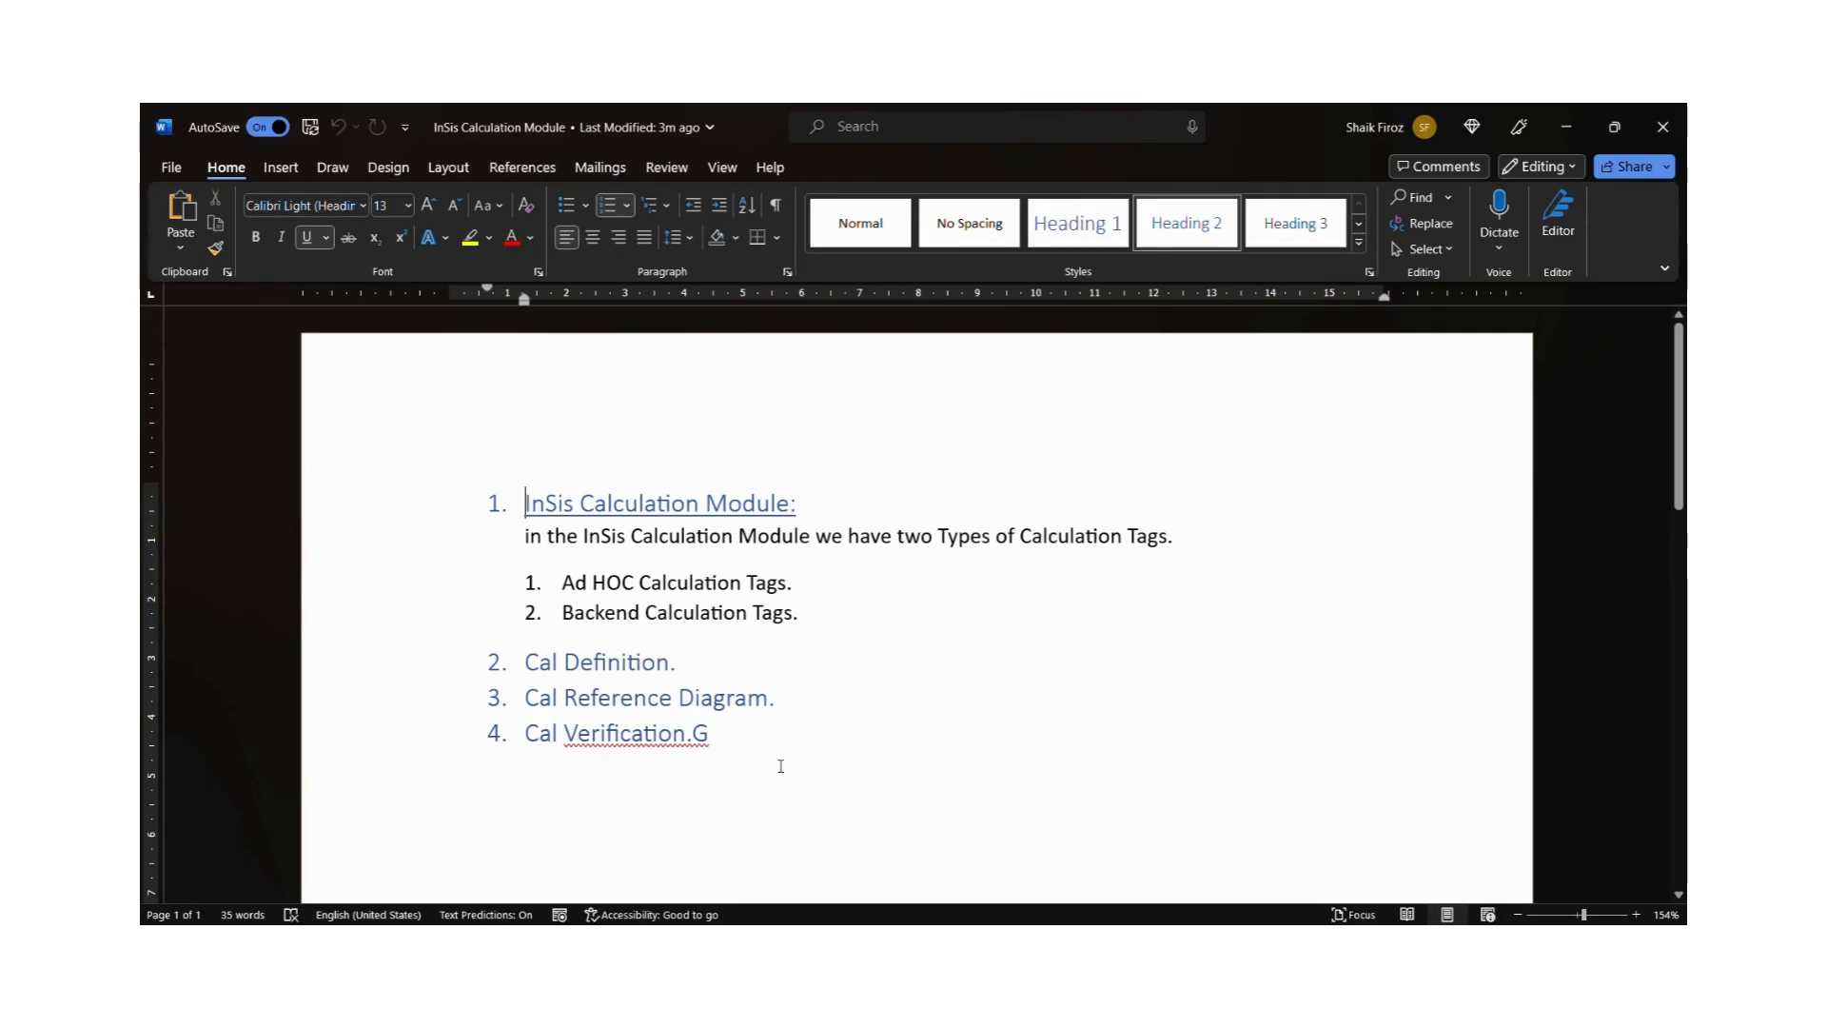
# Delete the stray letter G after the Cal Verification heading in the outline document
pyautogui.click(787, 748)
pyautogui.press('BackSpace')
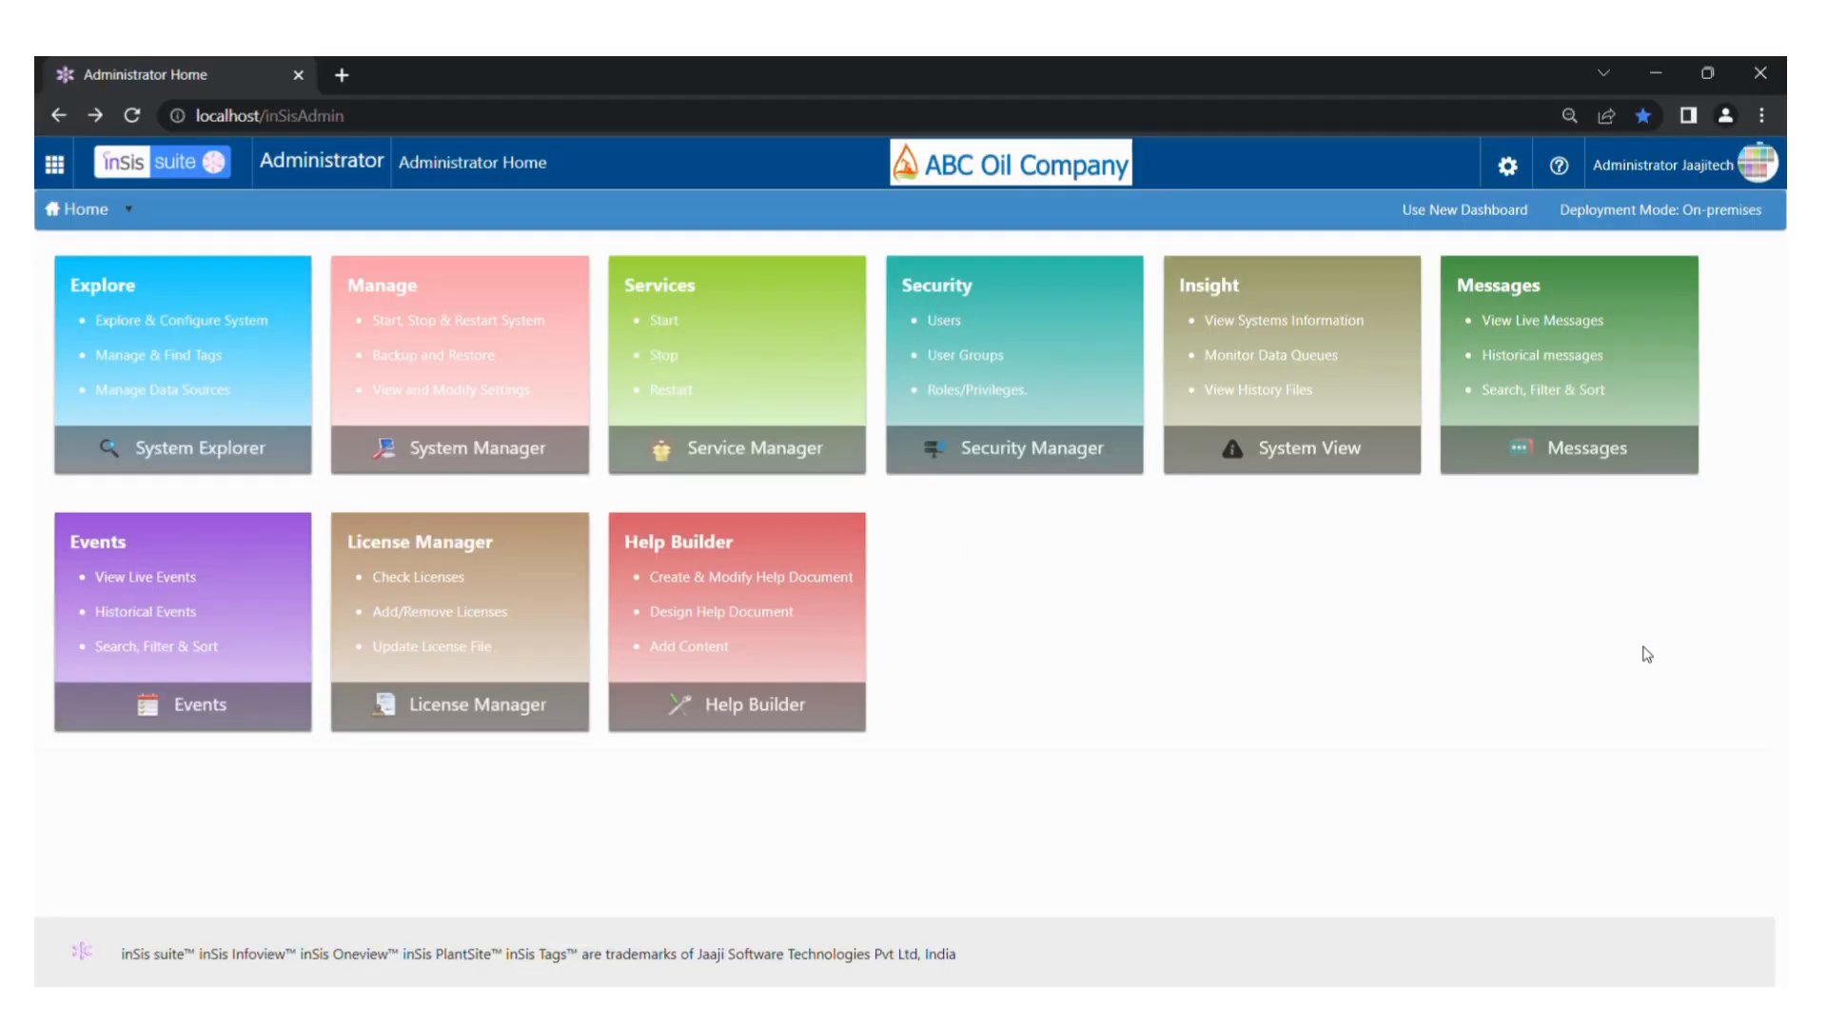
# Switch to the inSis Administrator, open System Explorer and expand the CalculationTags group under Tags
pyautogui.click(199, 360)
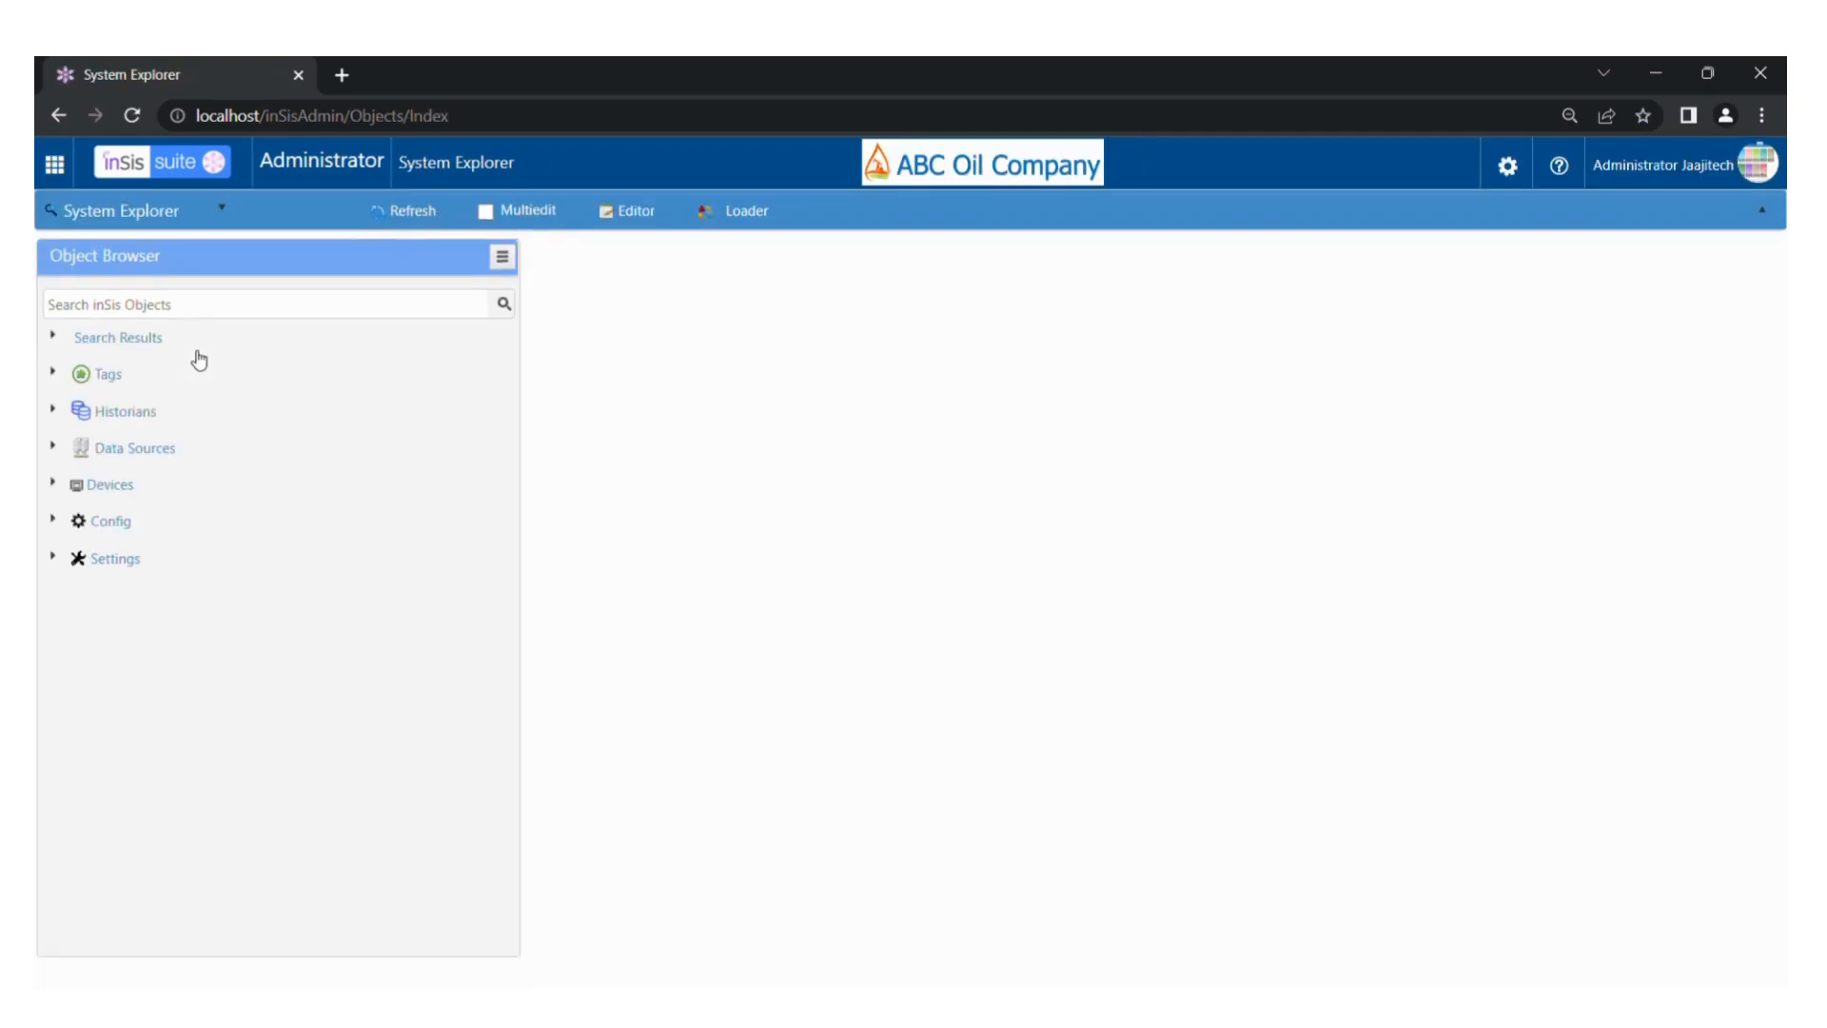
pyautogui.click(53, 373)
pyautogui.click(124, 485)
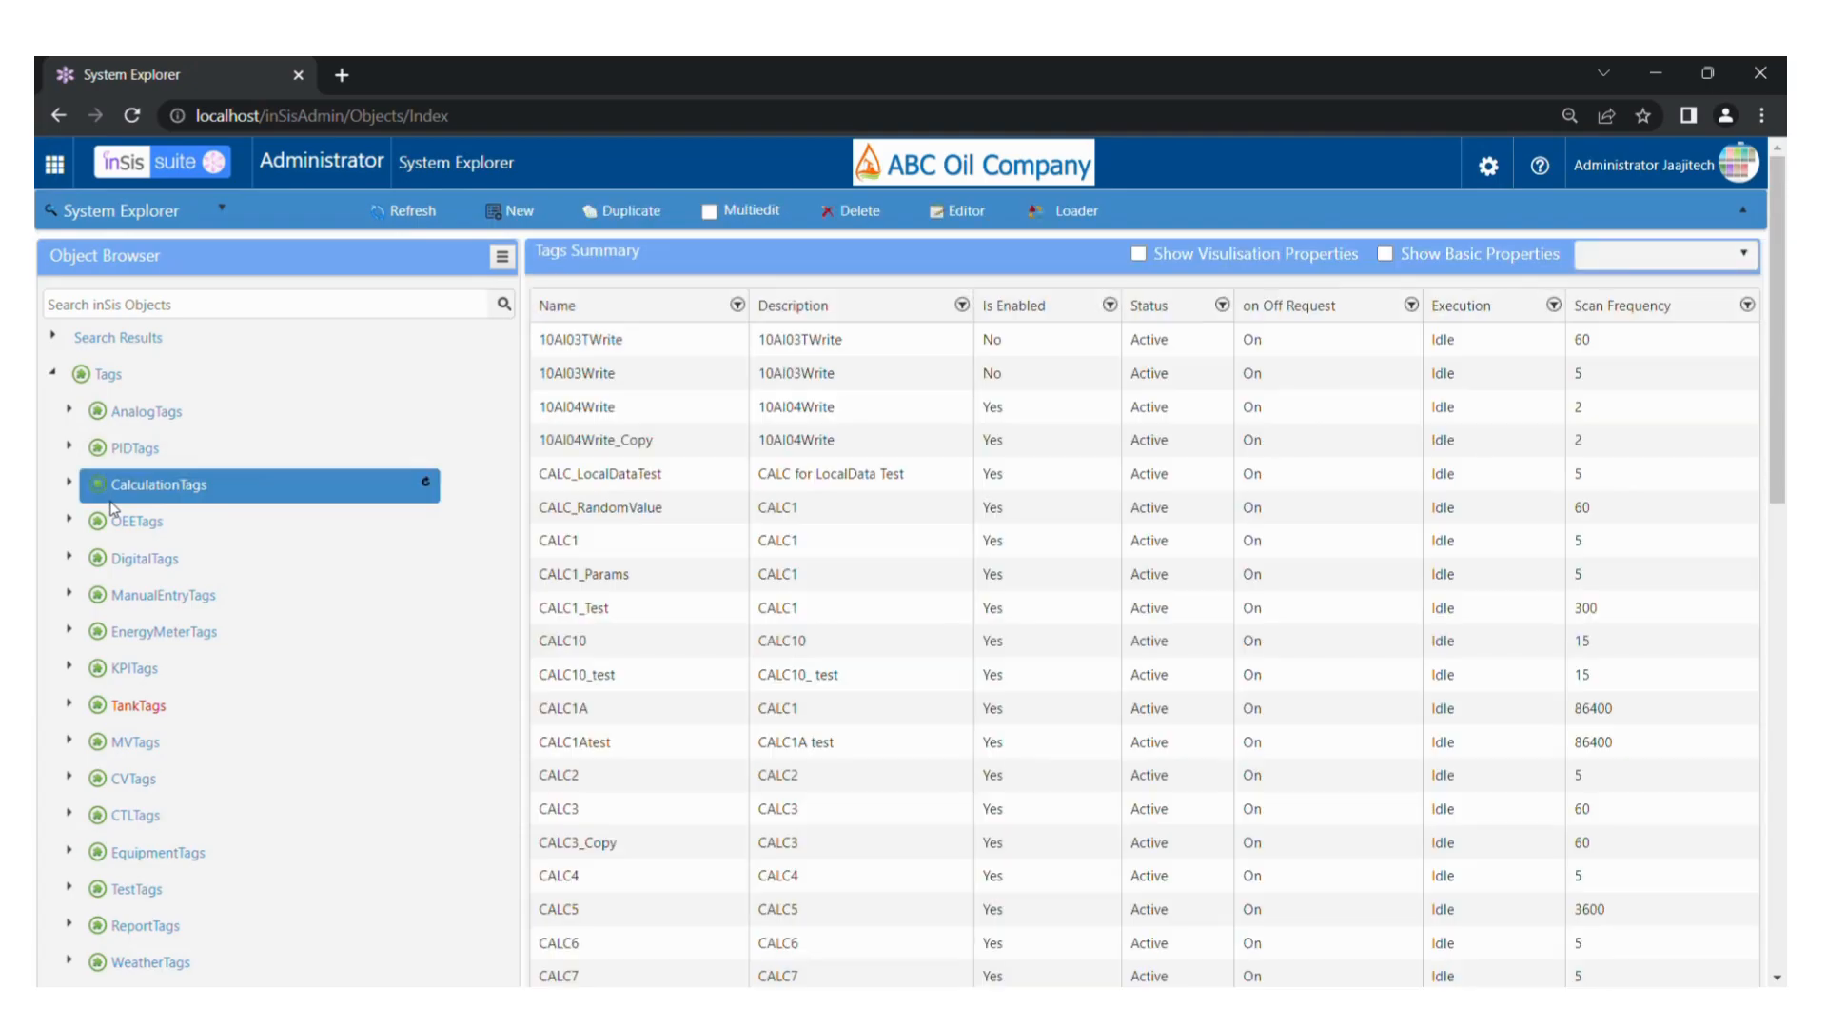
pyautogui.click(69, 483)
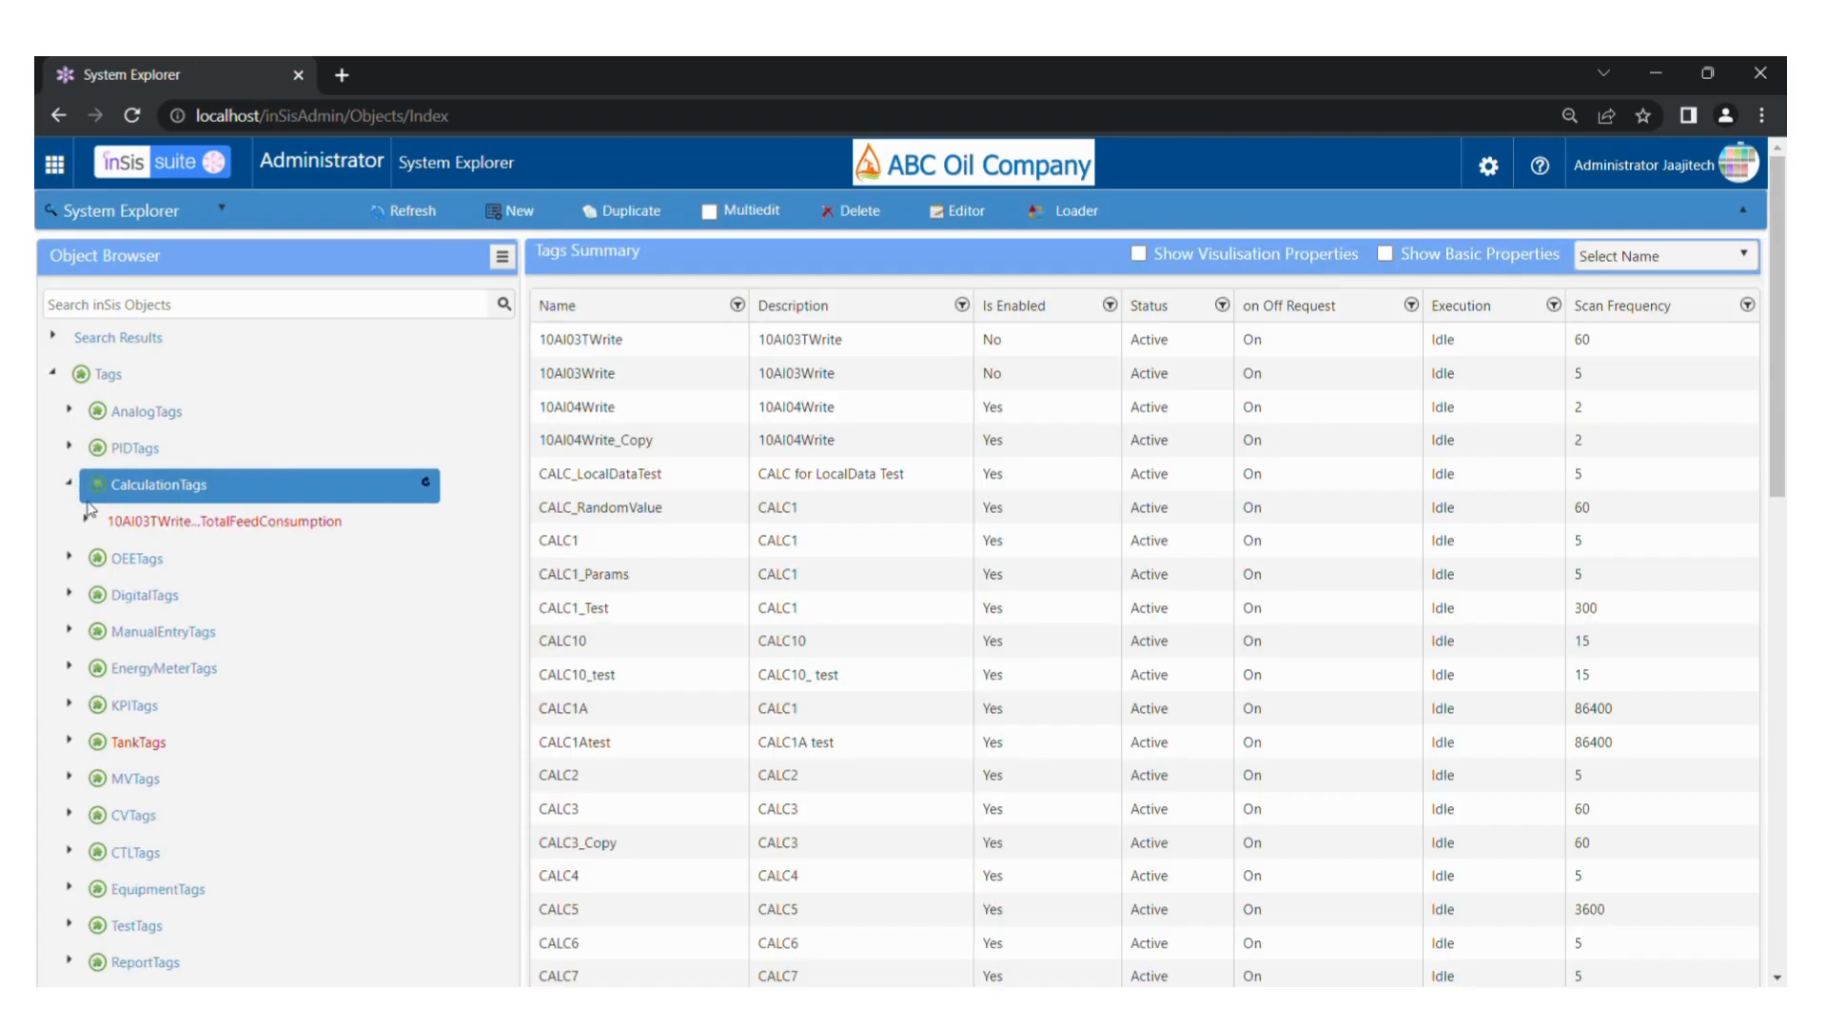
# Duplicate the CALC4 calculation tag
pyautogui.scroll(-5, 214, 525)
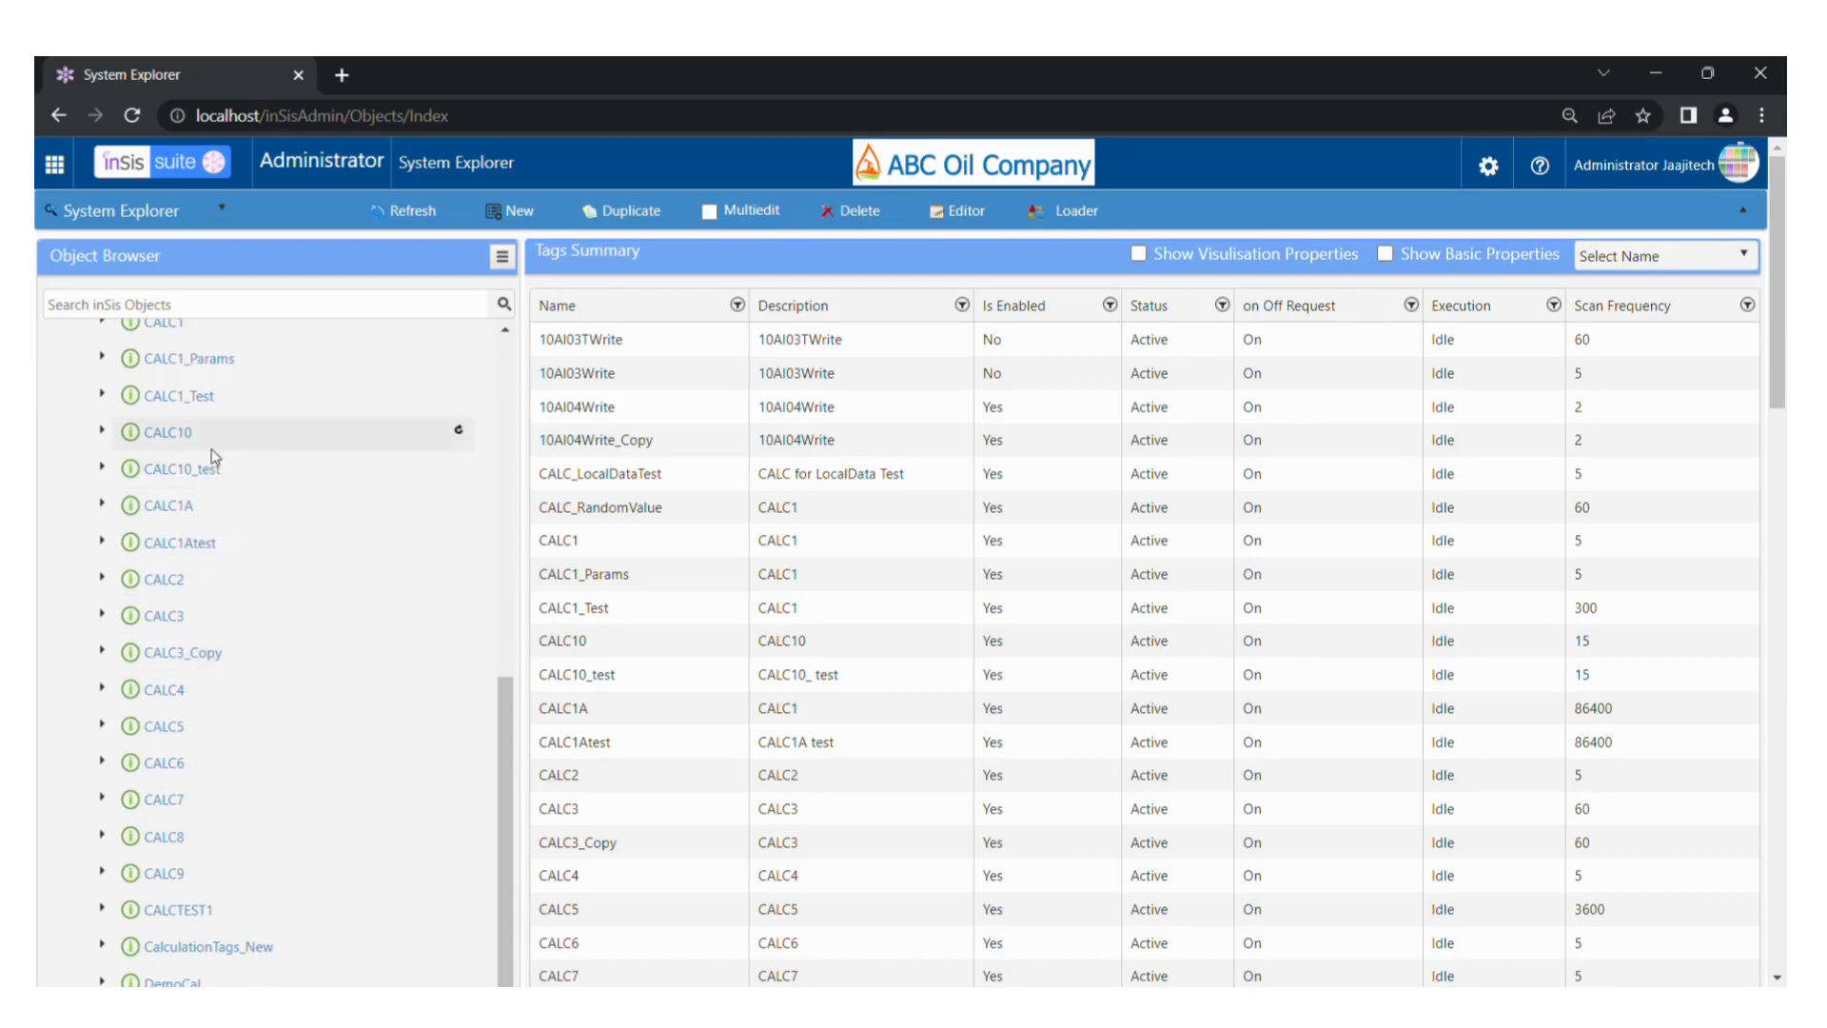
pyautogui.click(162, 695)
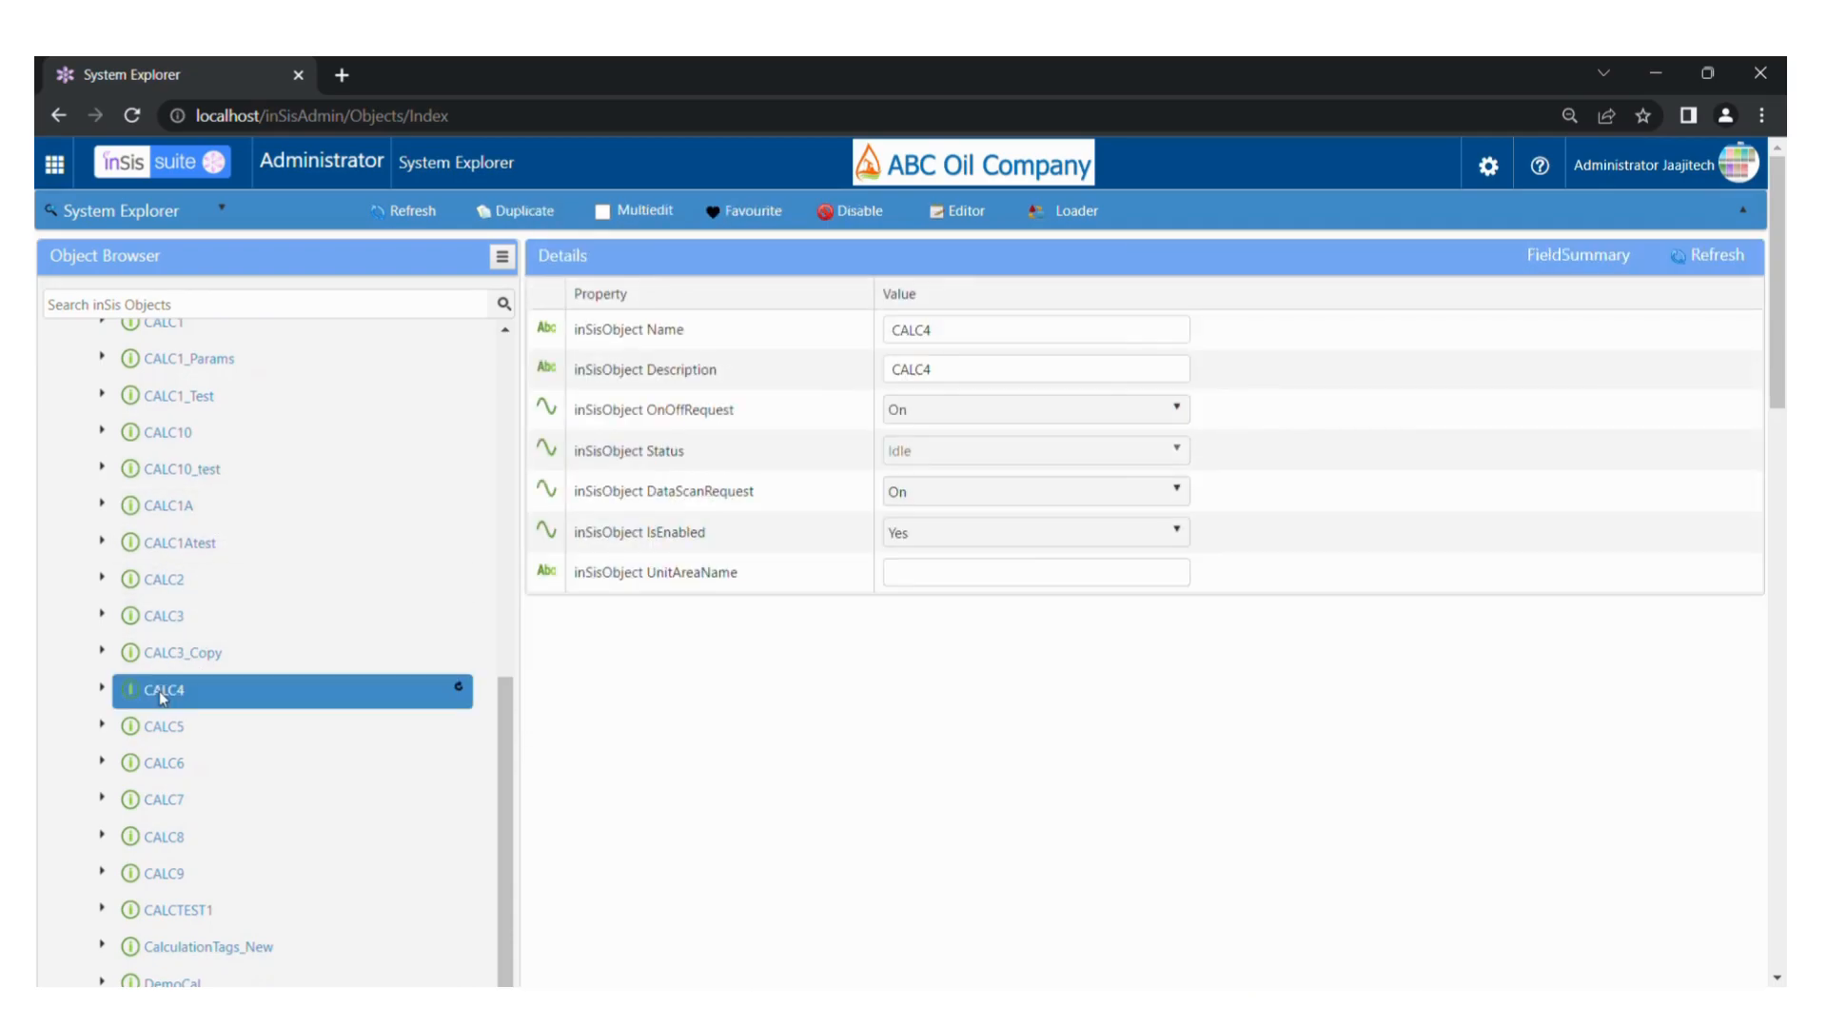
pyautogui.click(527, 214)
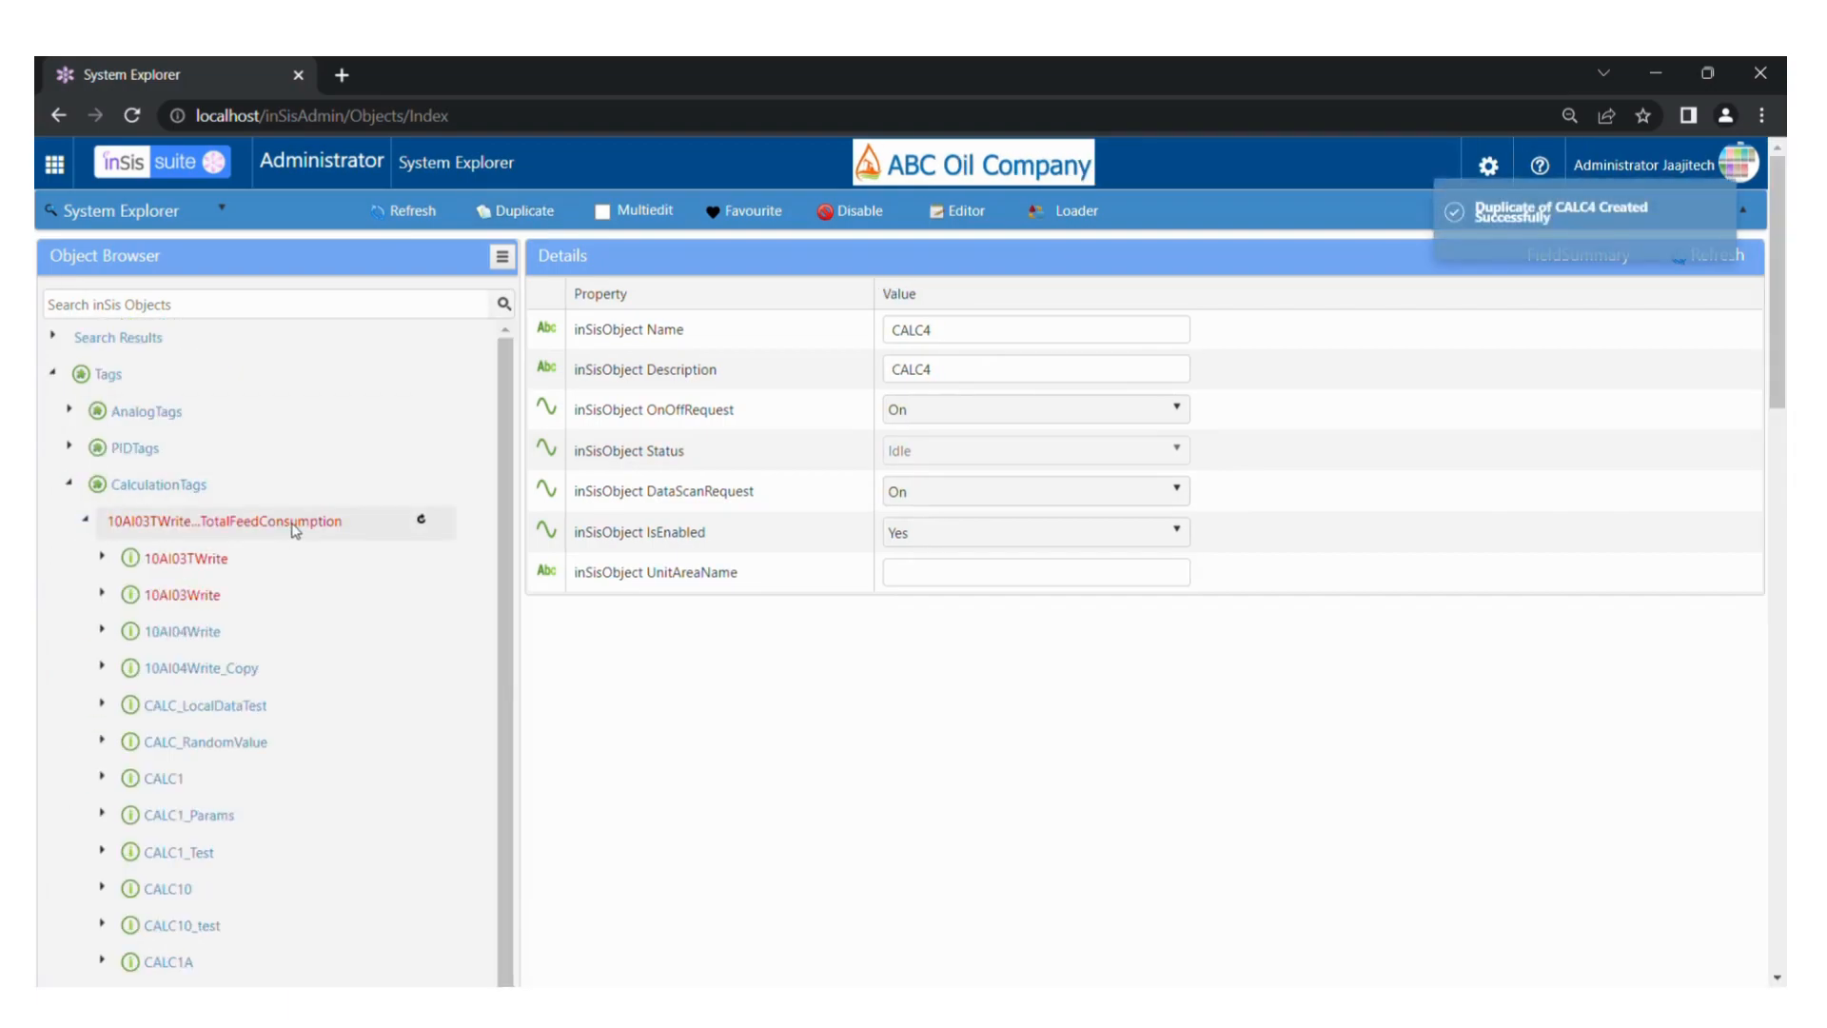
# Rename the duplicated tag CALC4_Copy as Total_Feed_Consumption
pyautogui.scroll(-5, 295, 530)
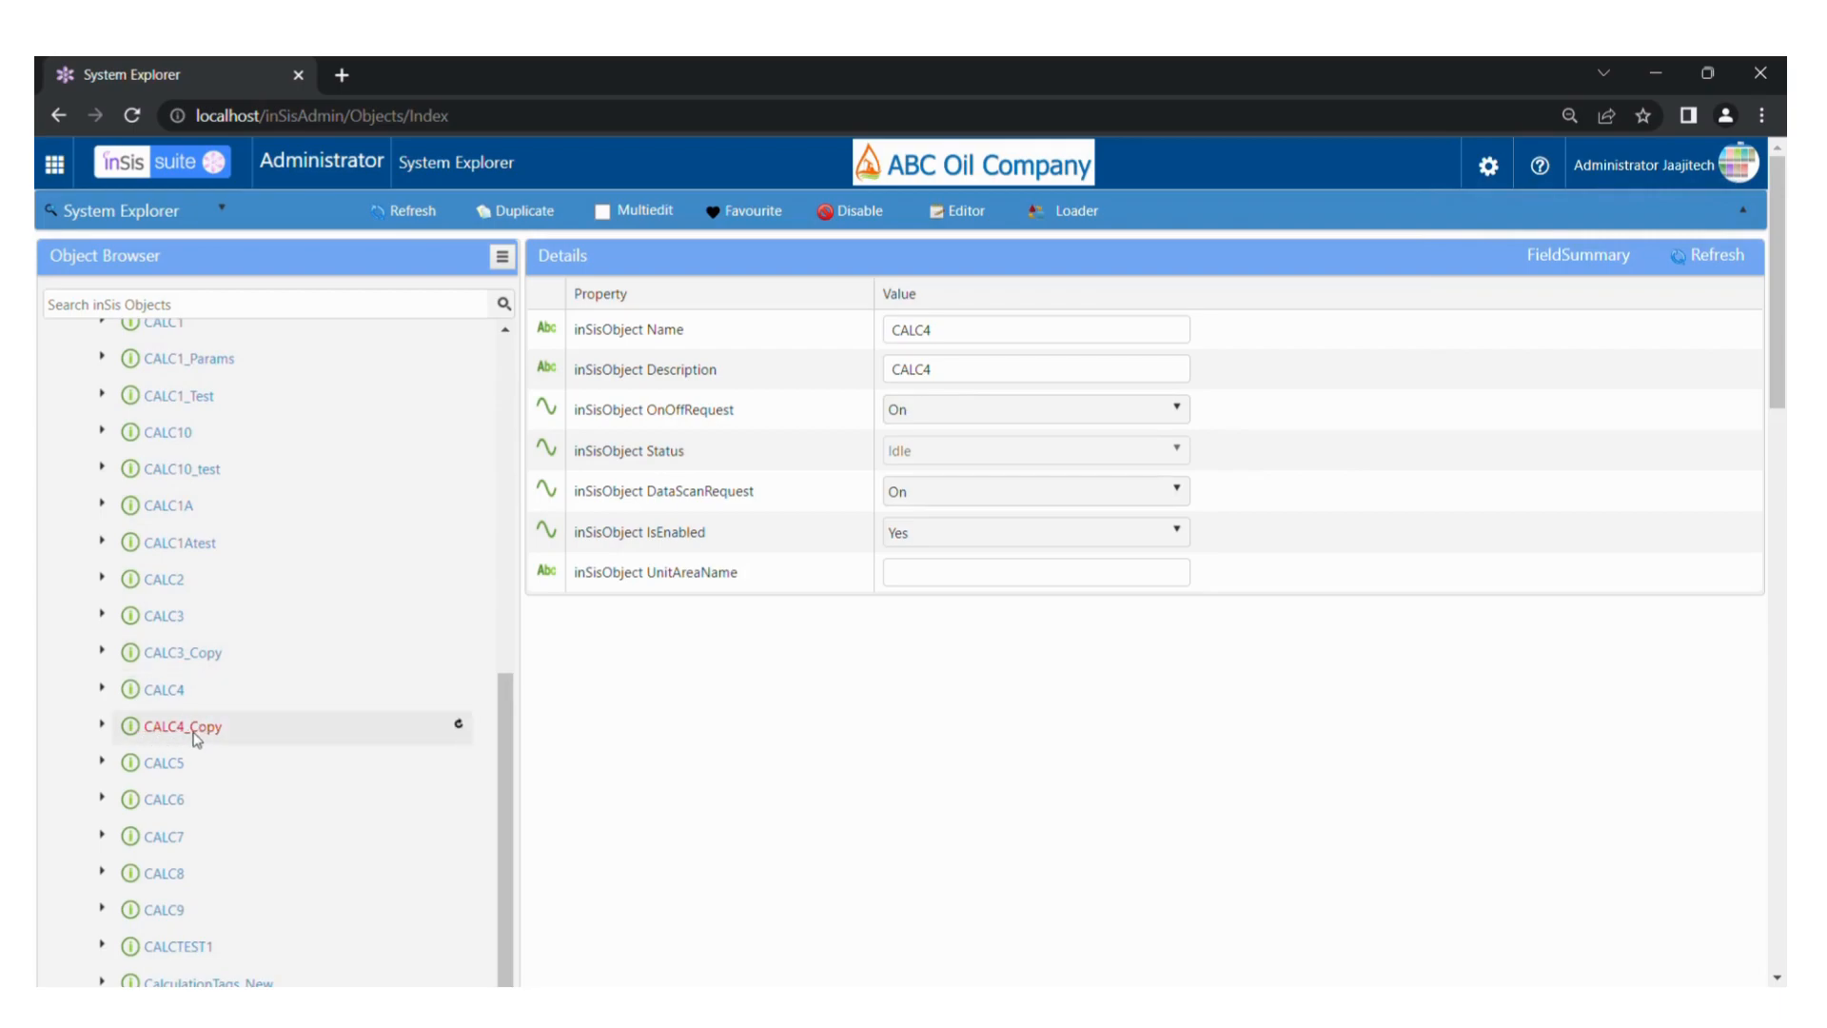
pyautogui.click(206, 733)
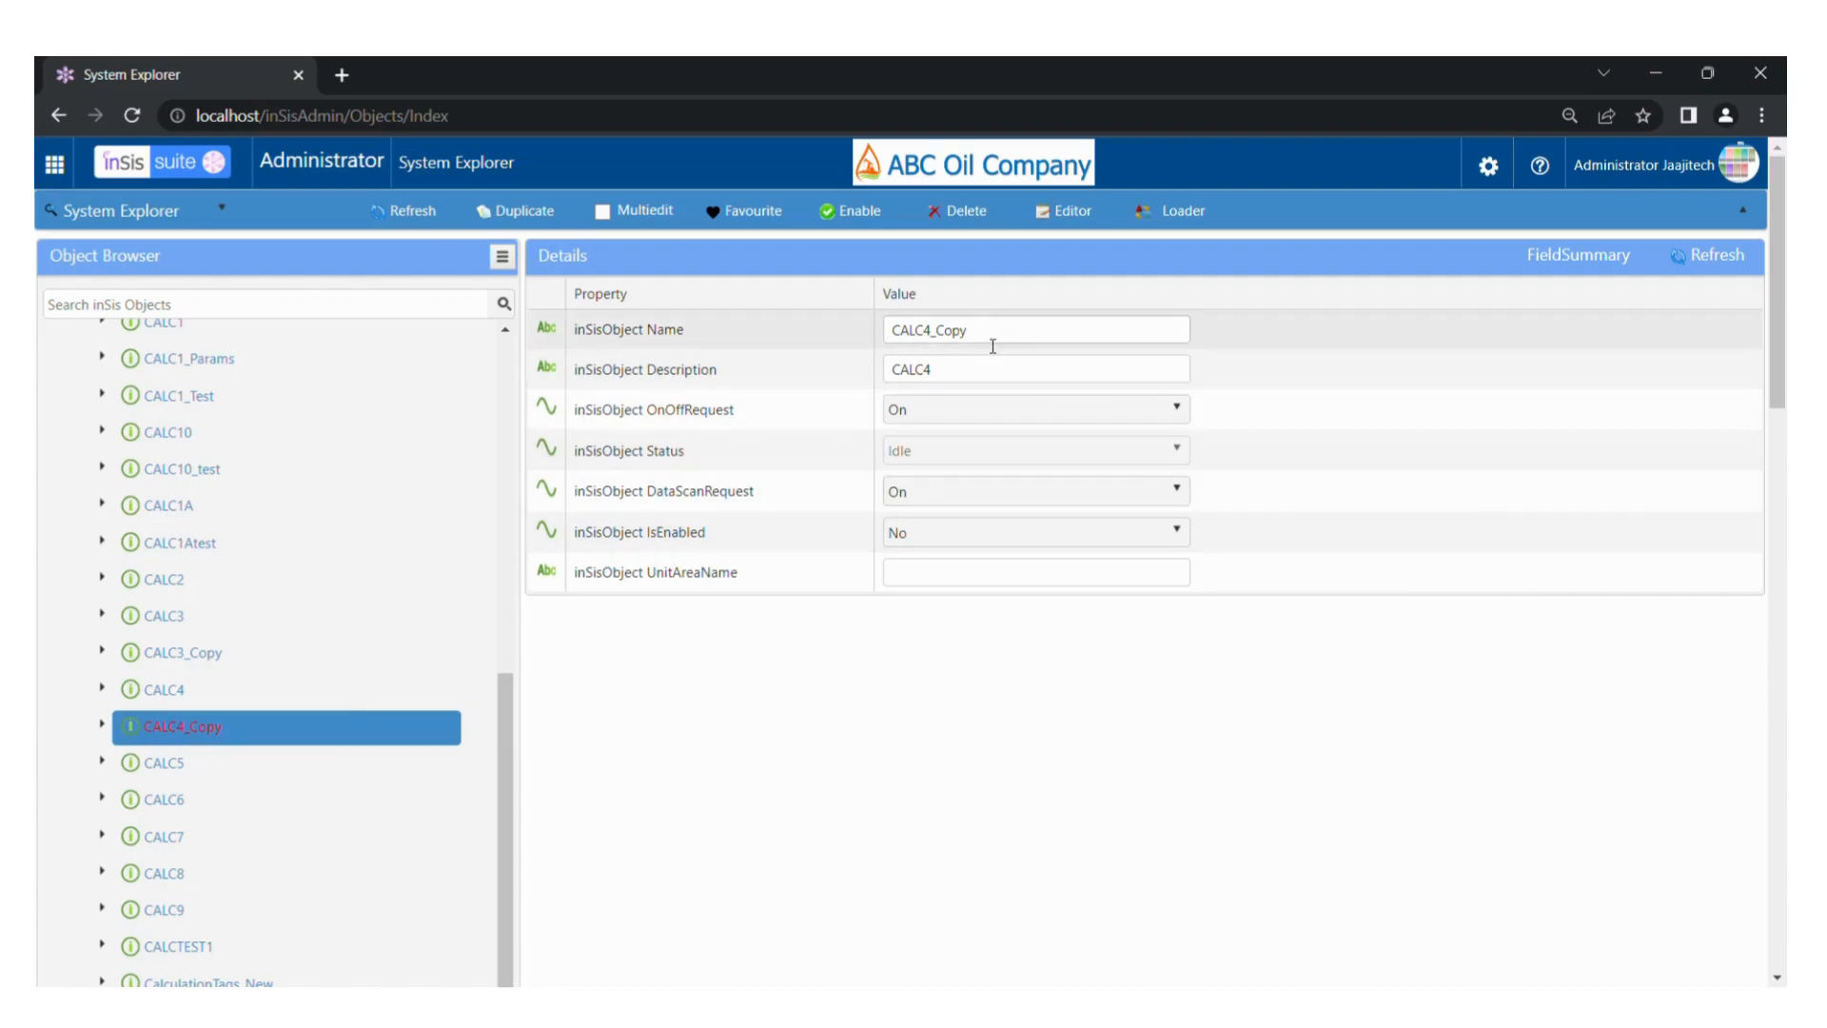
pyautogui.moveTo(993, 347); pyautogui.dragTo(877, 359)
pyautogui.press('BackSpace')
pyautogui.write('Total_Feed')
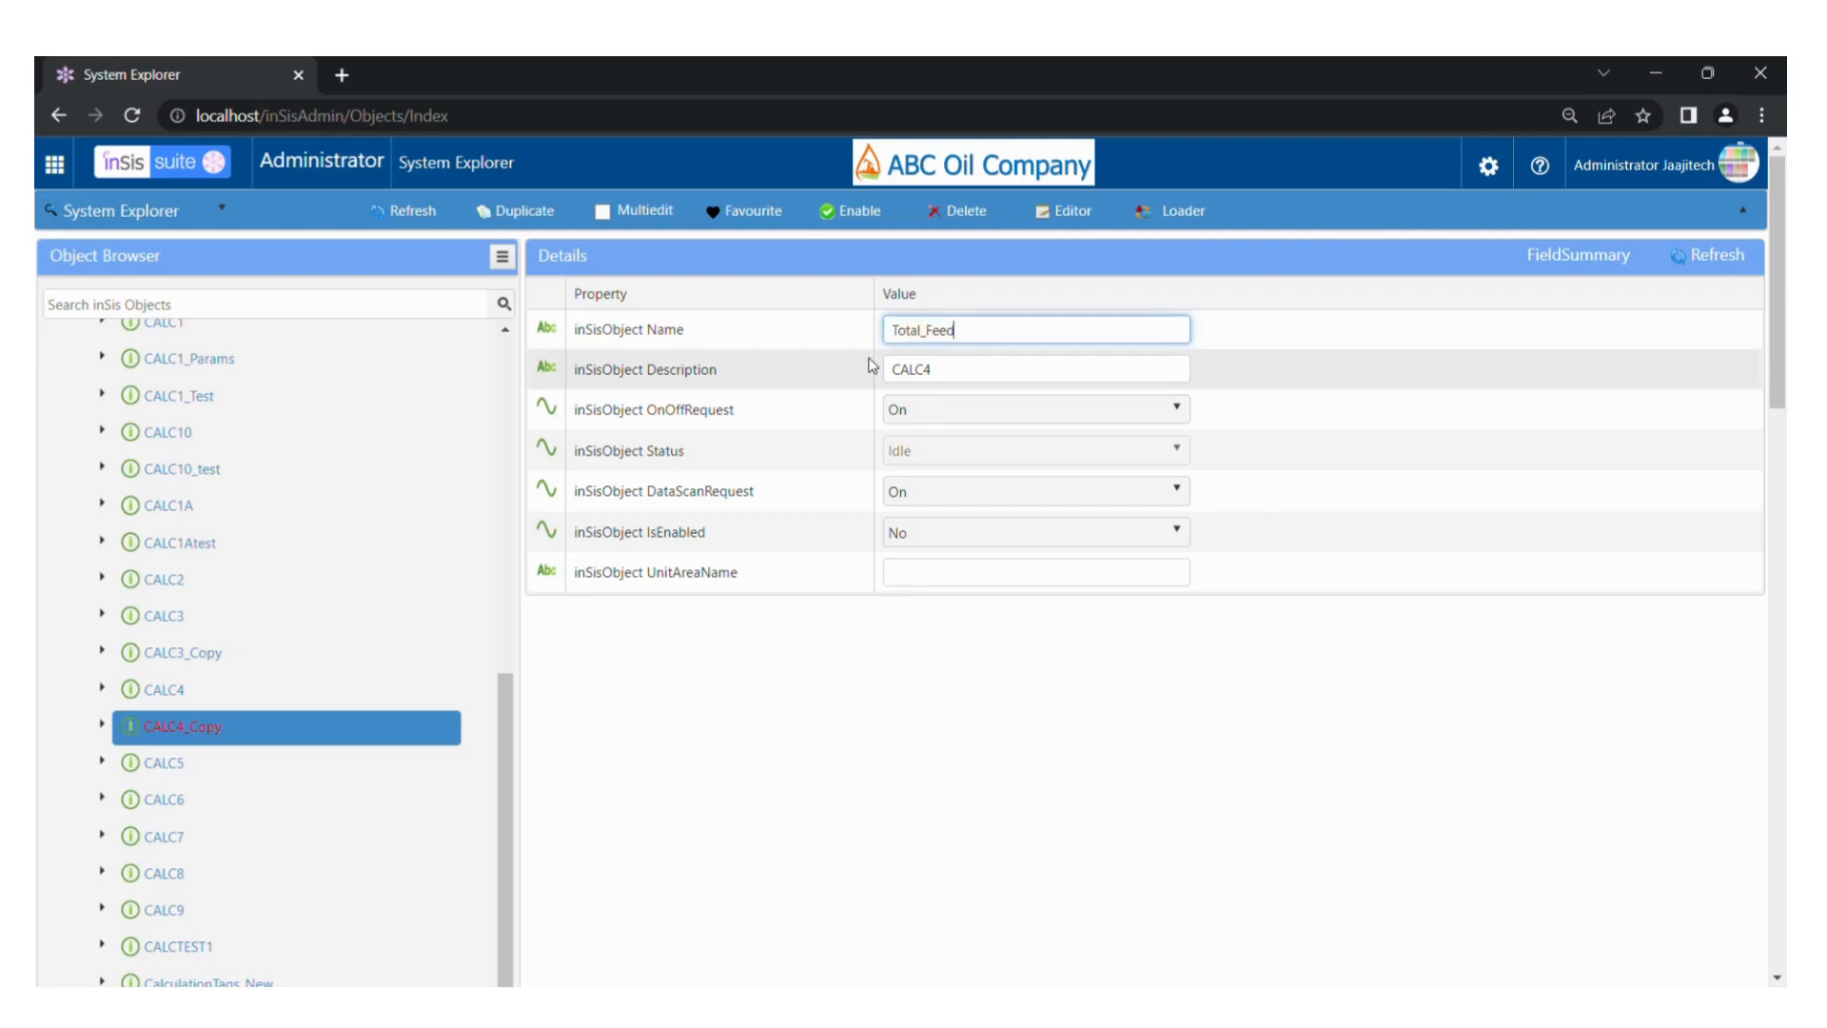
pyautogui.write('_Consumption')
# Copy the new tag's name into its description, Total_Feed_Consumption, and set IsEnabled to Yes
pyautogui.hotkey('ctrl', 'a')
pyautogui.hotkey('ctrl', 'c')
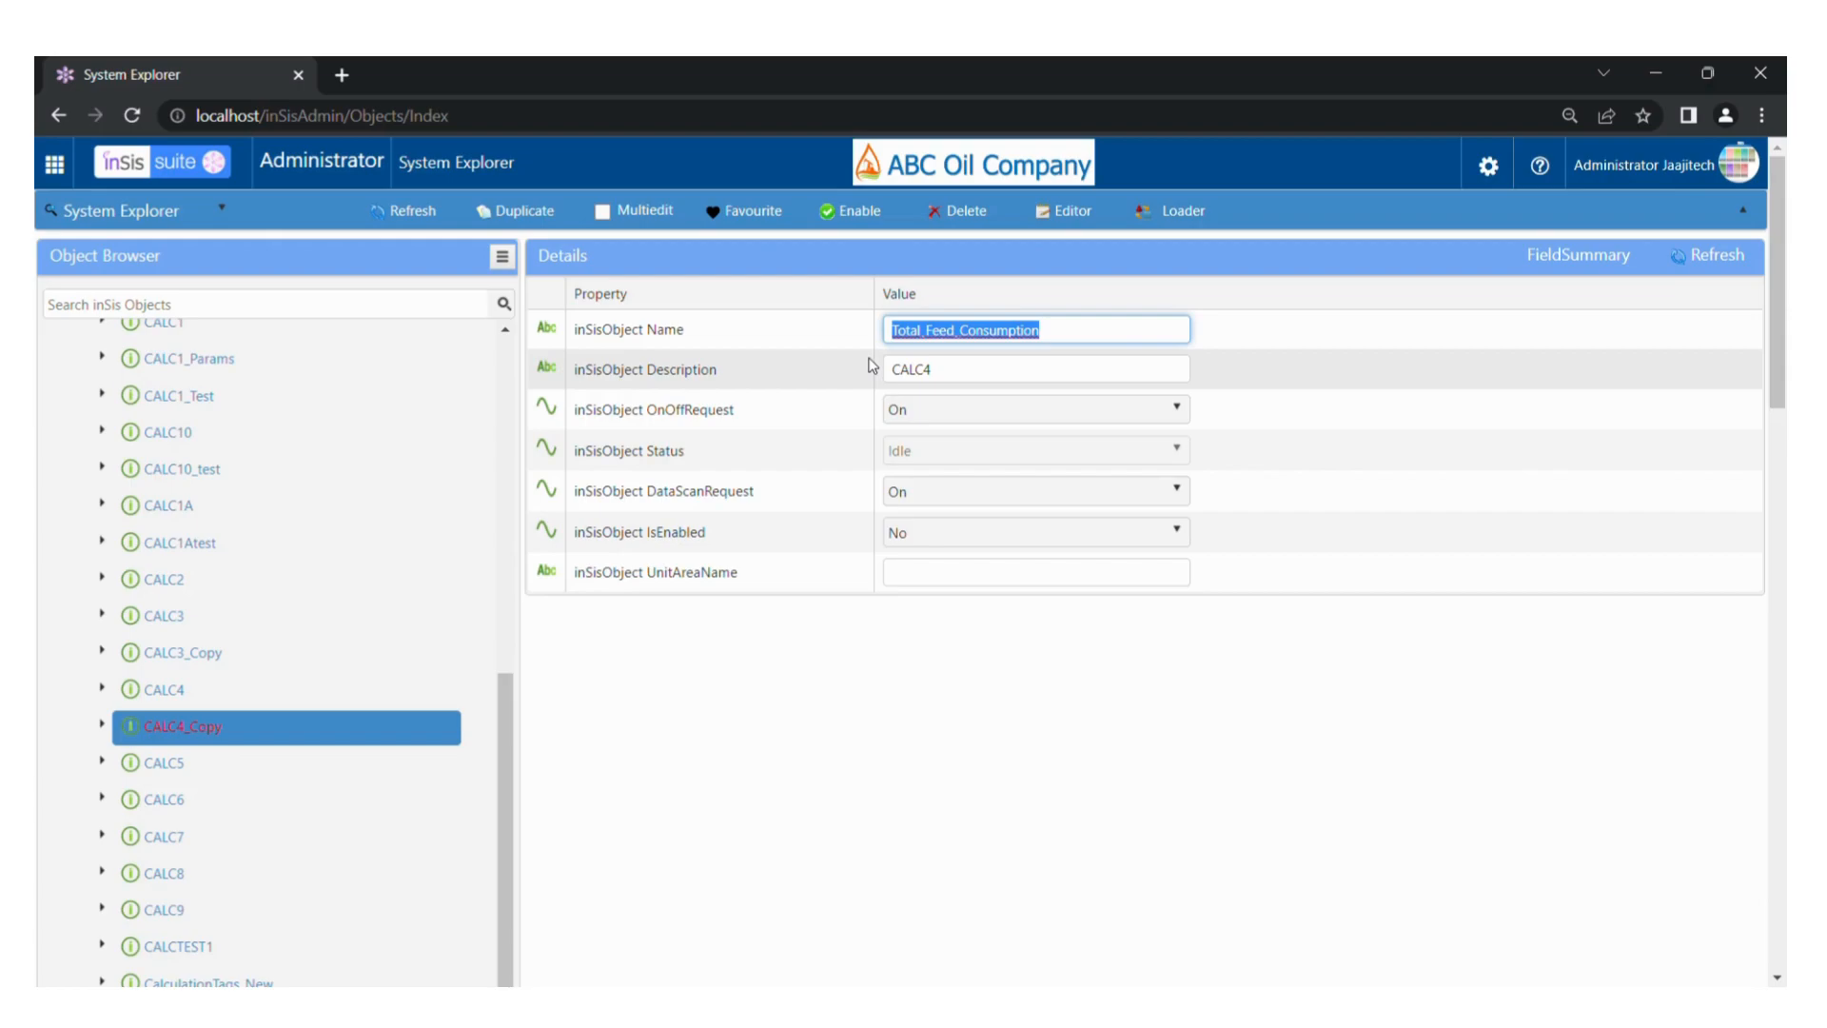
pyautogui.click(991, 372)
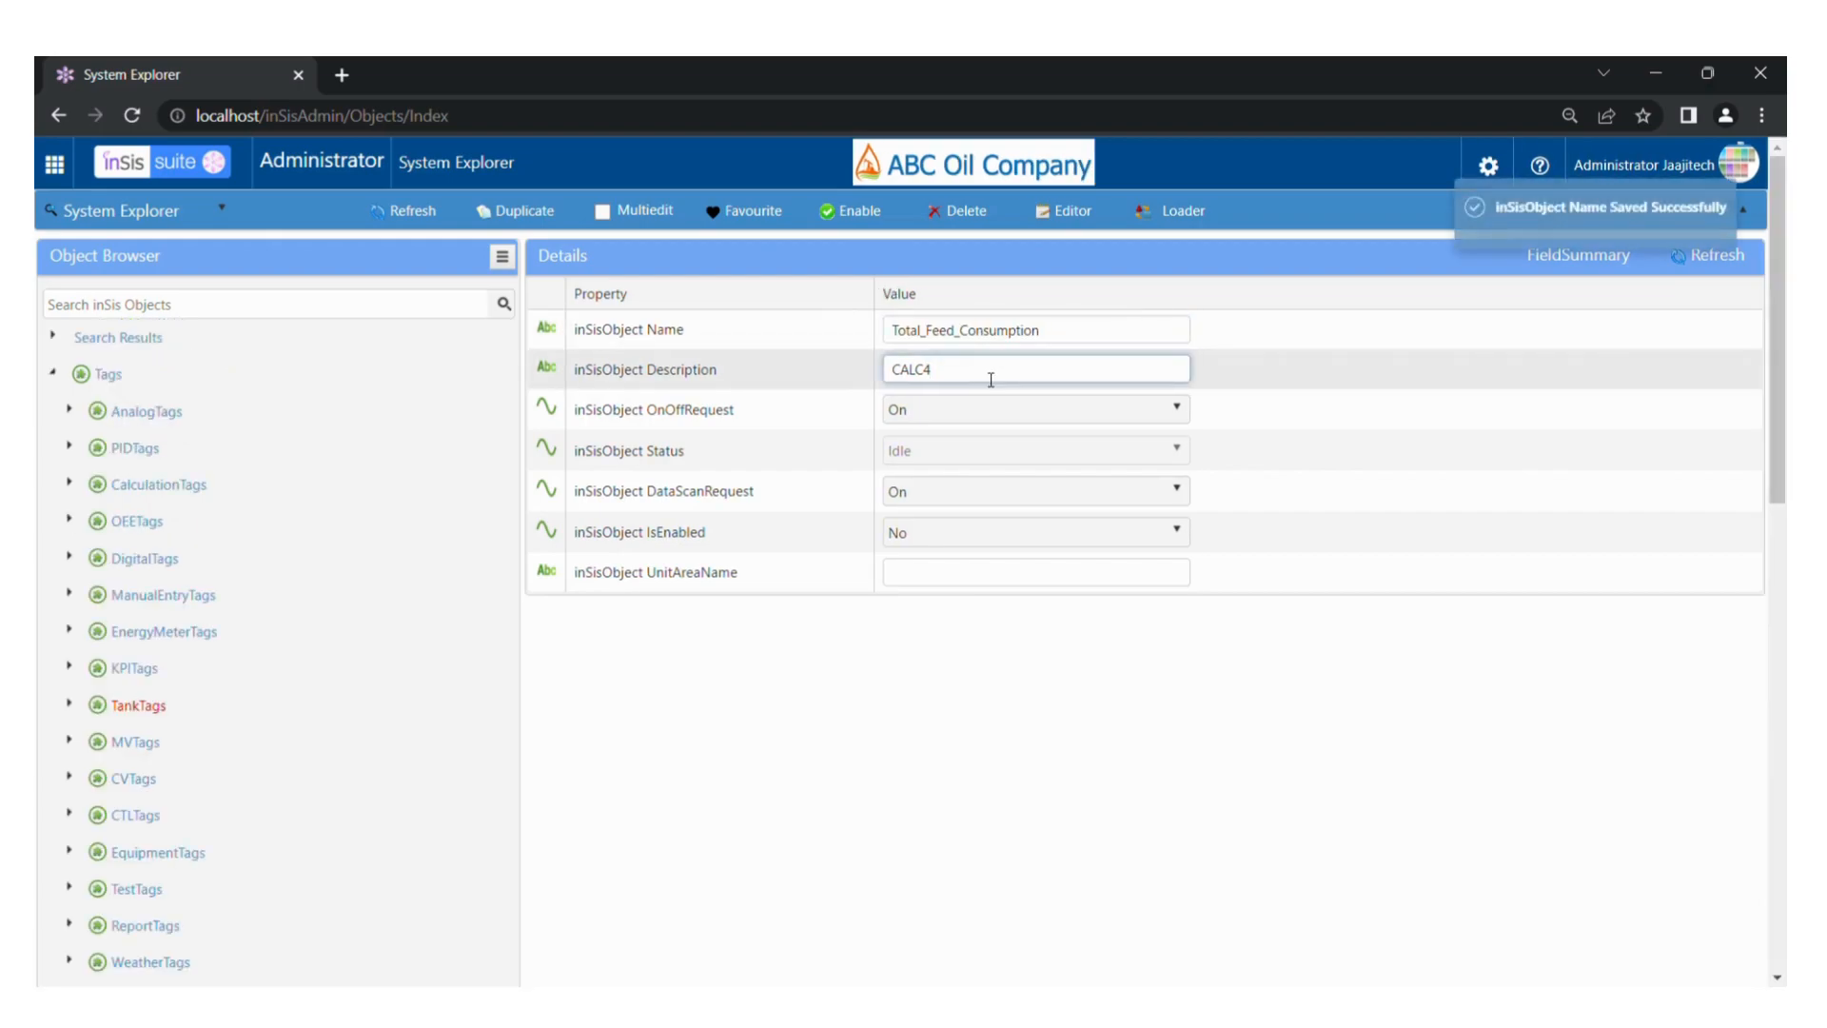
pyautogui.hotkey('ctrl', 'a')
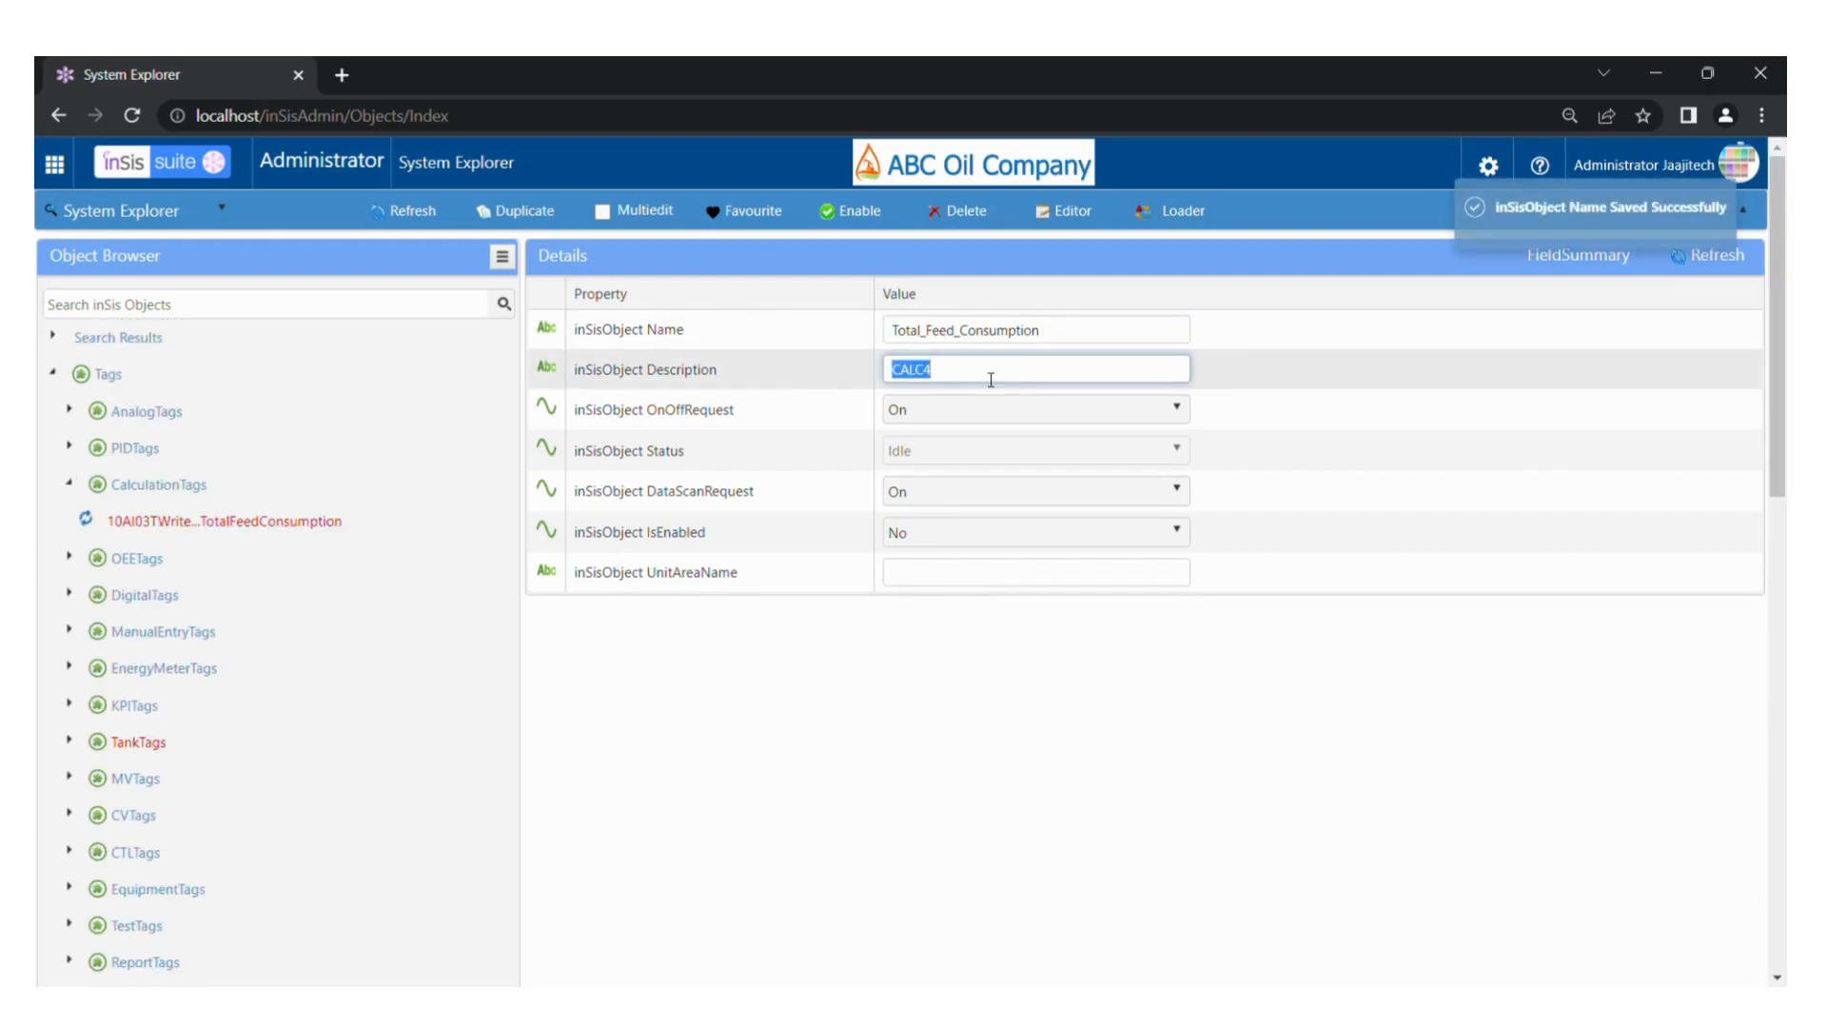
pyautogui.hotkey('ctrl', 'v')
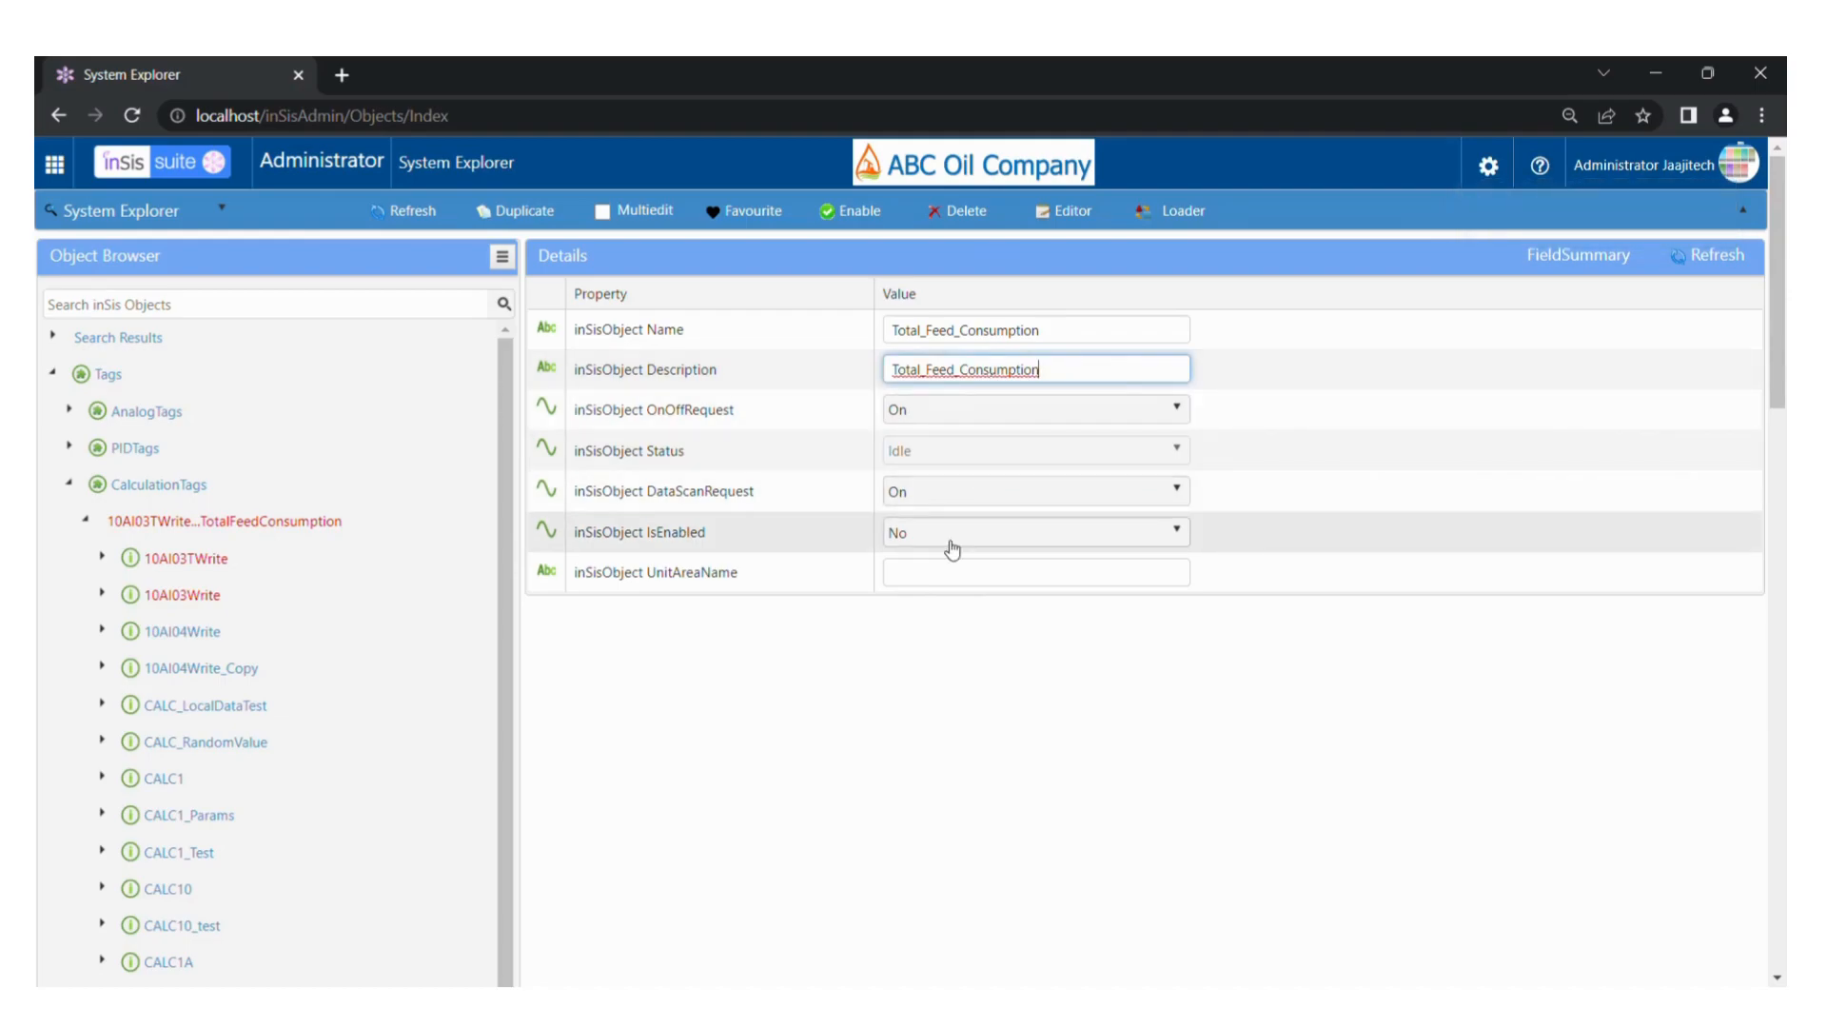
pyautogui.click(952, 549)
pyautogui.click(933, 595)
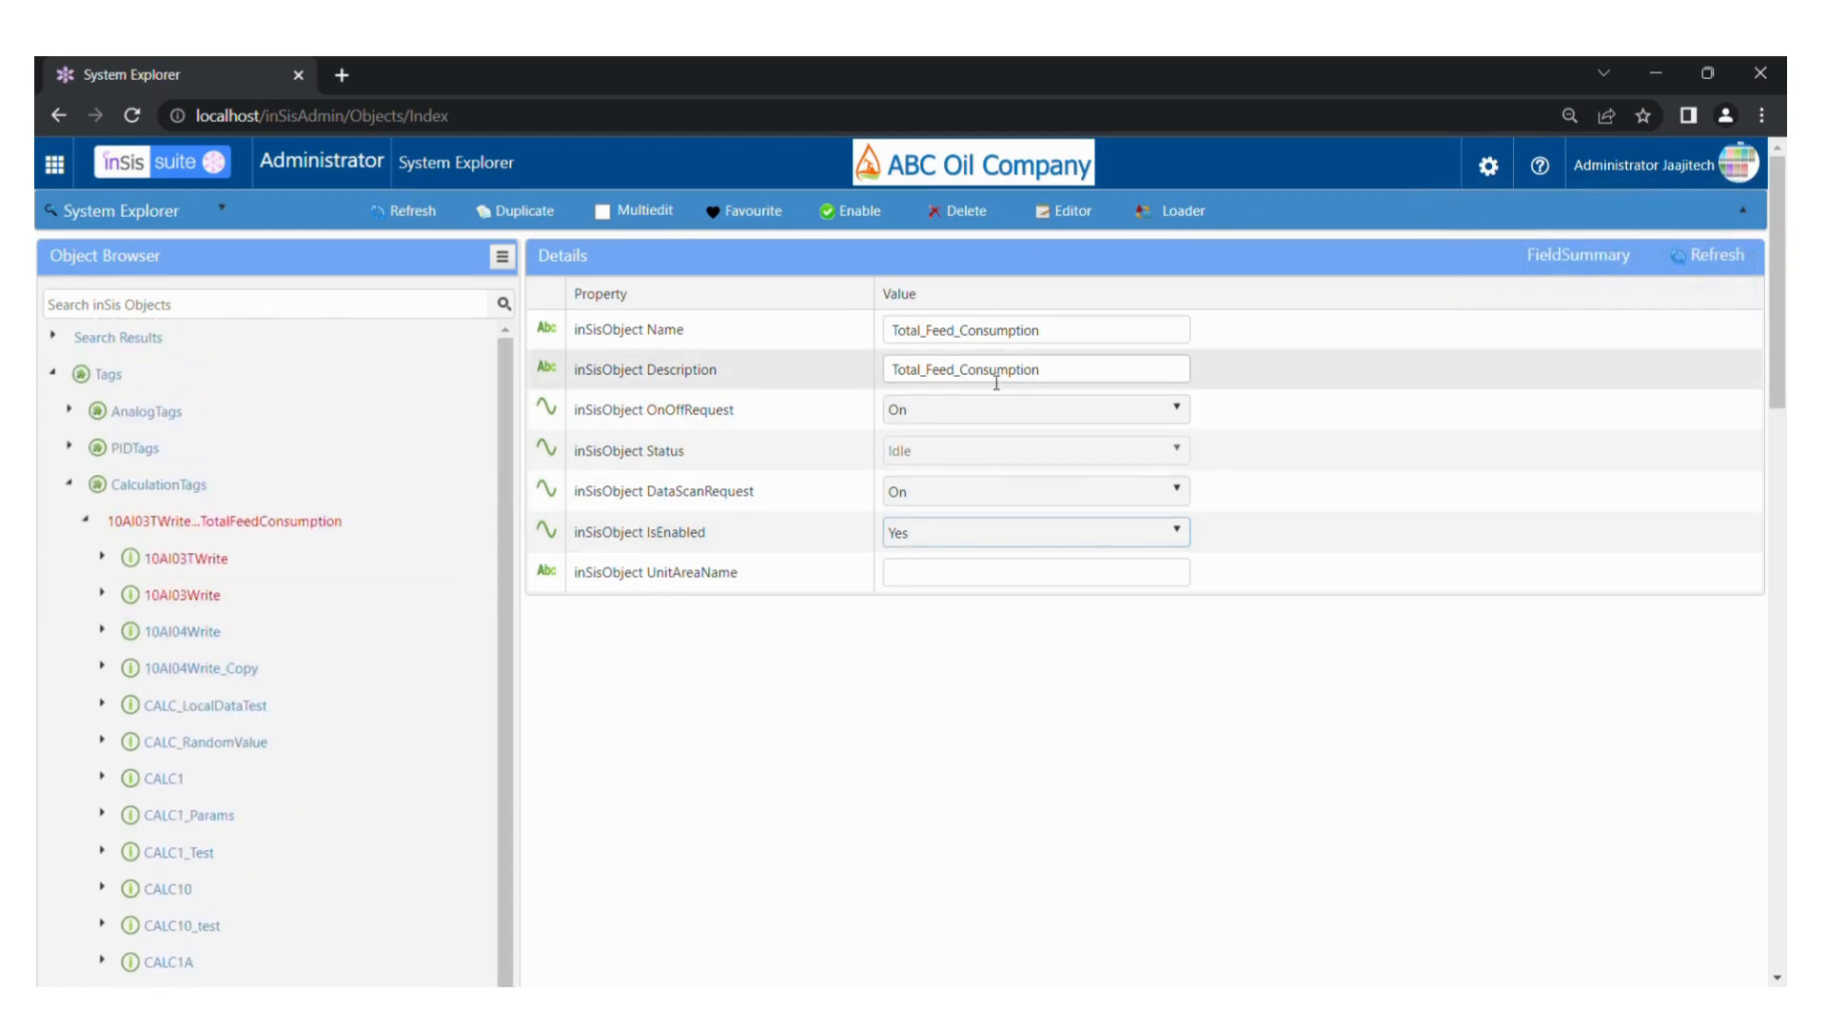
# Search the object browser for Total_Feed_Consumption and open the tag's Result field
pyautogui.click(1053, 340)
pyautogui.doubleClick(1053, 341)
pyautogui.hotkey('ctrl', 'c')
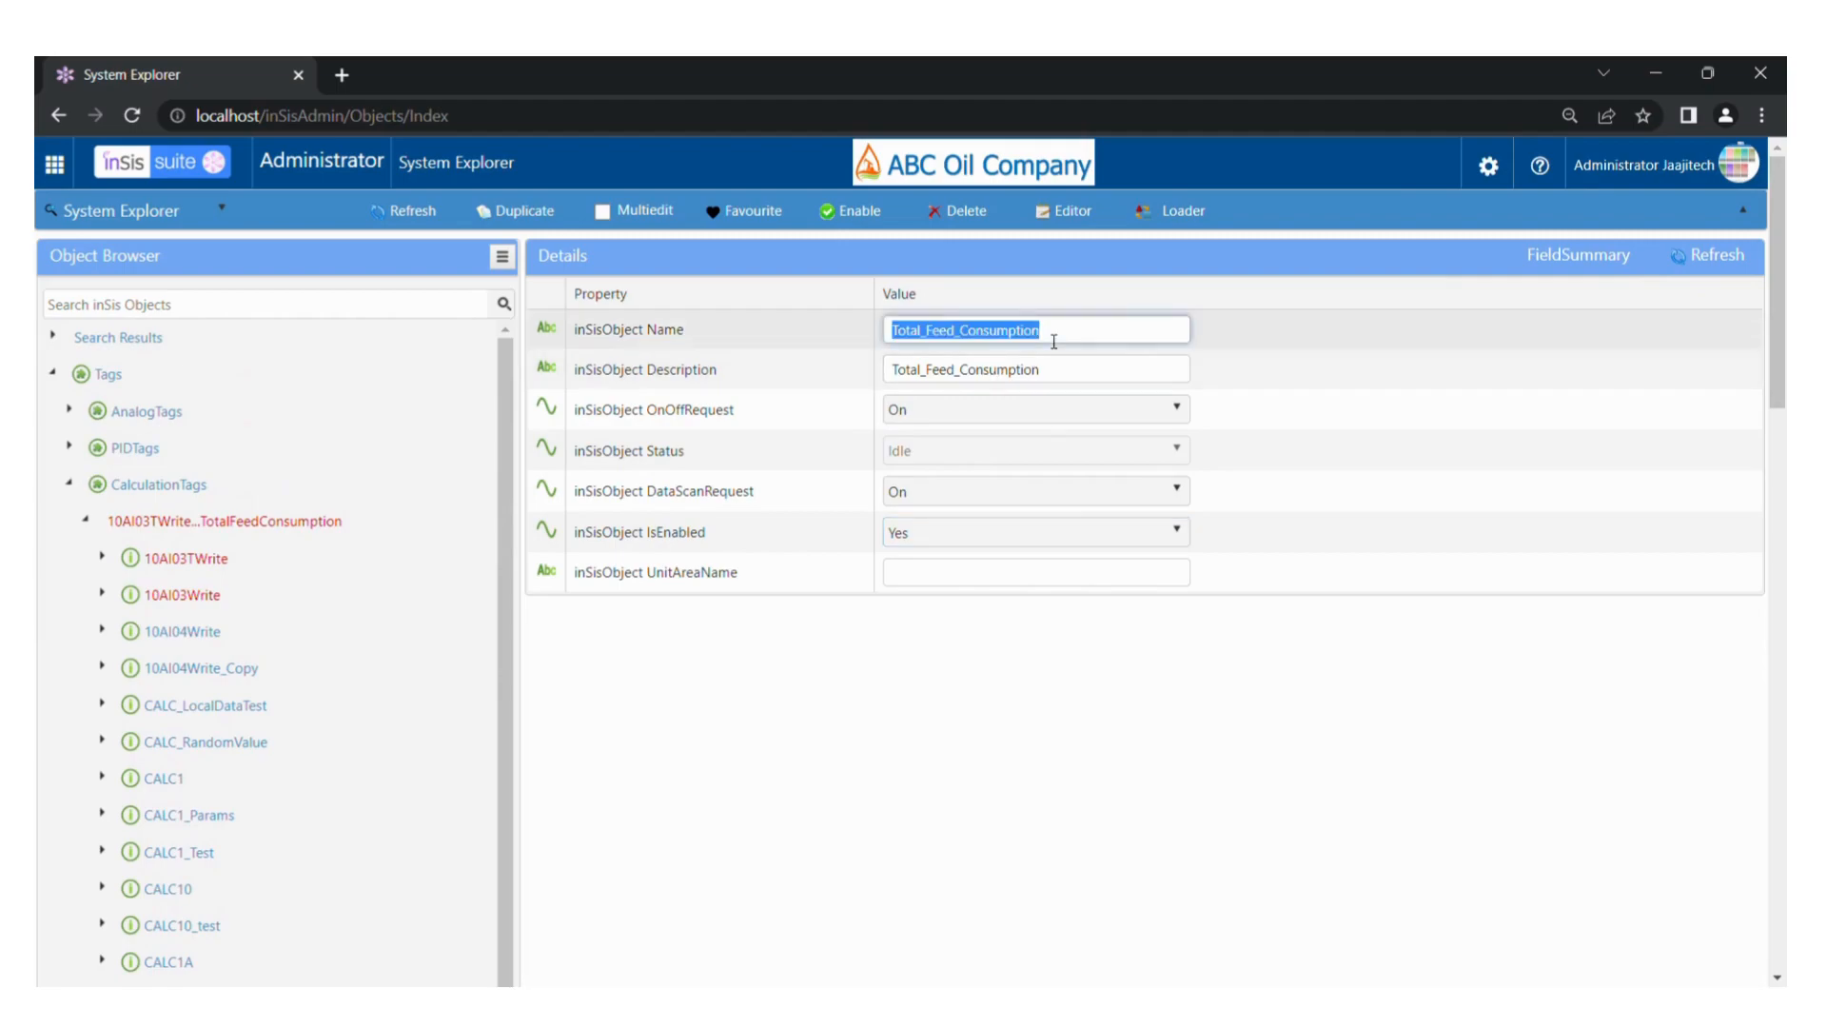
pyautogui.click(370, 304)
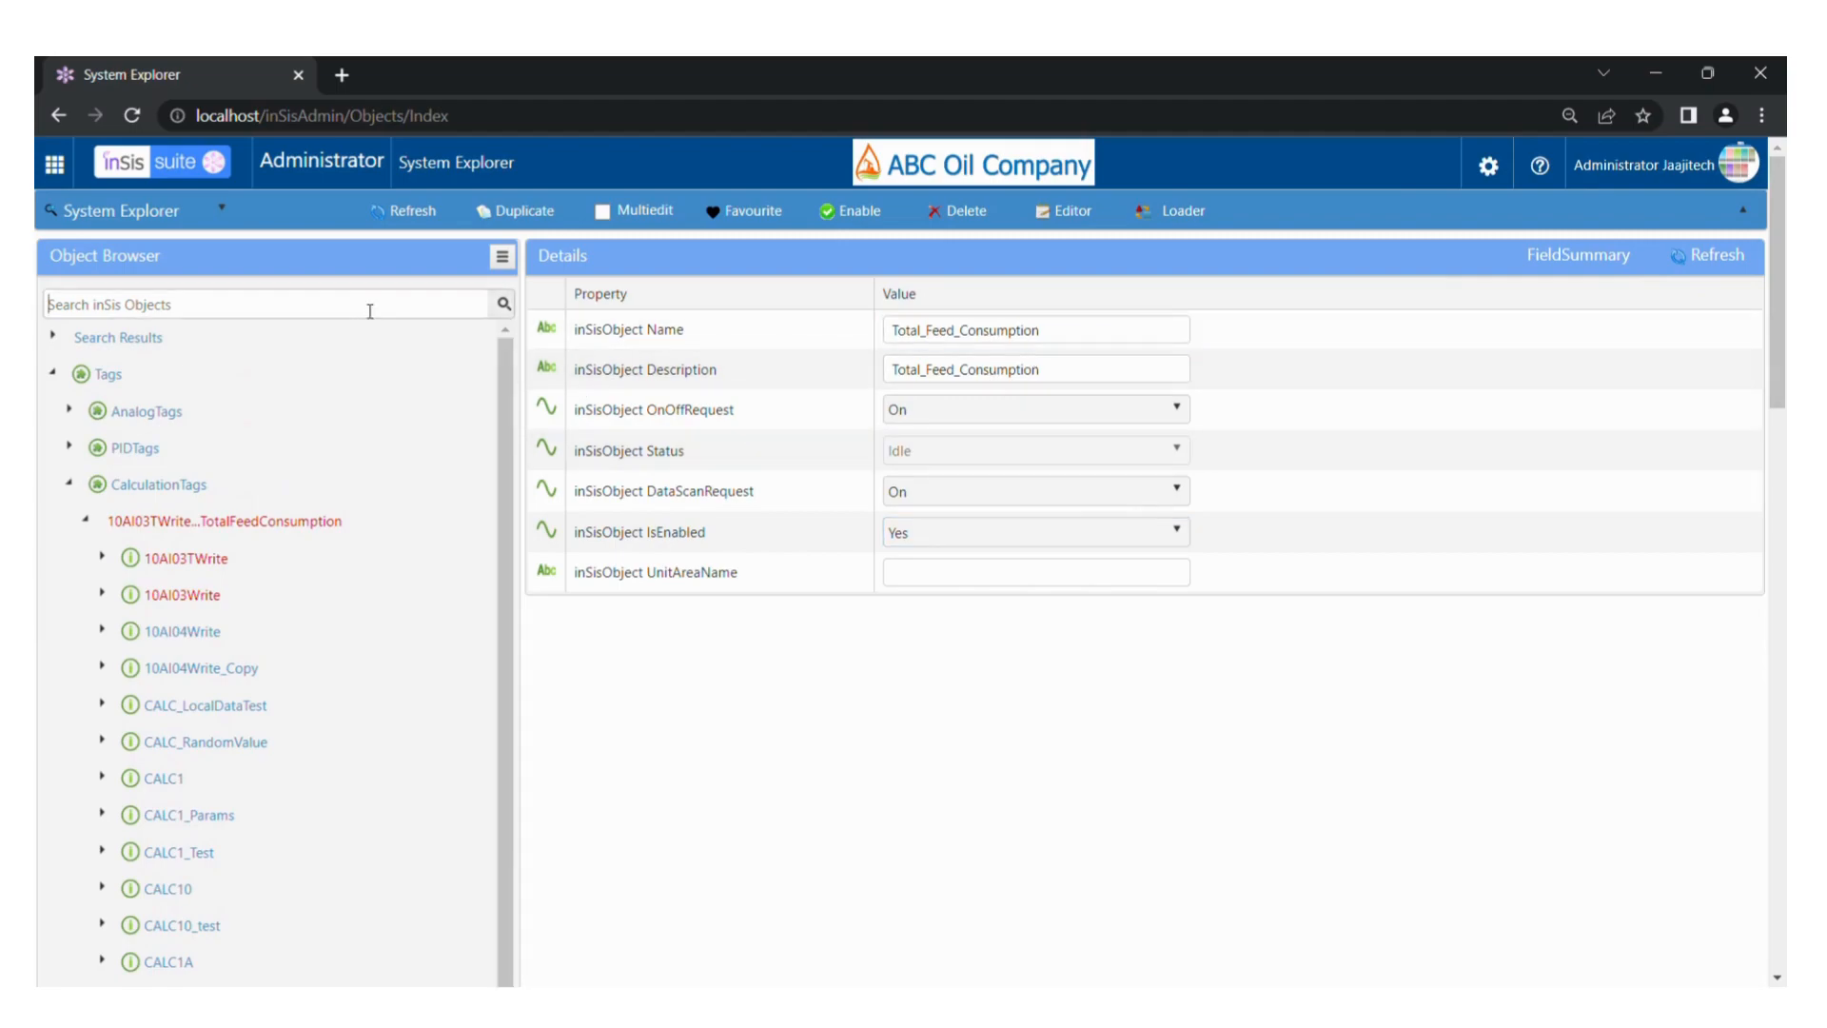
pyautogui.hotkey('ctrl', 'v')
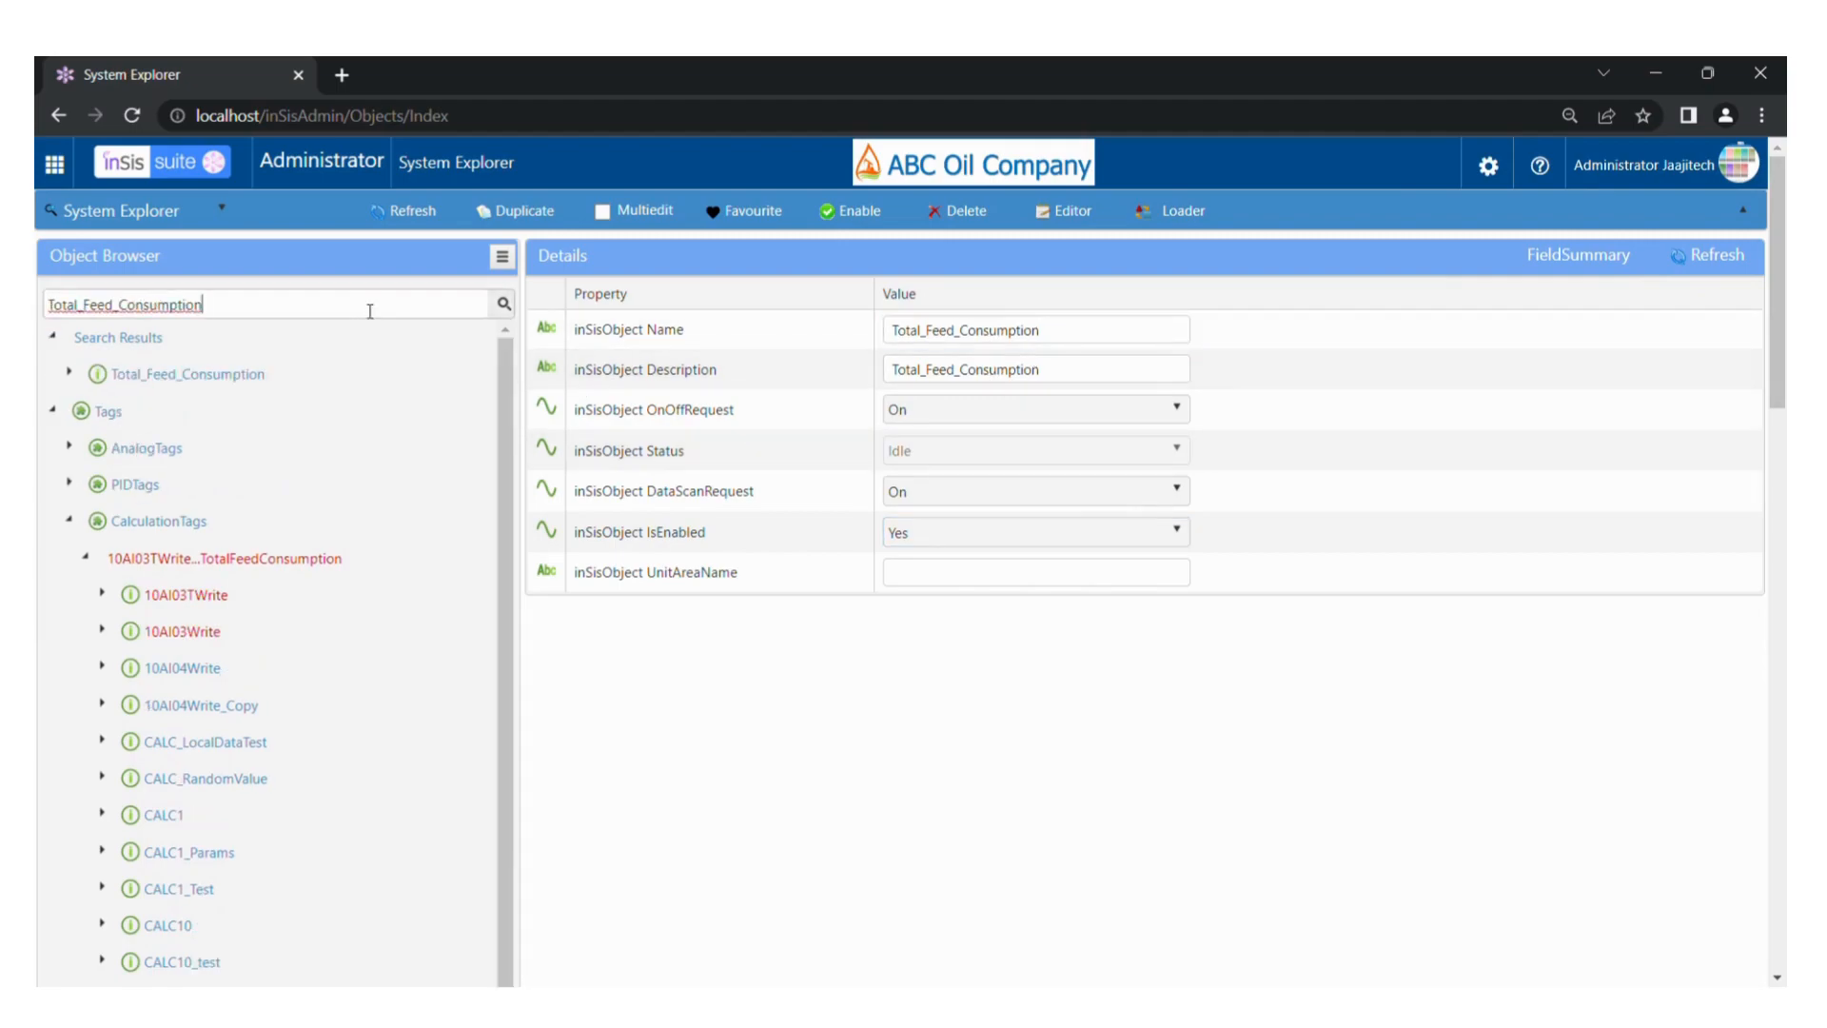
pyautogui.click(82, 379)
pyautogui.click(145, 411)
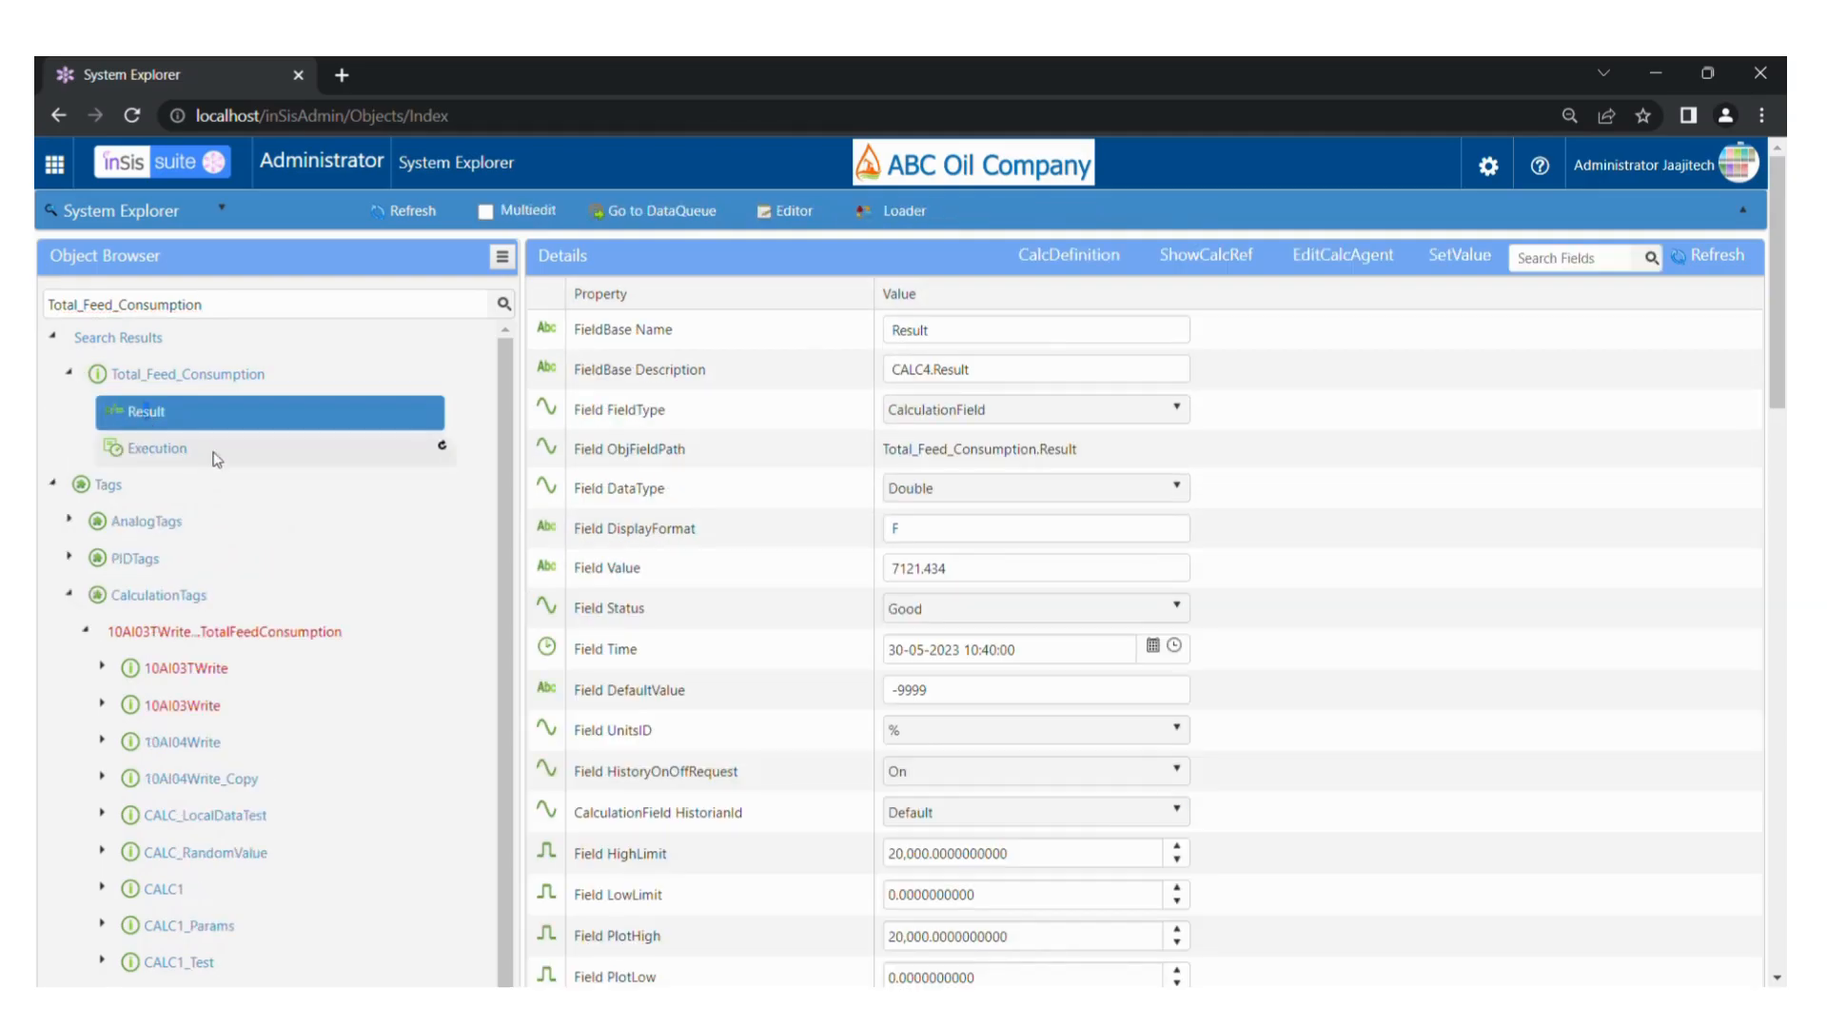
# Set the Result field's description to Total_Feed_Consumption
pyautogui.click(990, 373)
pyautogui.hotkey('ctrl', 'a')
pyautogui.hotkey('ctrl', 'v')
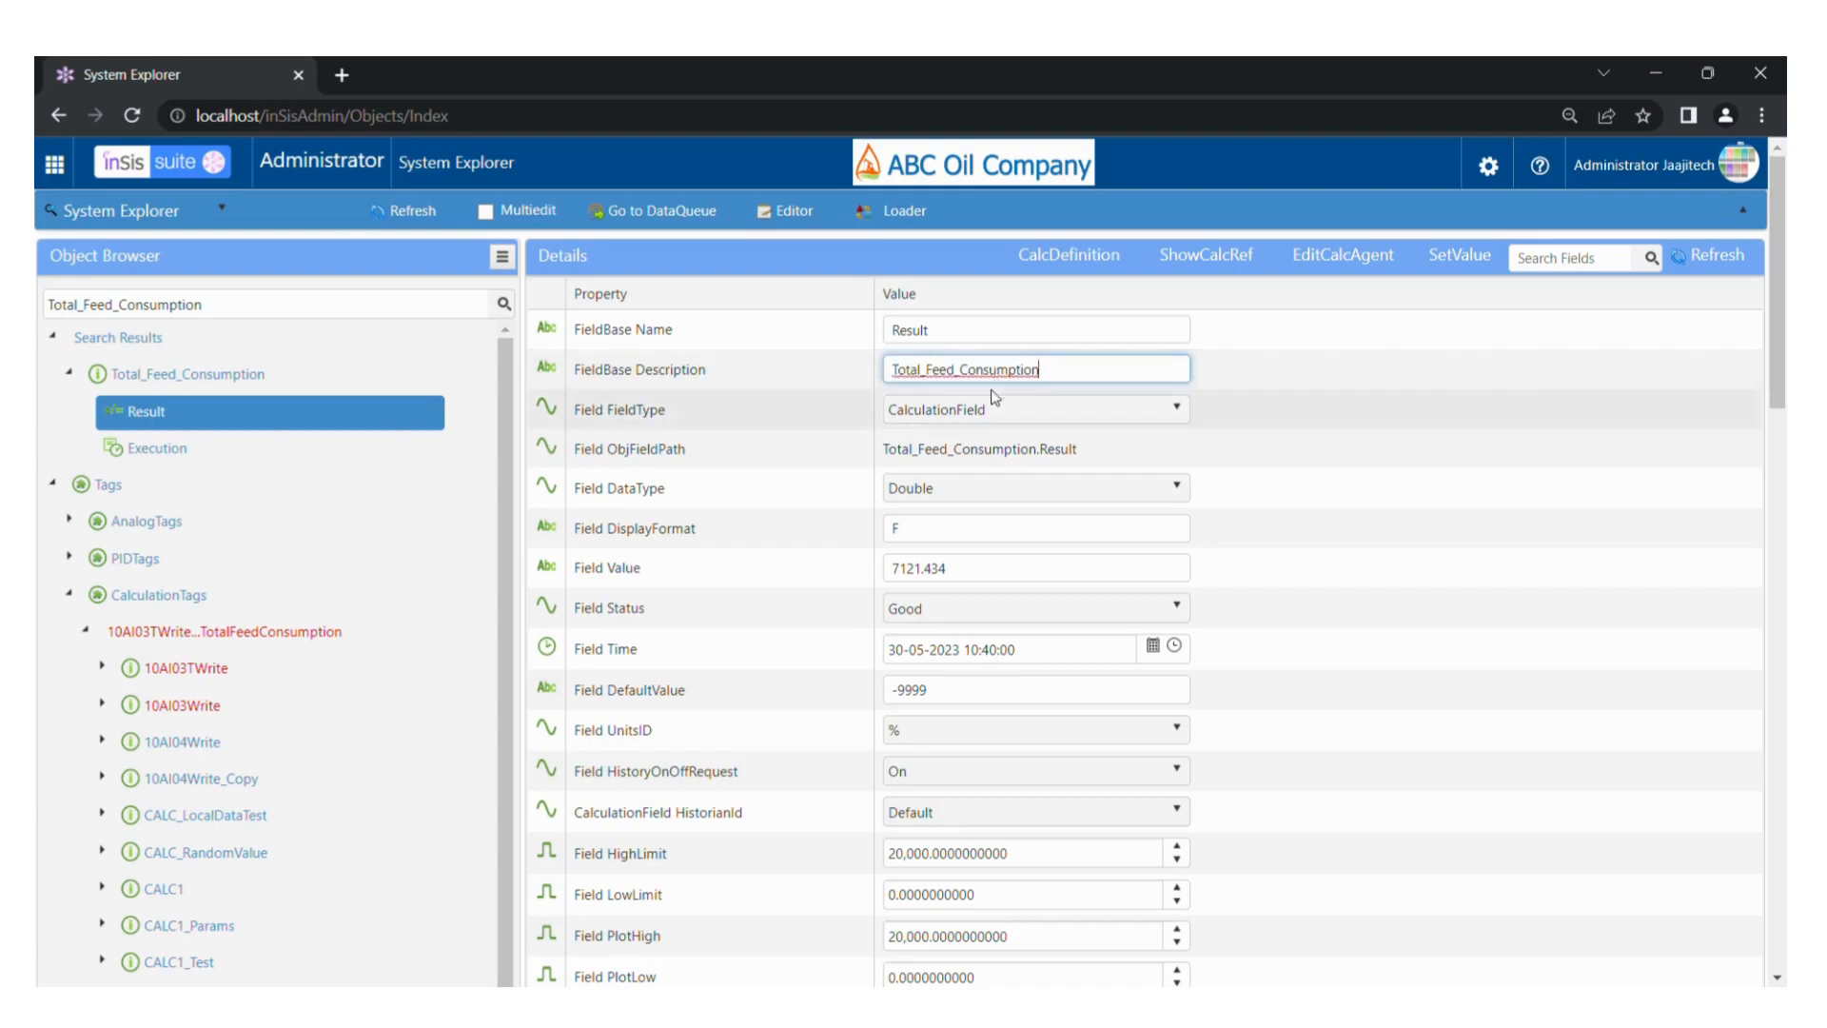
pyautogui.click(1409, 362)
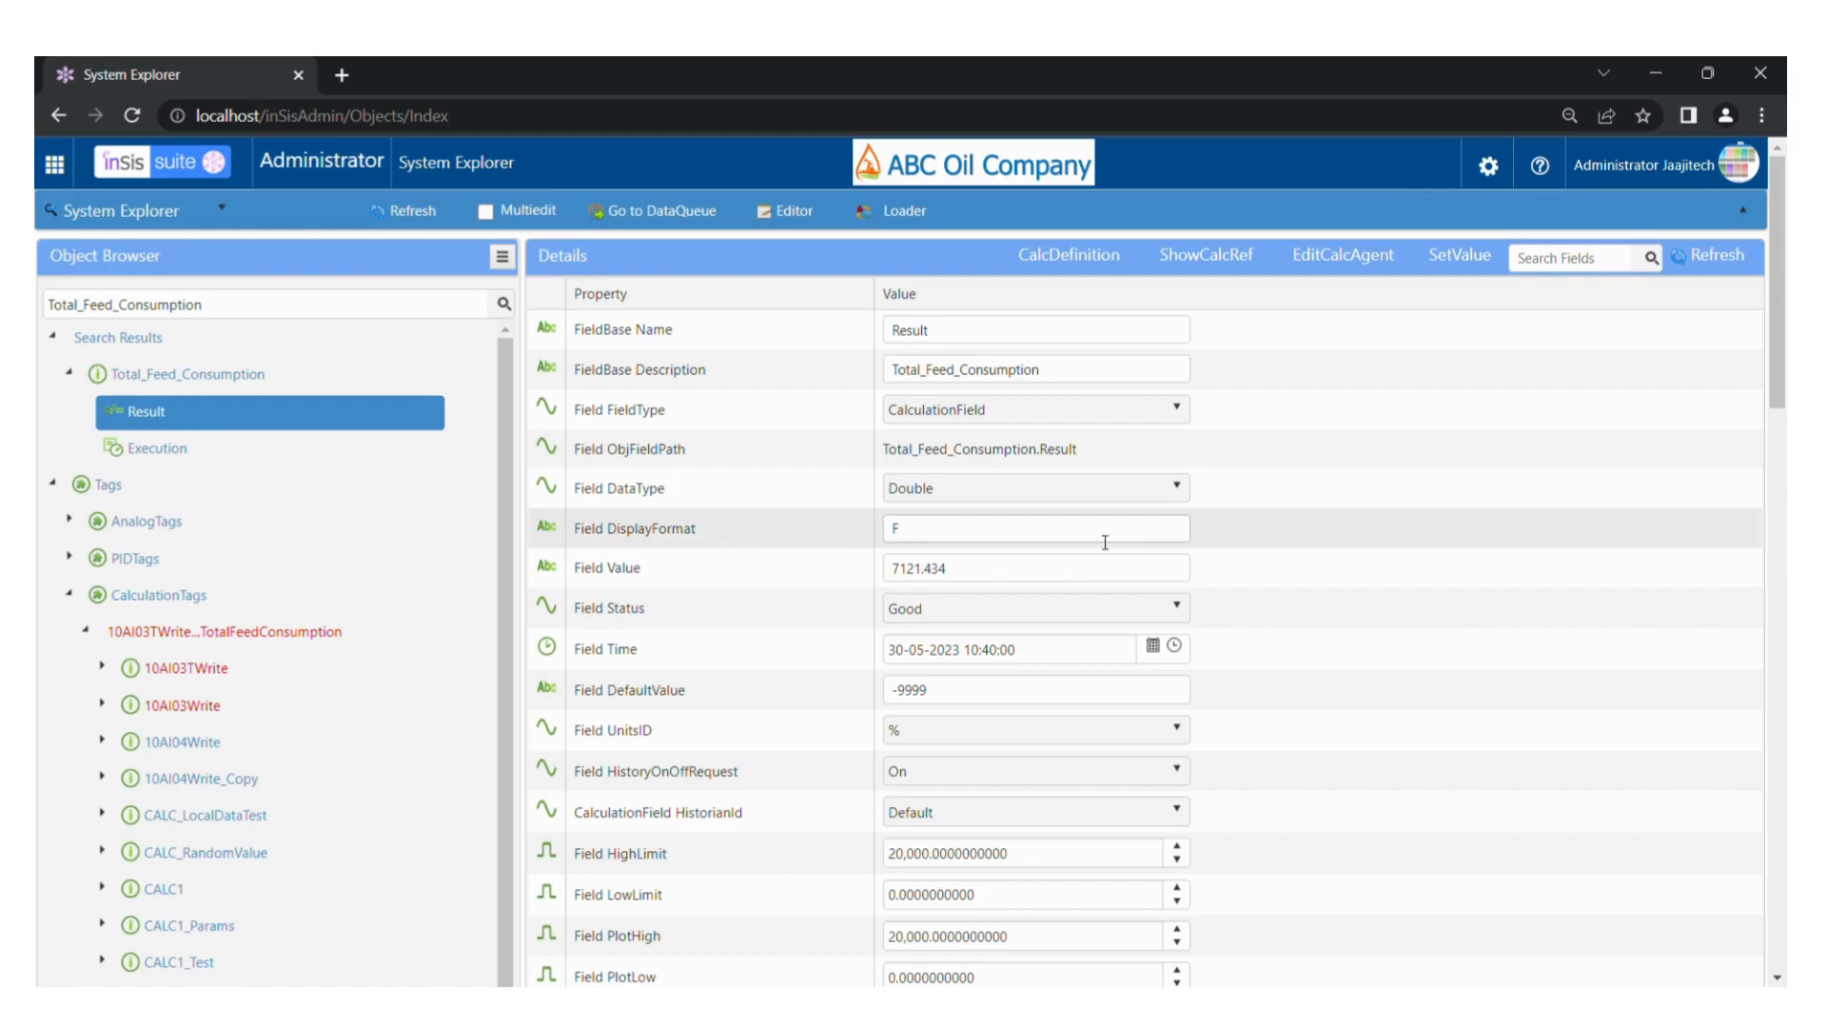
# Clear the Result field's calculation expression and enter A=FI1501.PV.Value; as its first line
pyautogui.scroll(-3, 1108, 542)
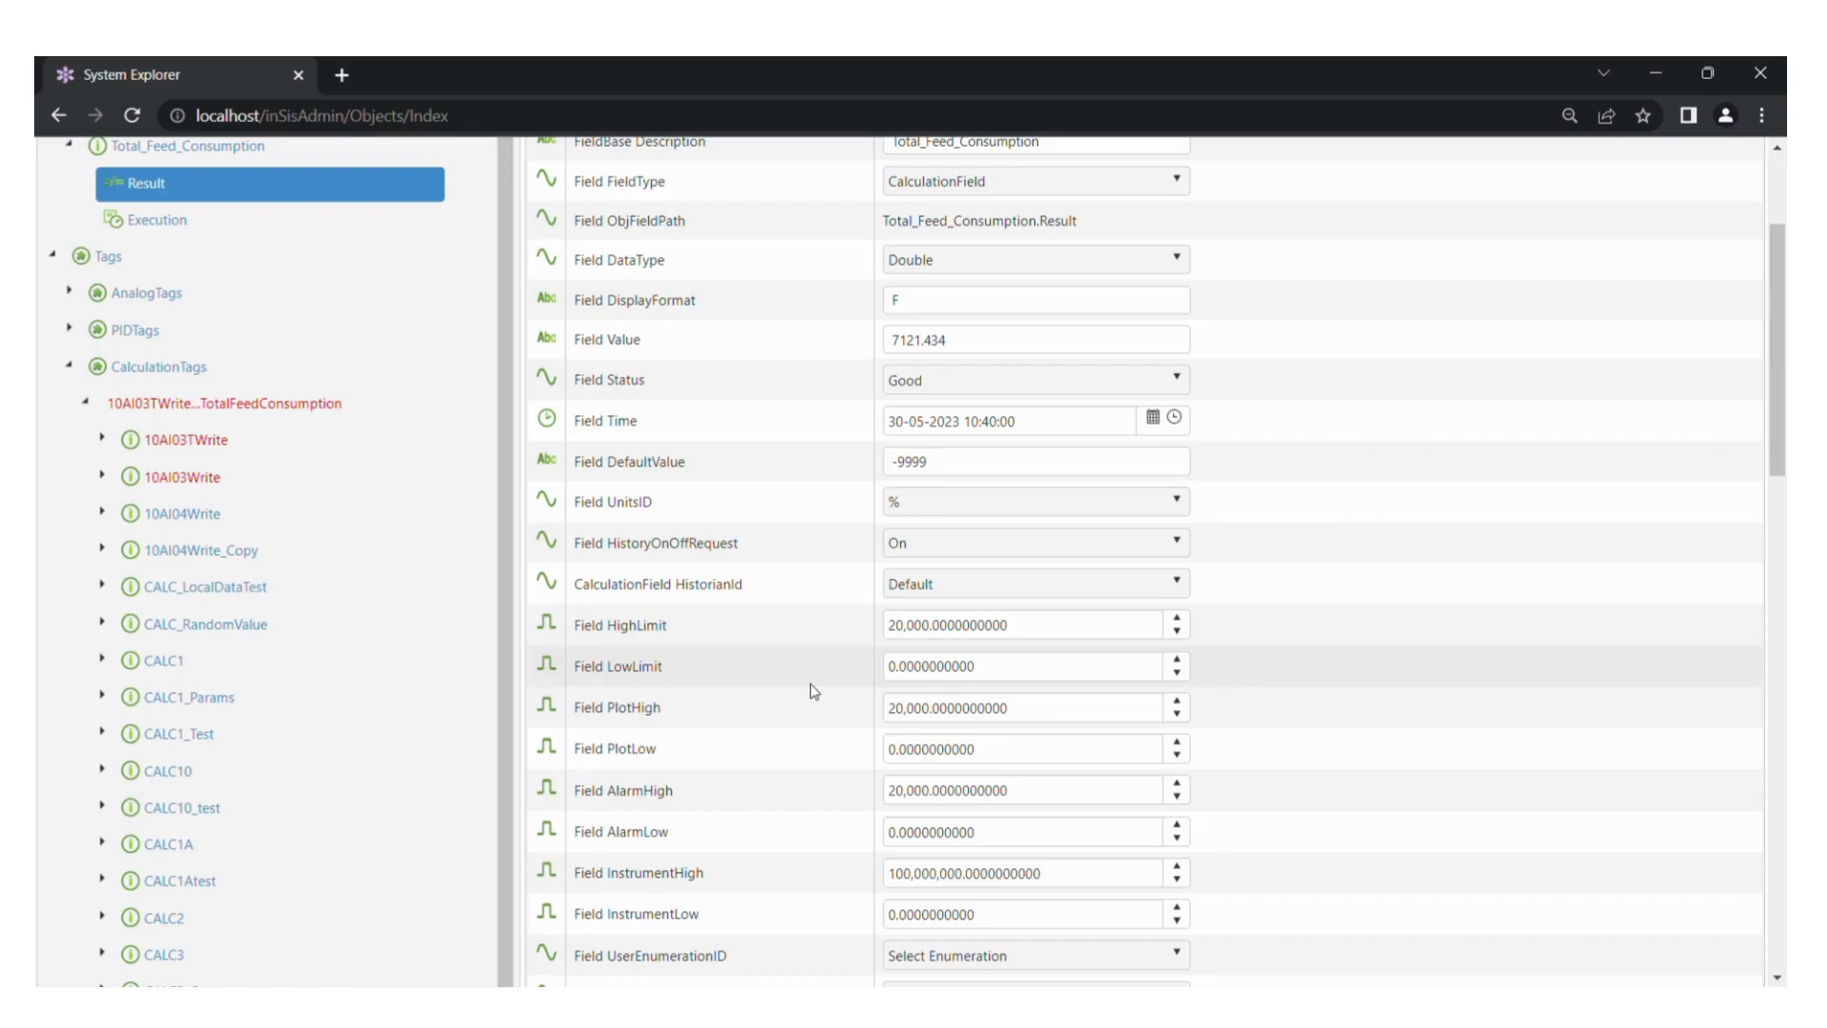
pyautogui.scroll(-1, 1000, 686)
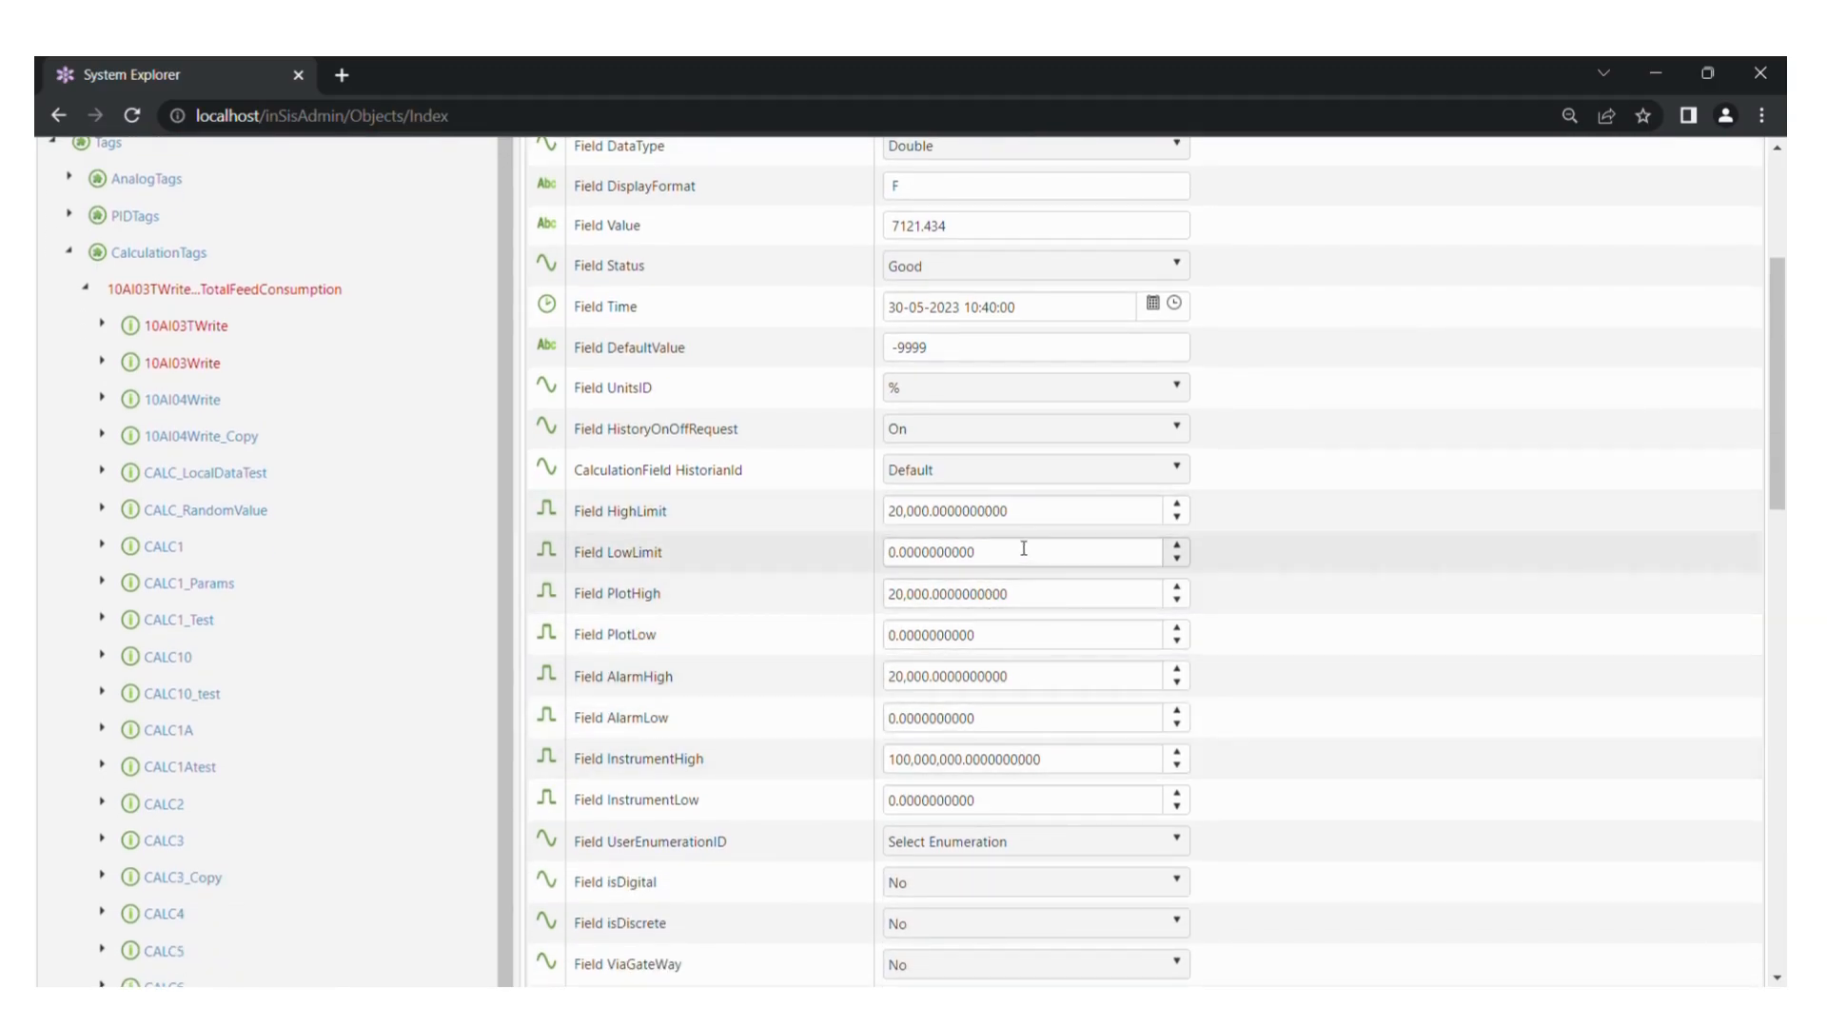
pyautogui.scroll(-5, 1069, 678)
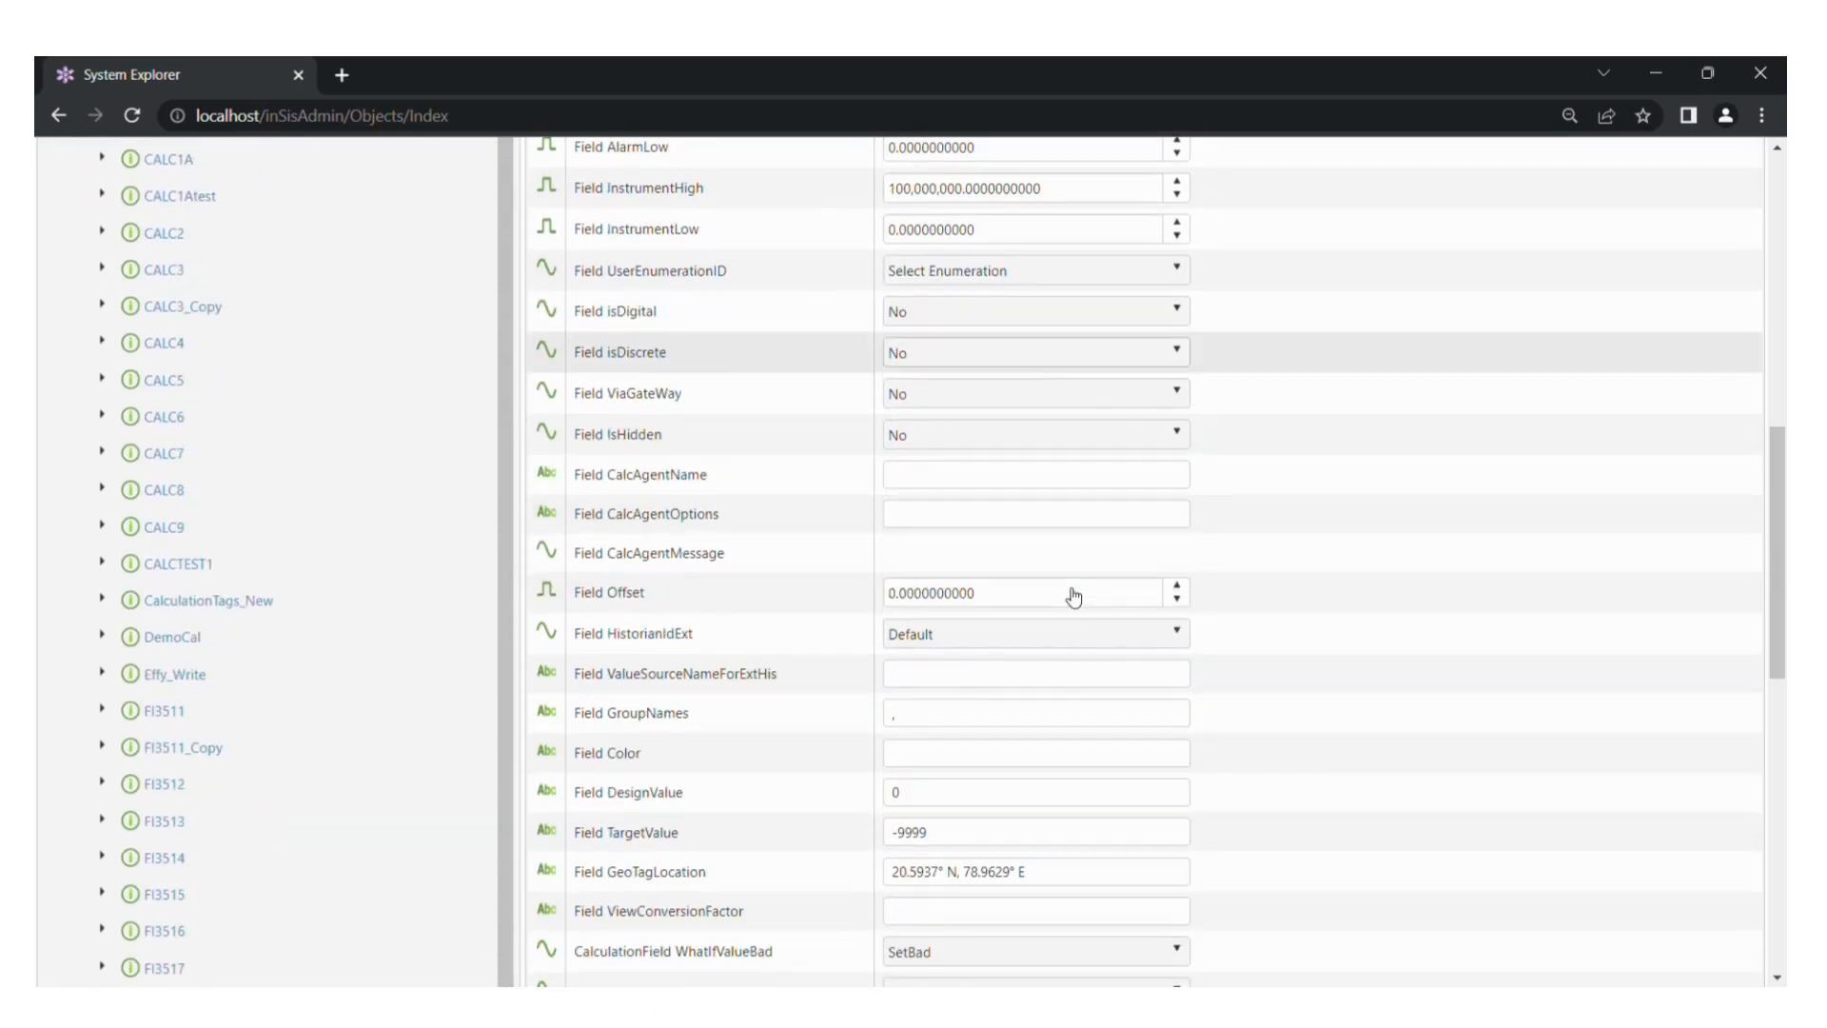
pyautogui.scroll(-4, 1074, 596)
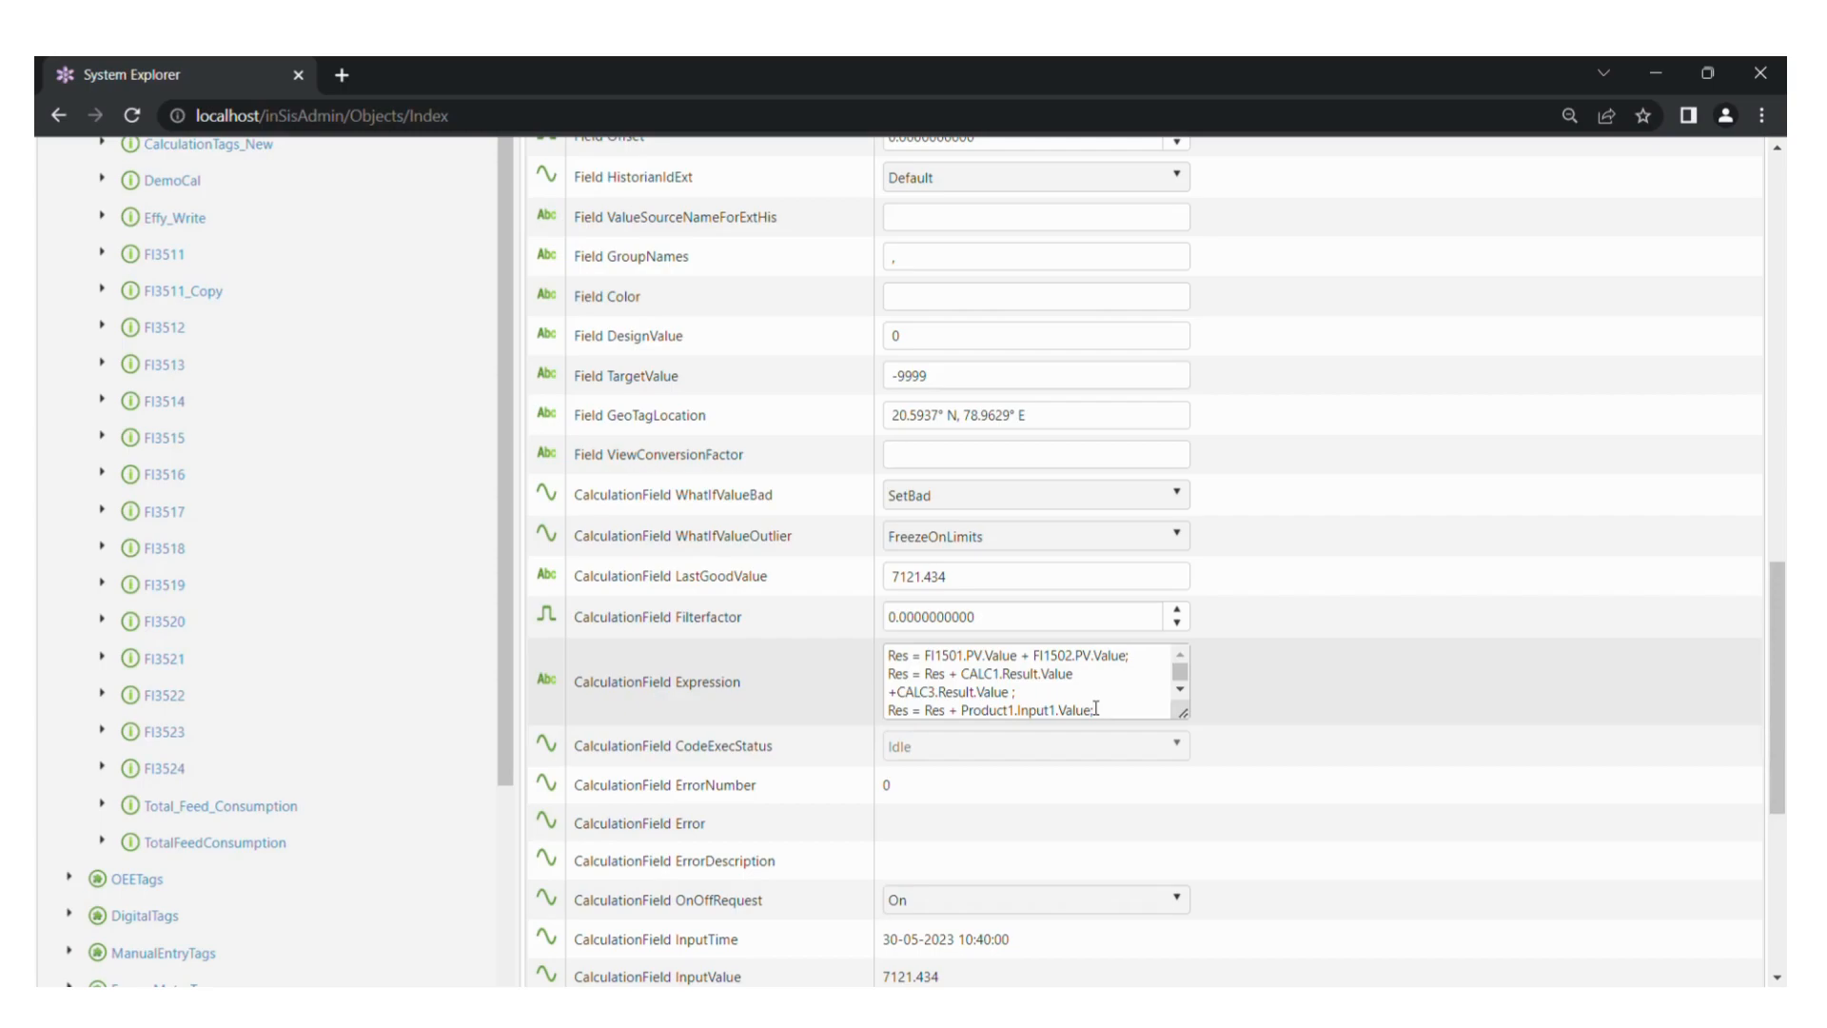
pyautogui.click(1114, 714)
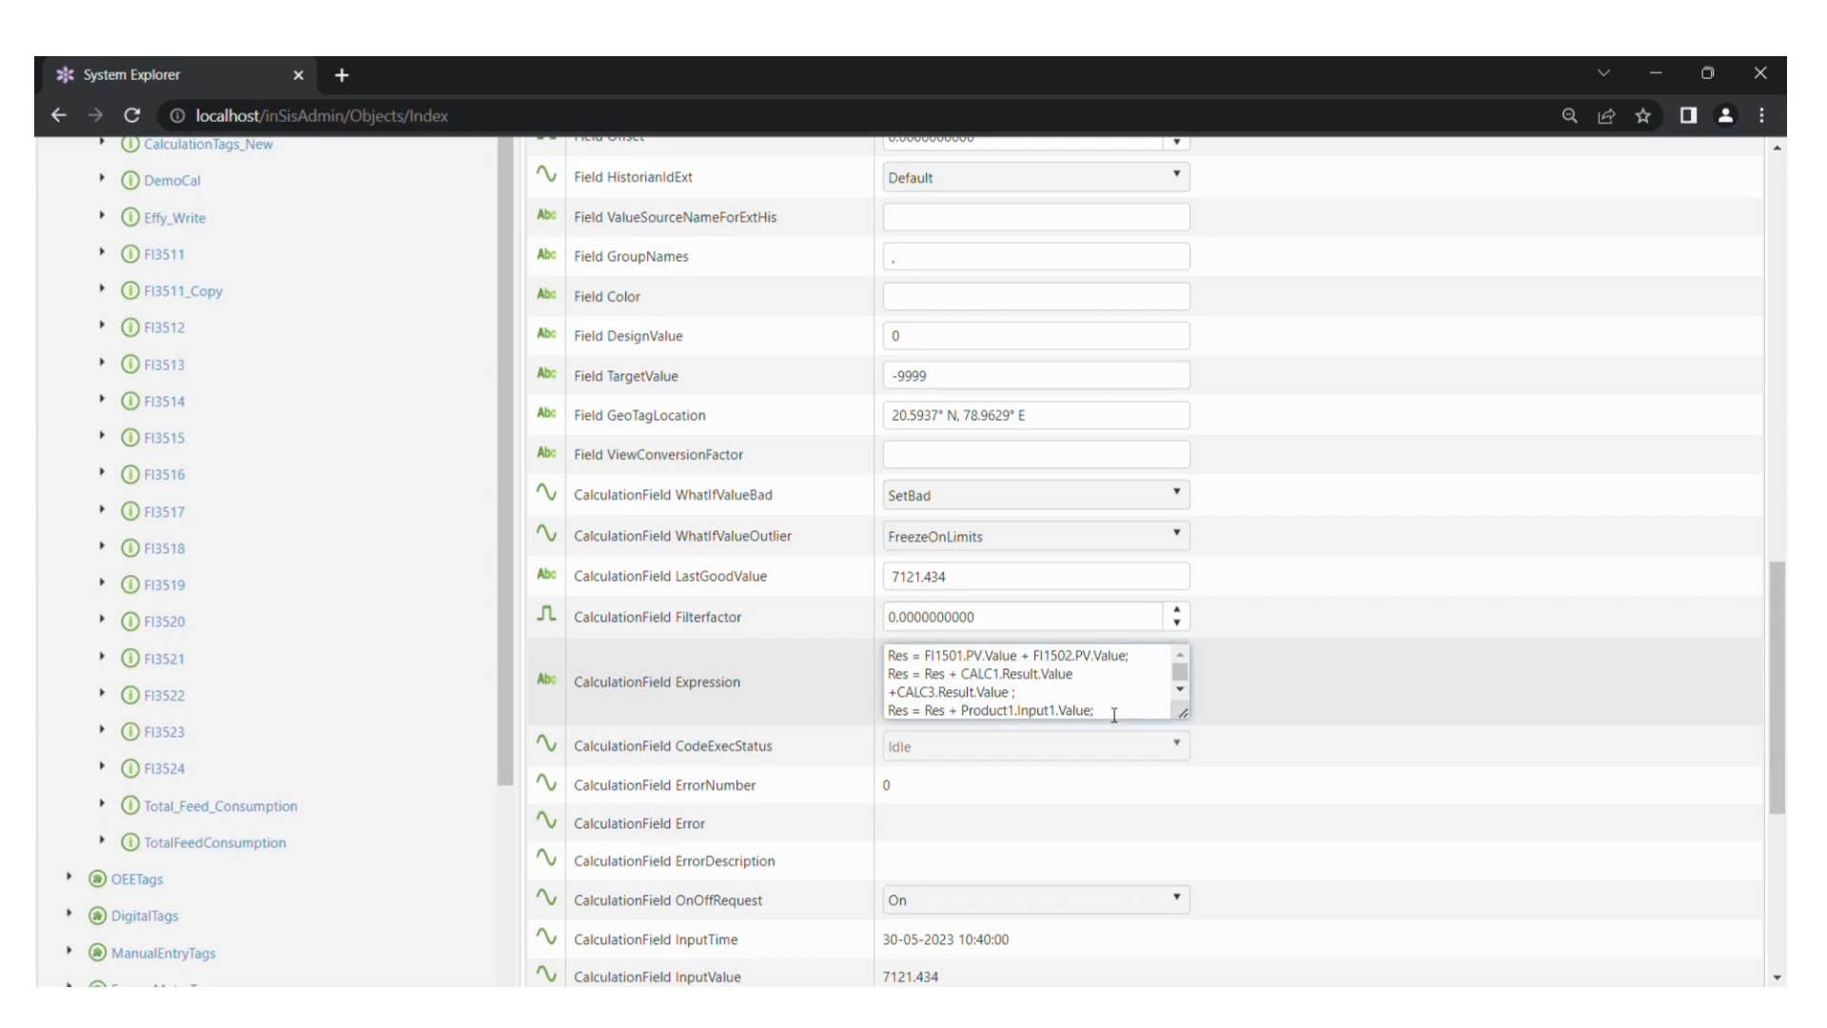
pyautogui.hotkey('ctrl', 'a')
pyautogui.press('BackSpace')
pyautogui.write('A=')
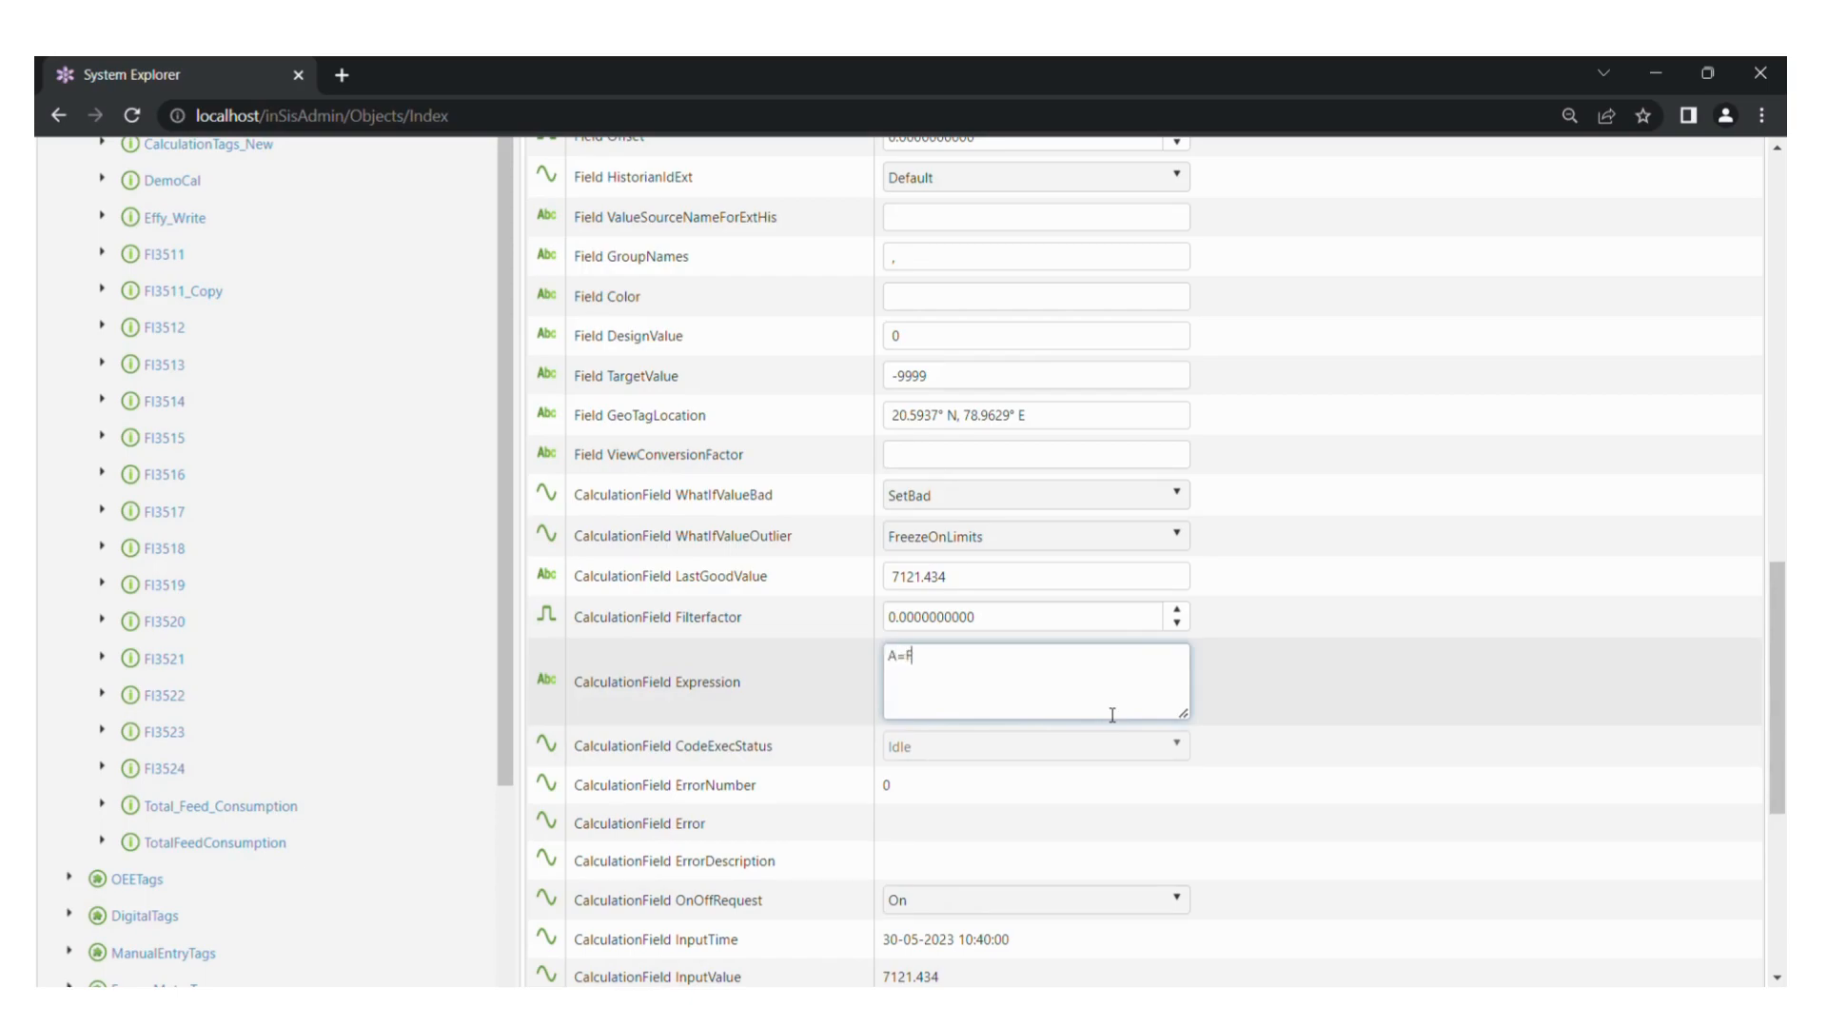
pyautogui.write('FI1501')
pyautogui.write('.PV.Value')
# Add the lines B=FI1502.PV.Value; and Res=A+B; to the calculation expression and save it
pyautogui.write('B')
pyautogui.write('=')
pyautogui.write('F')
pyautogui.write('I1502')
pyautogui.write('.PV')
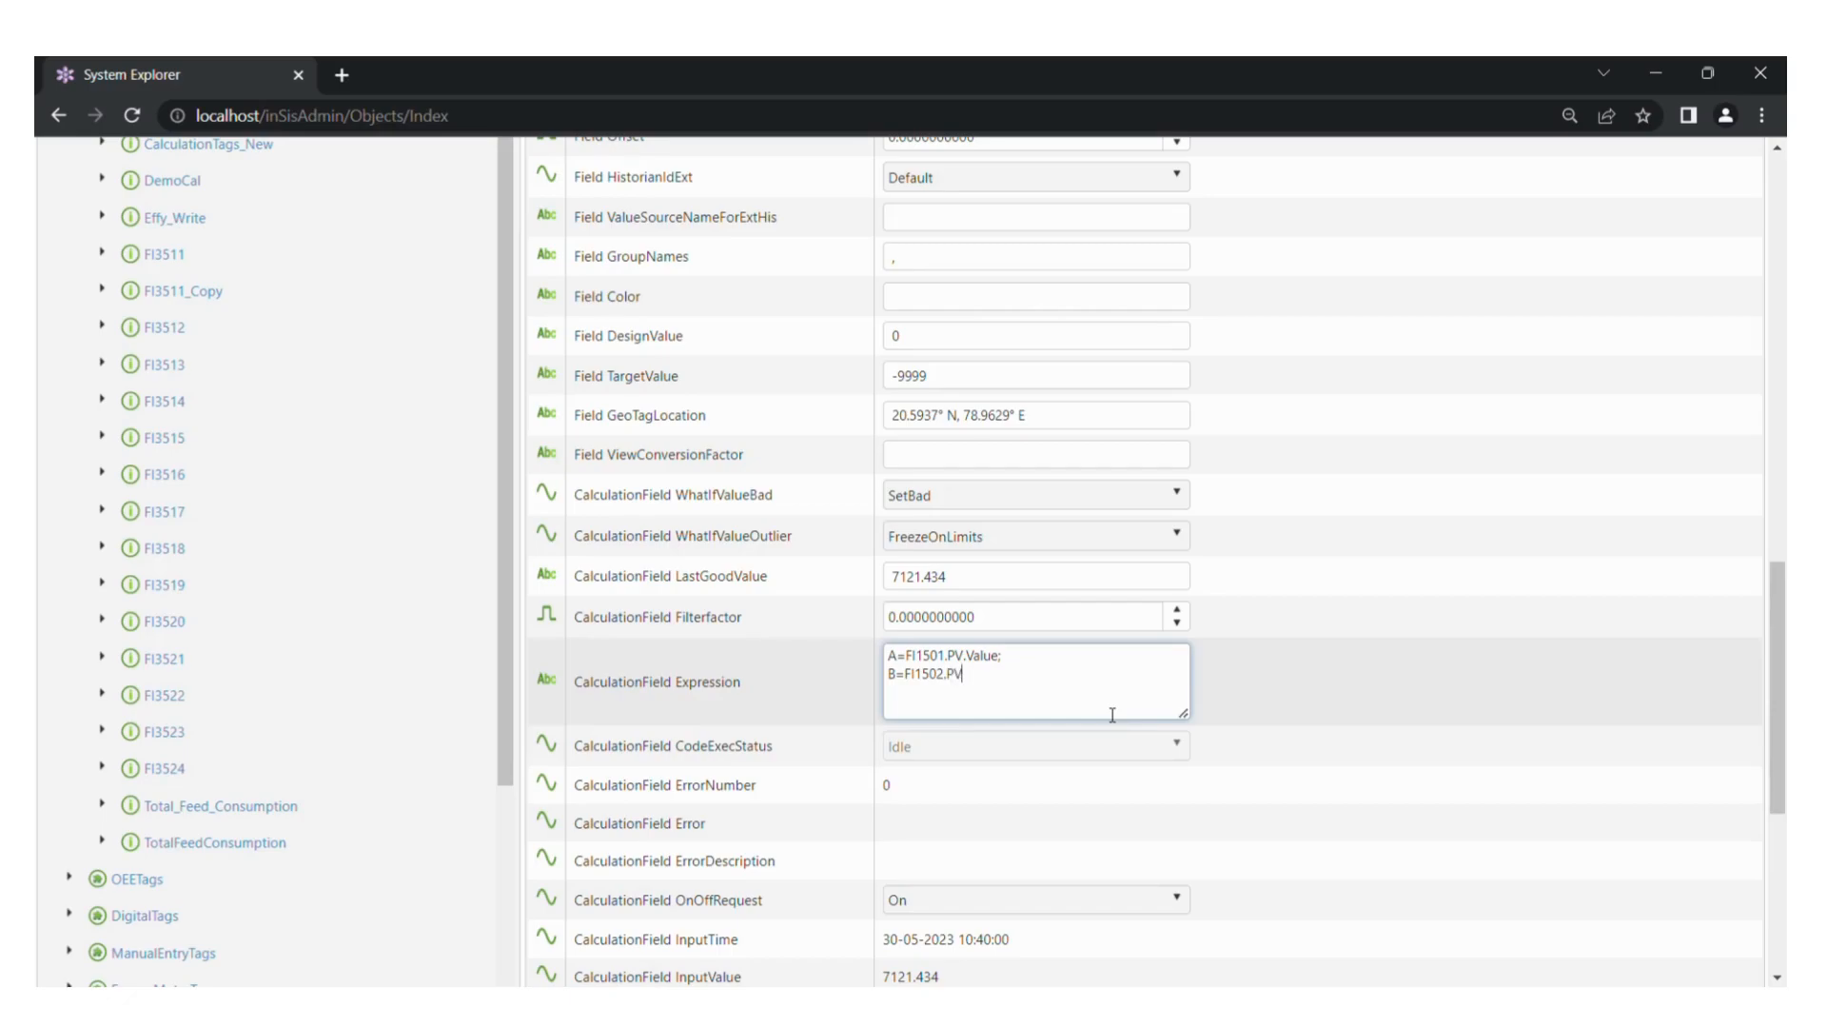
pyautogui.write('.value;')
pyautogui.press('Return')
pyautogui.write('Res=A+B')
pyautogui.click(1409, 687)
pyautogui.press('BackSpace')
pyautogui.write('V')
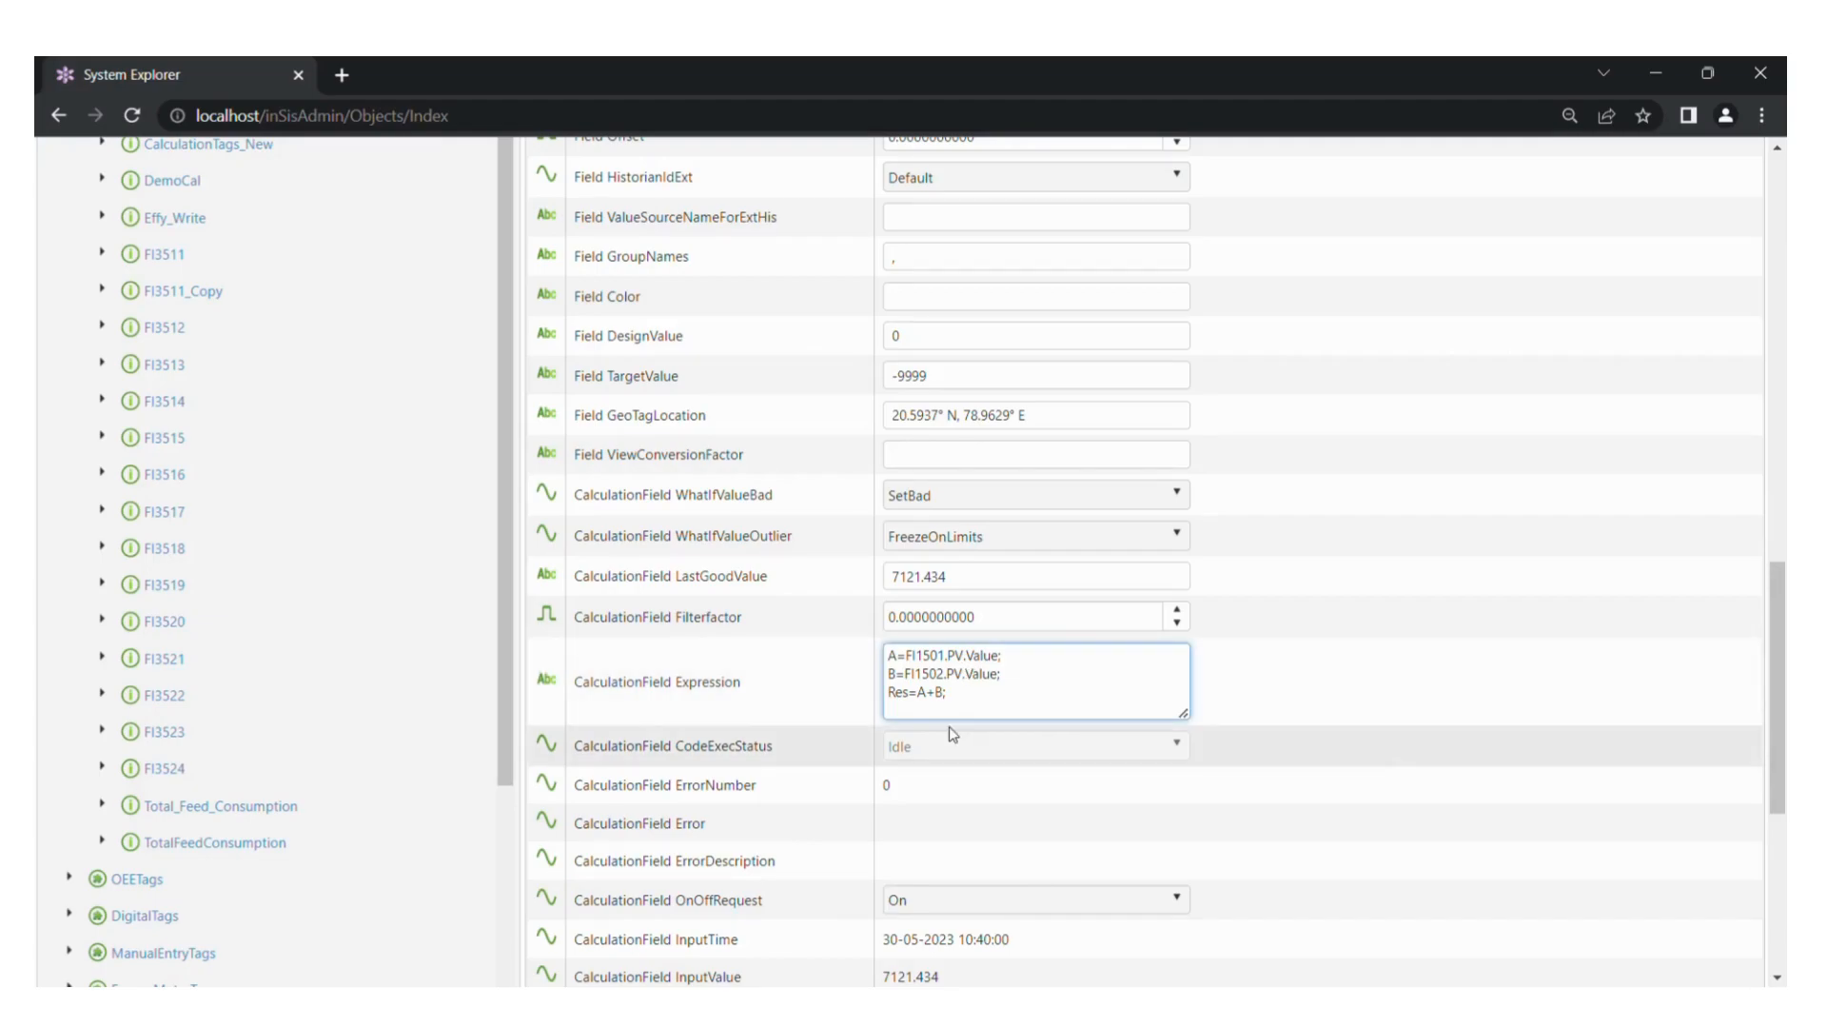
pyautogui.click(1564, 674)
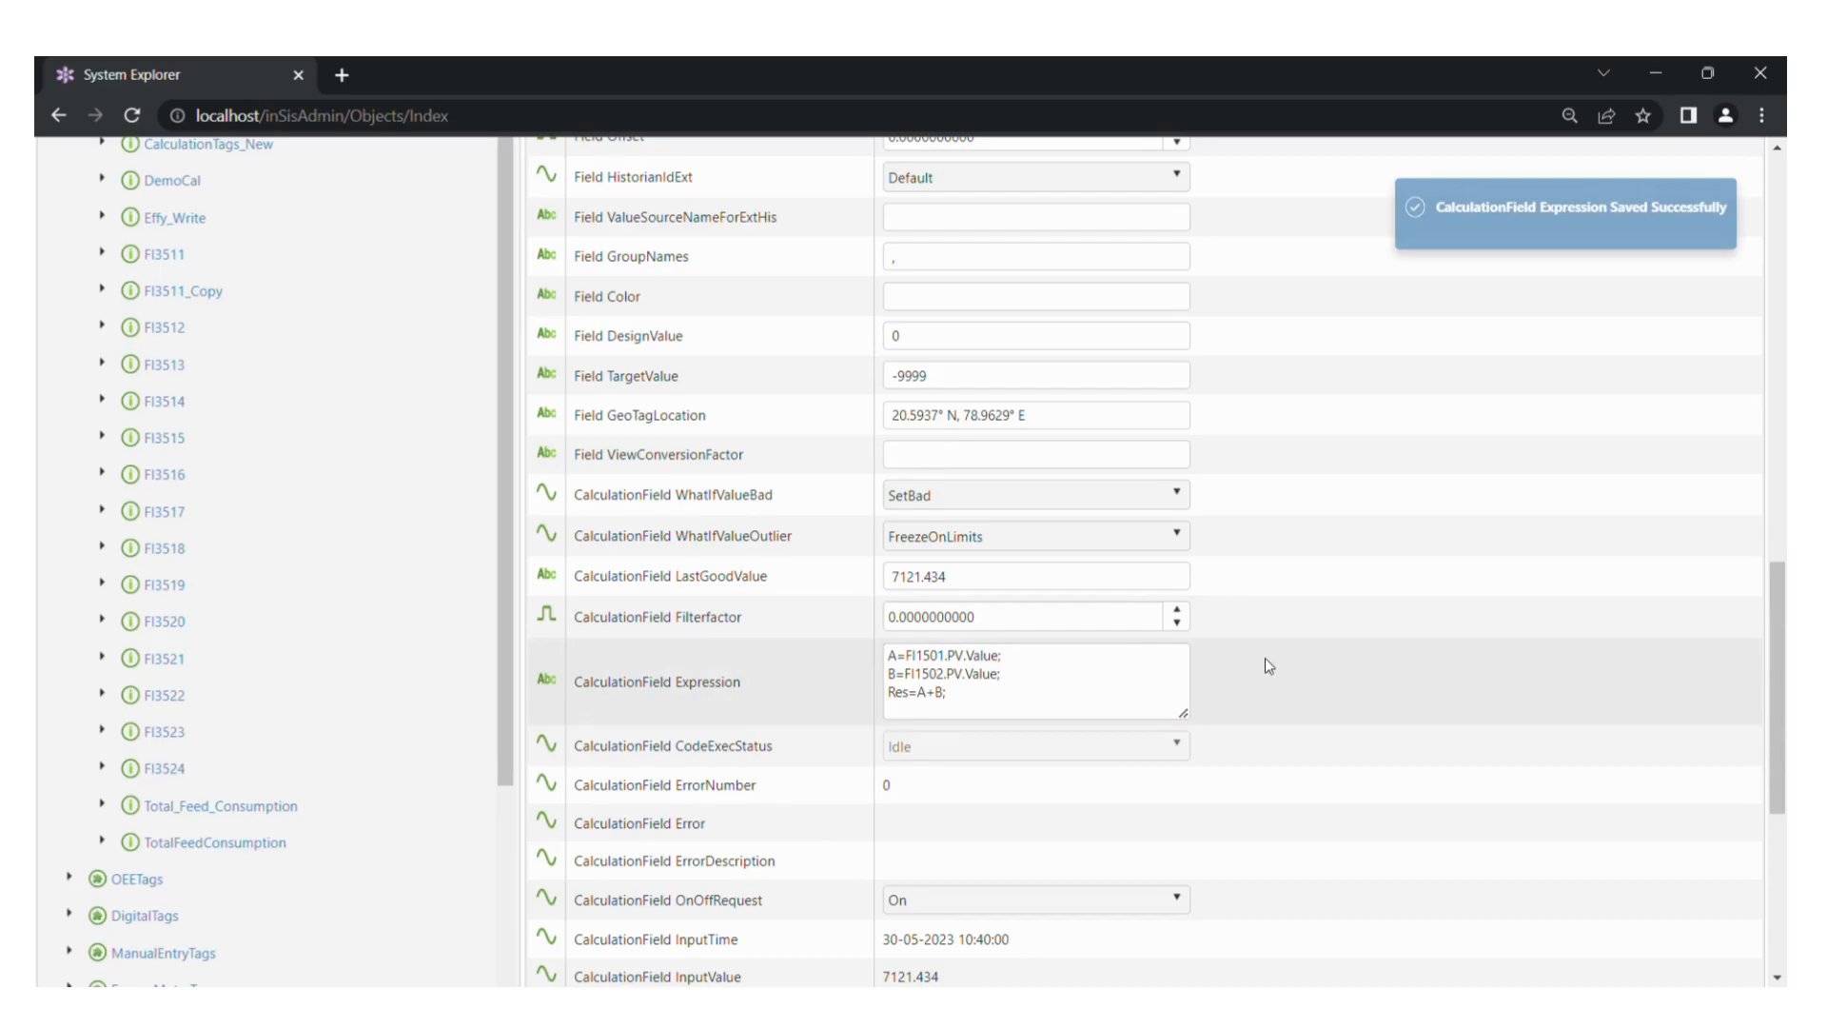
# Open the calculation definition editor for the Result field and clear its existing expression
pyautogui.scroll(3, 1265, 658)
pyautogui.scroll(5, 1307, 680)
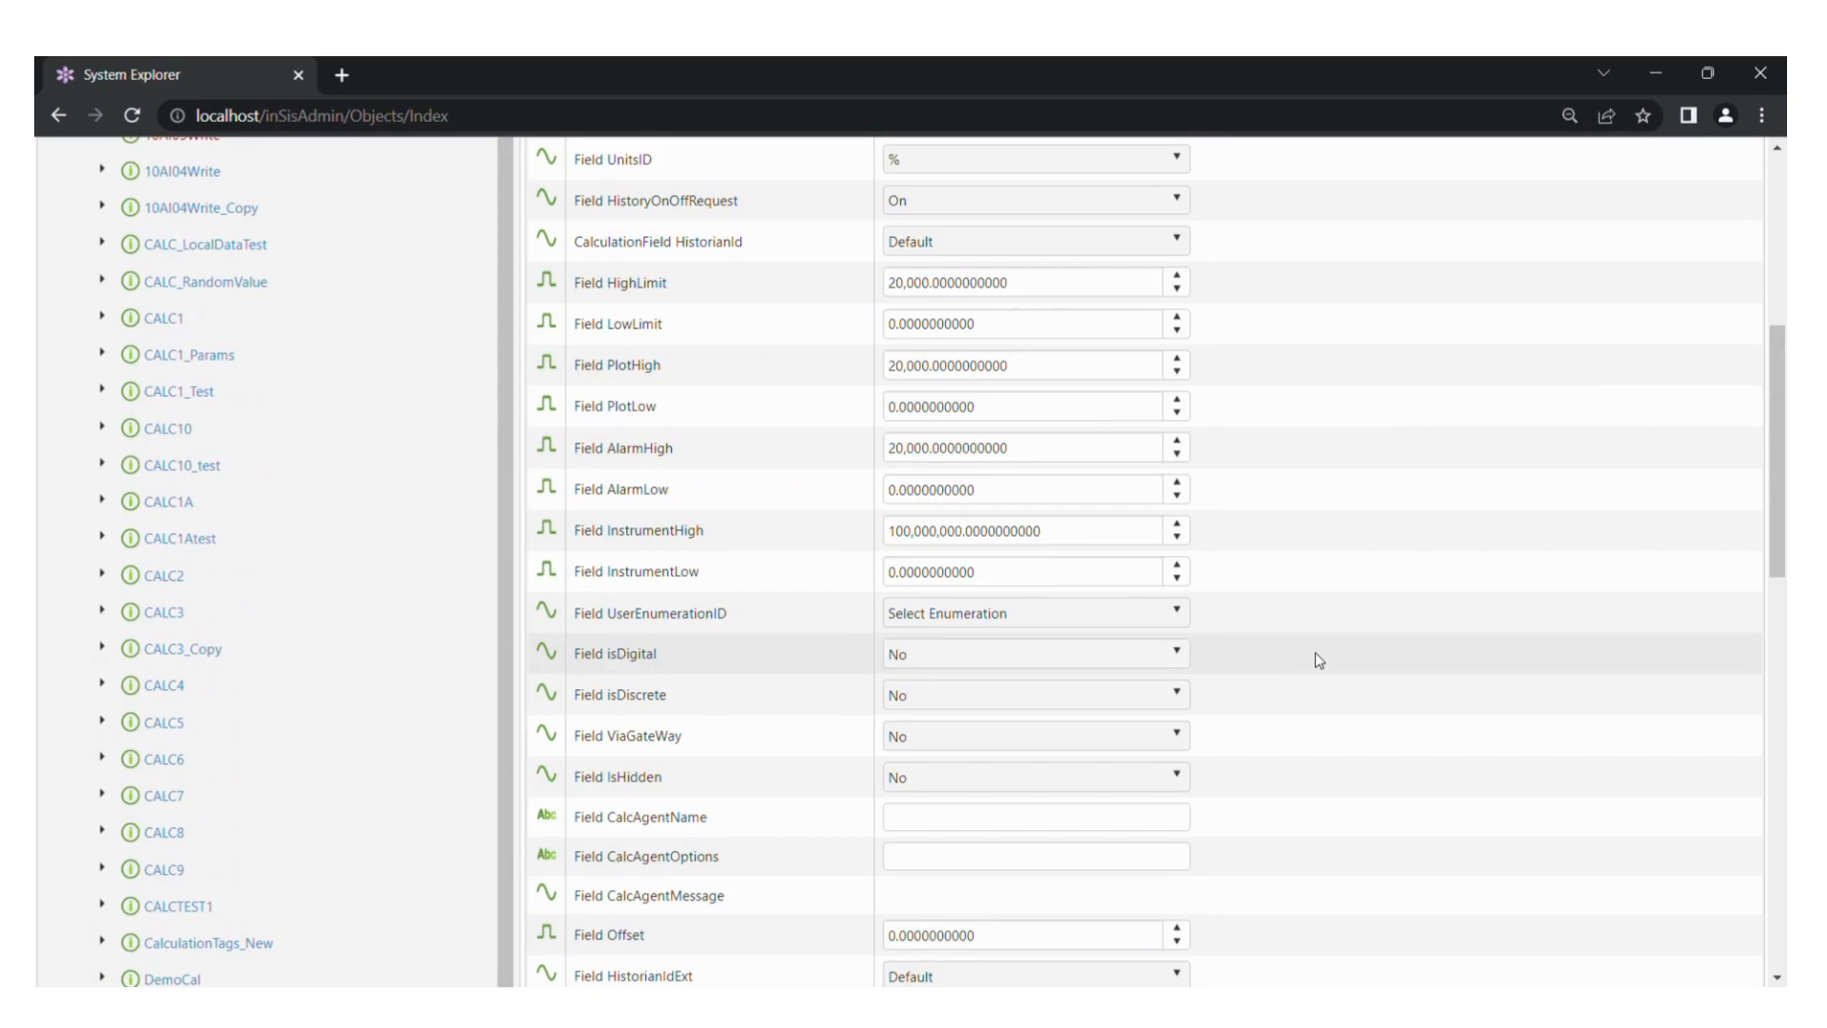
pyautogui.scroll(6, 1315, 653)
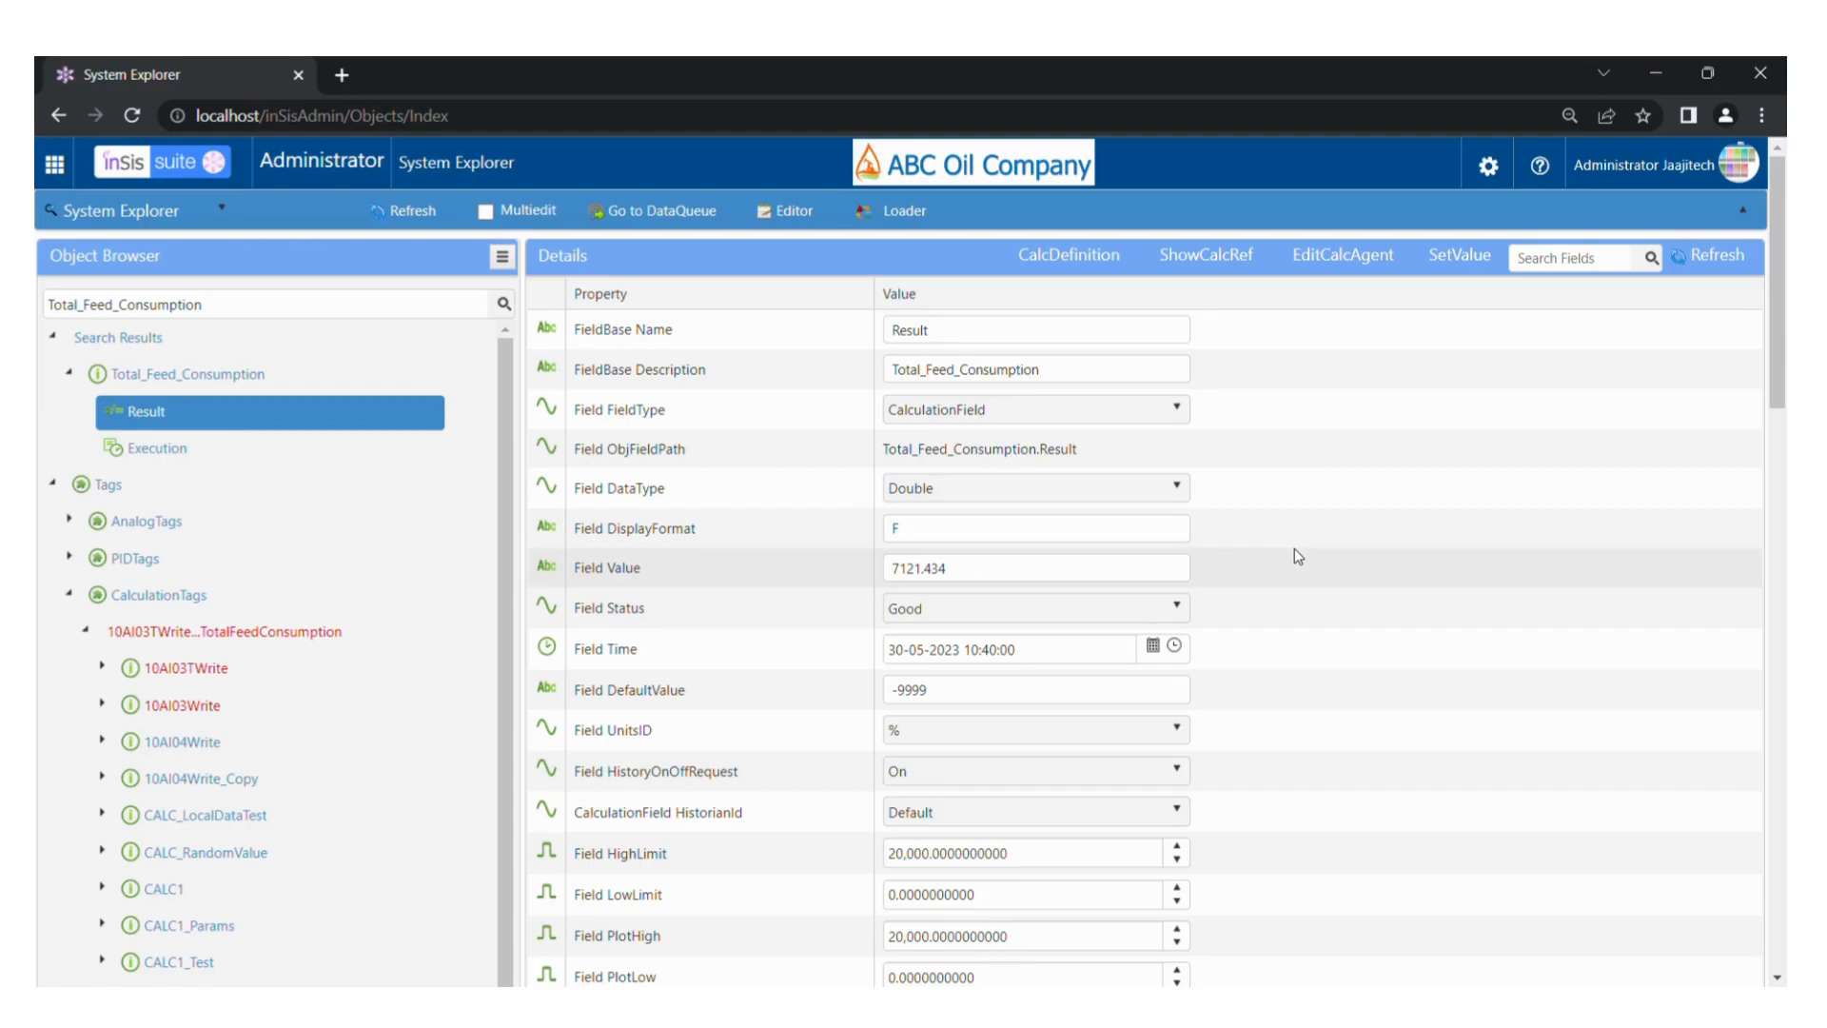
pyautogui.click(1090, 264)
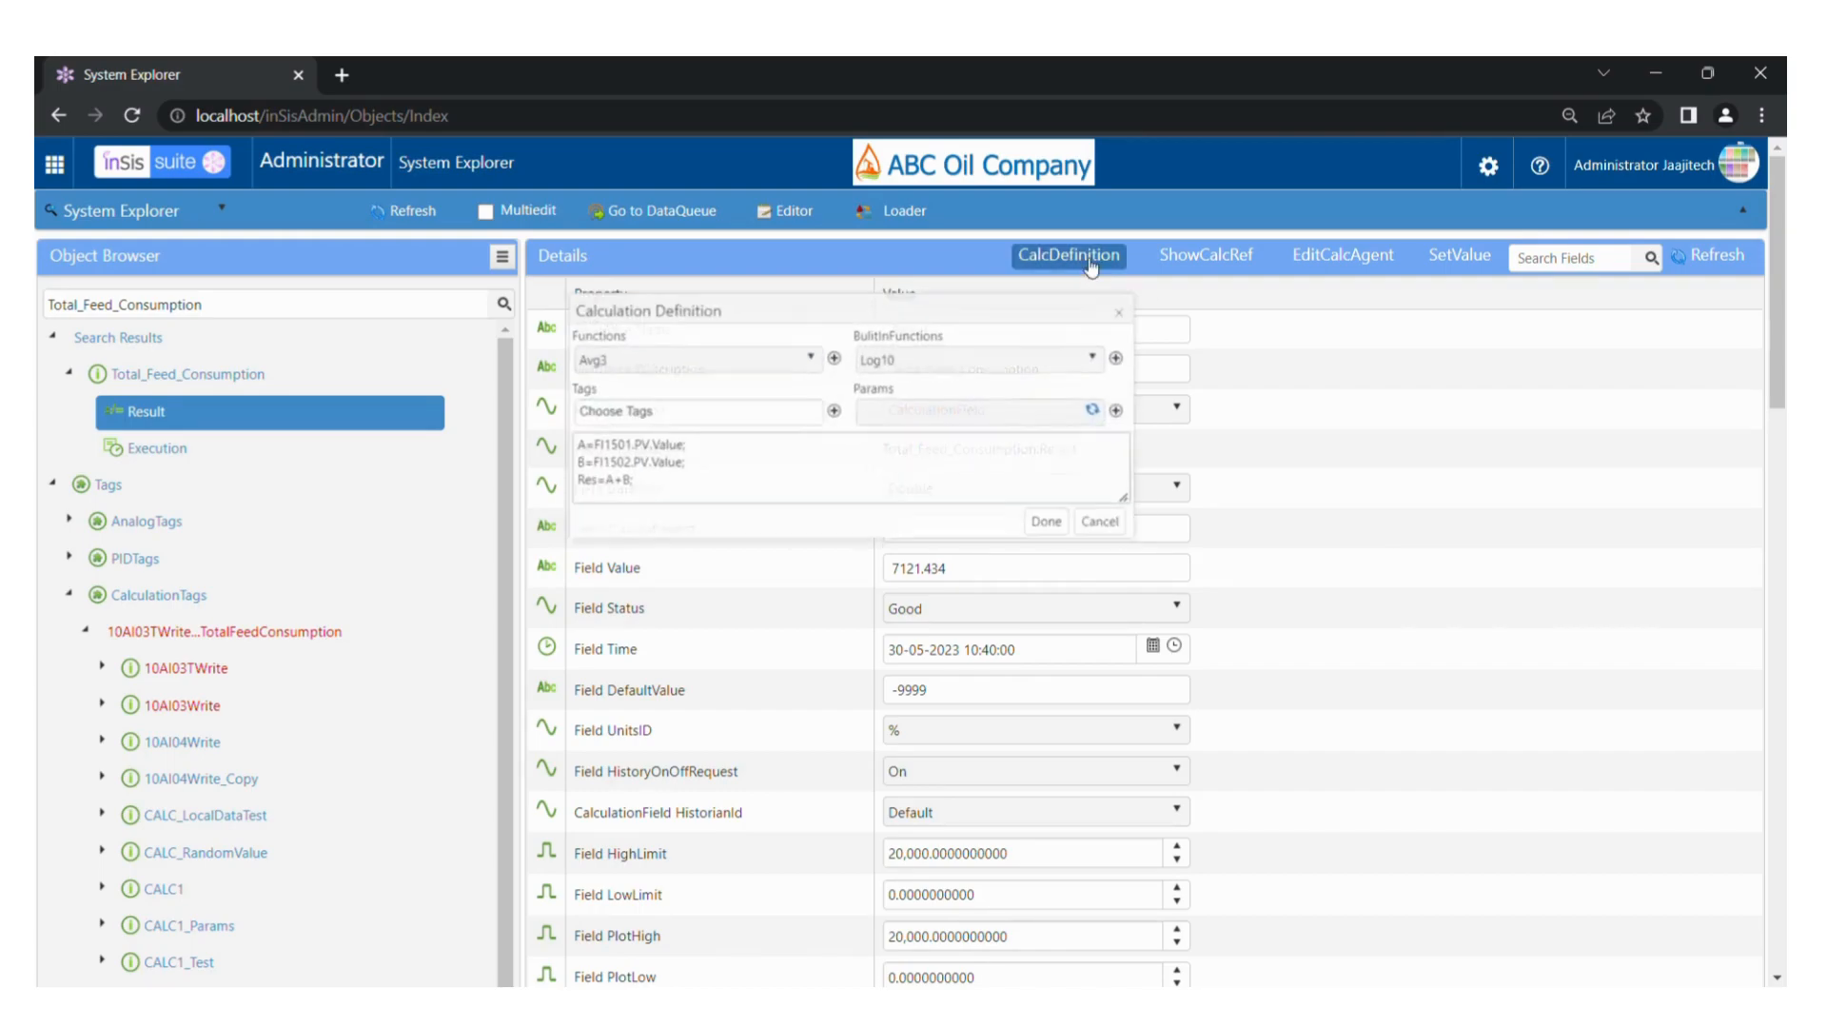
pyautogui.click(744, 498)
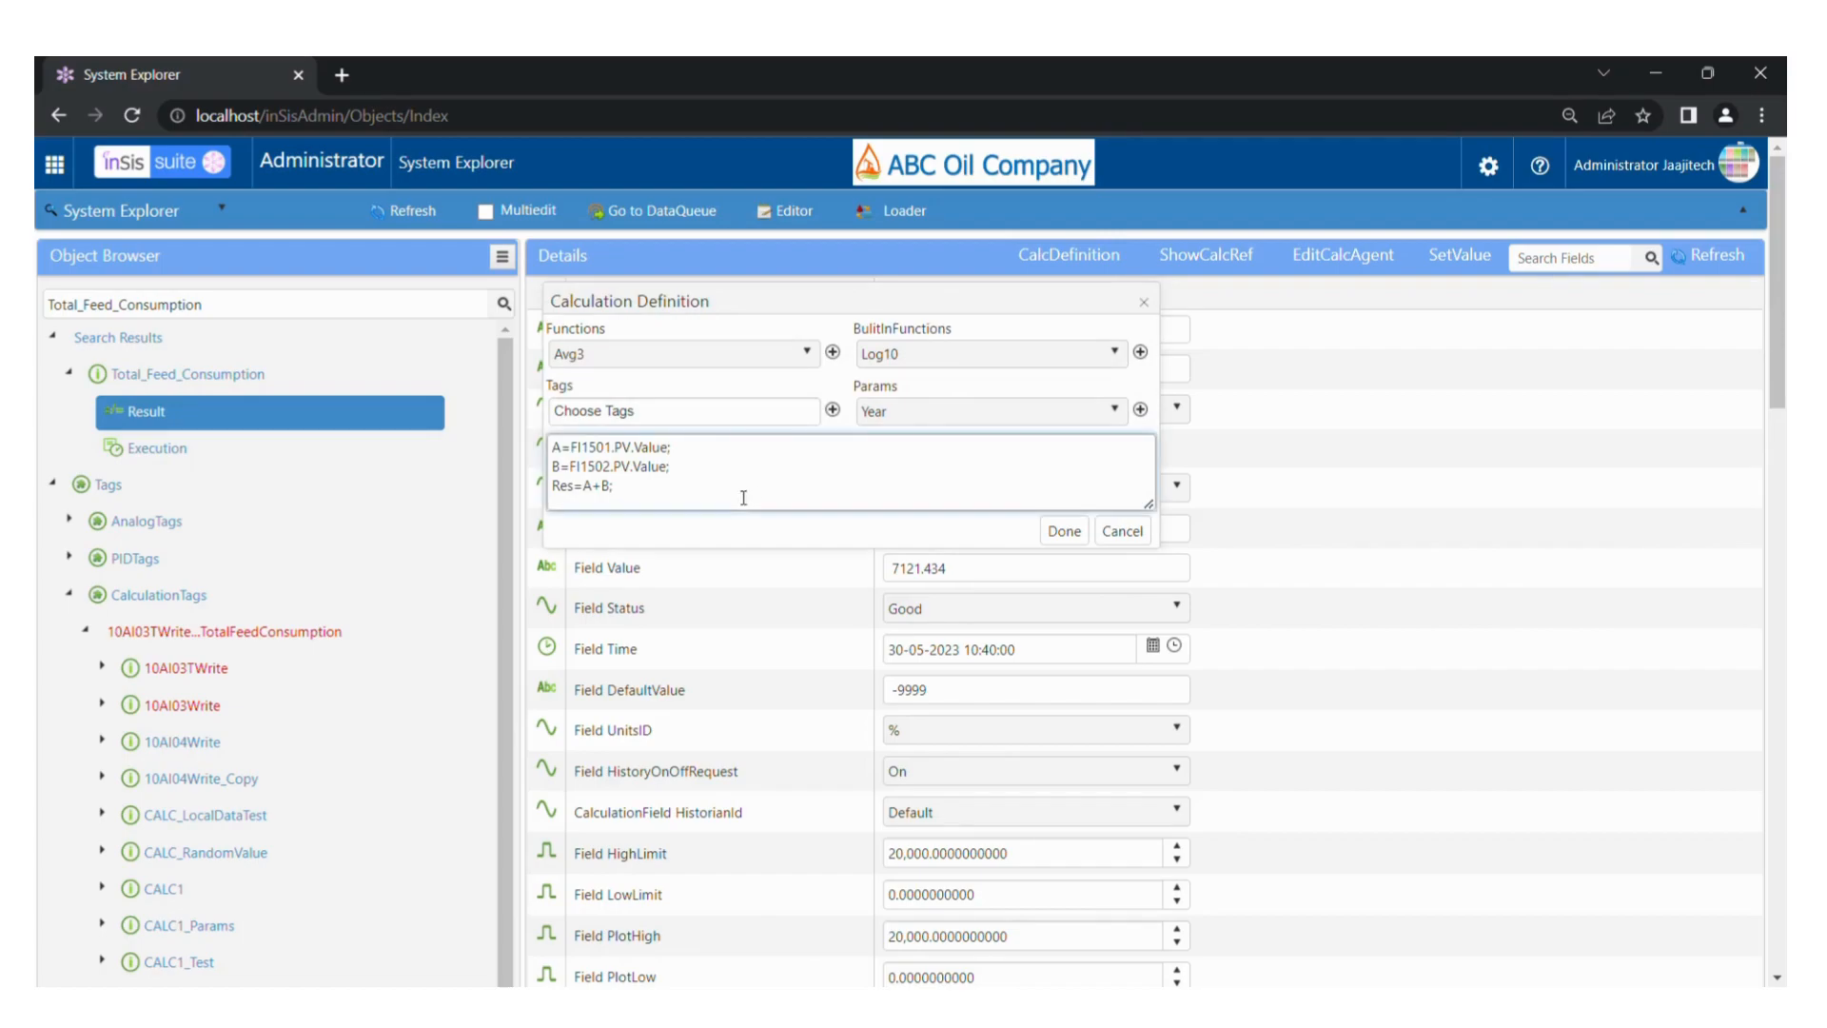
pyautogui.hotkey('ctrl', 'a')
pyautogui.press('BackSpace')
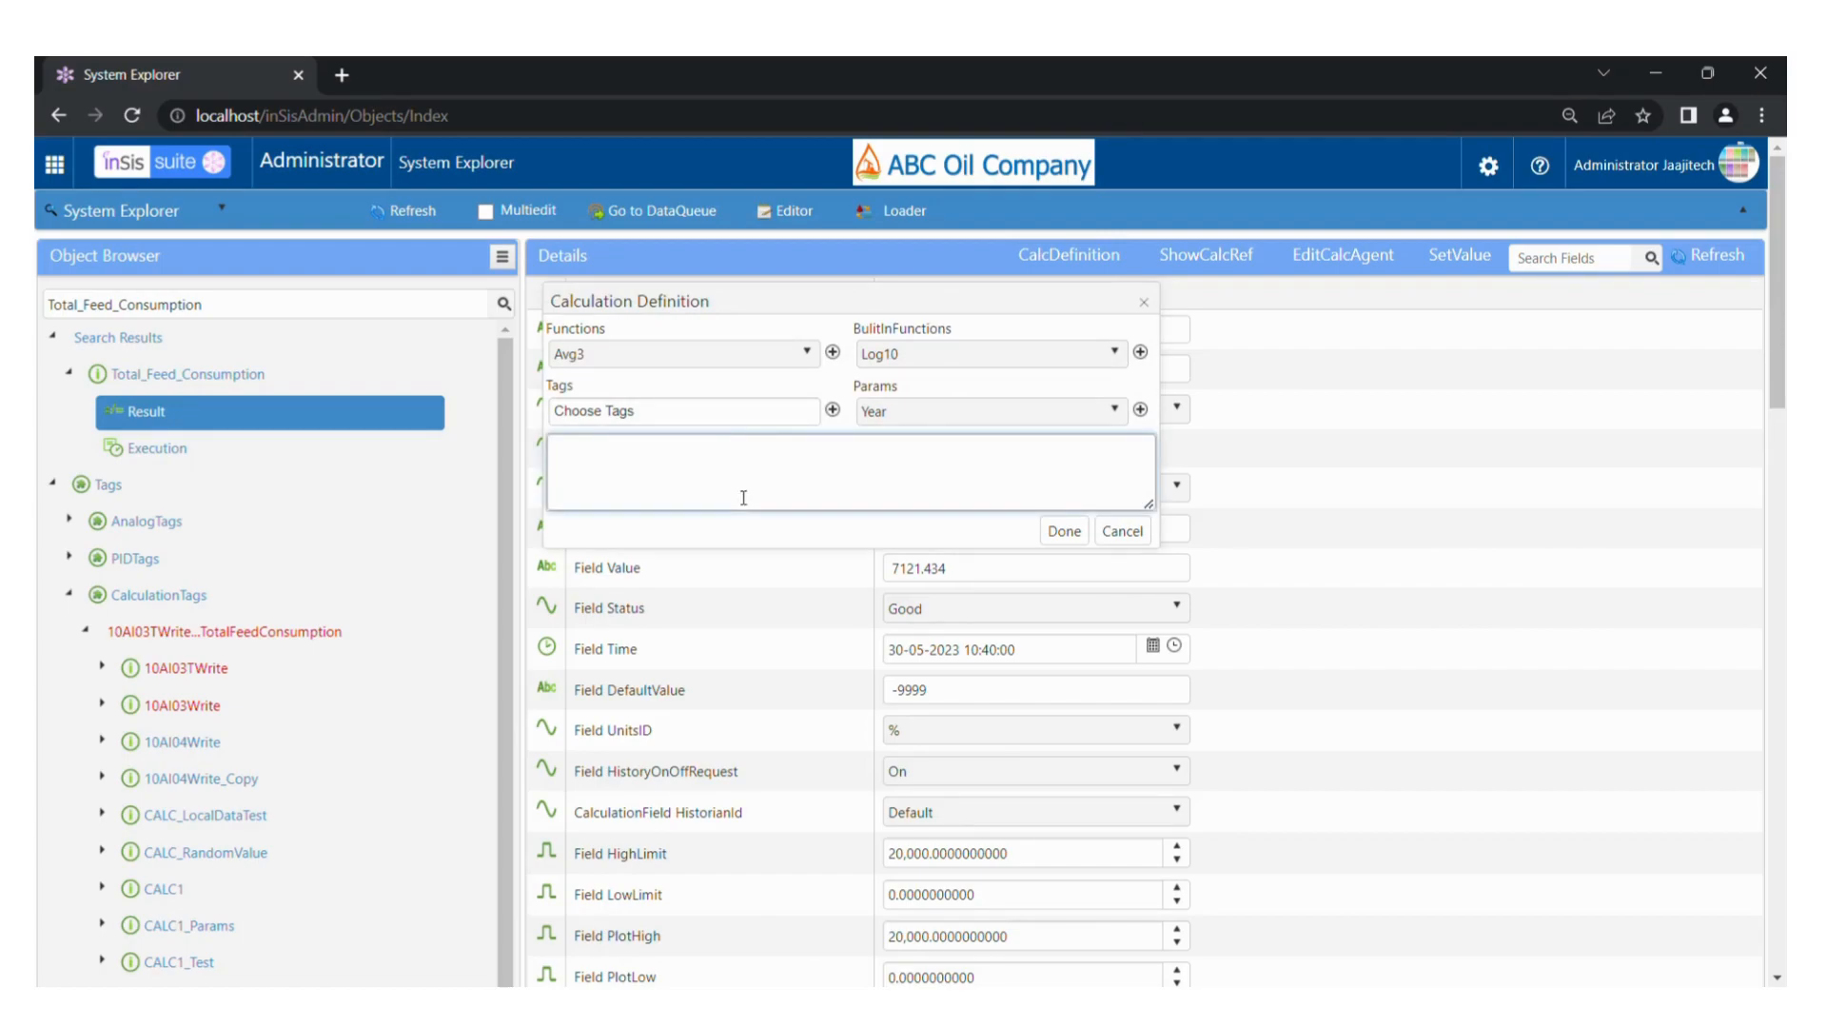
# Examine the functions, built-in functions, tags and params available for building the calculation expression
pyautogui.click(716, 367)
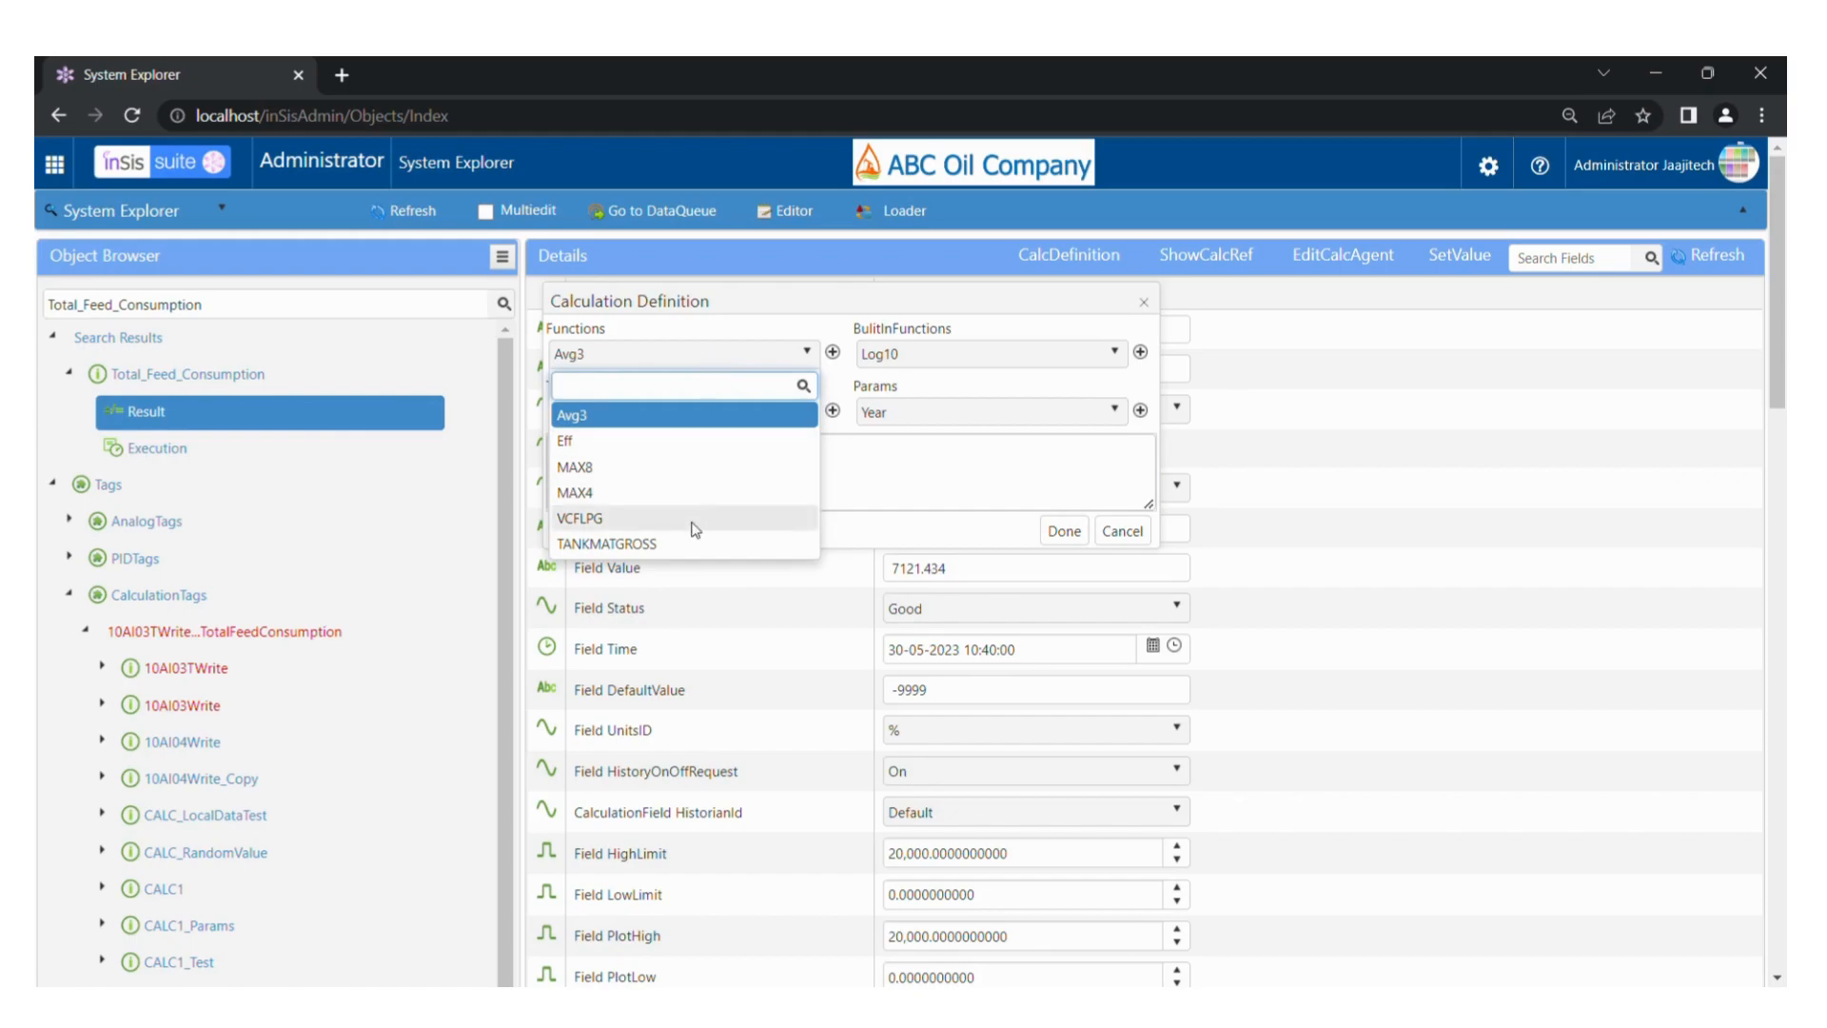
pyautogui.click(781, 359)
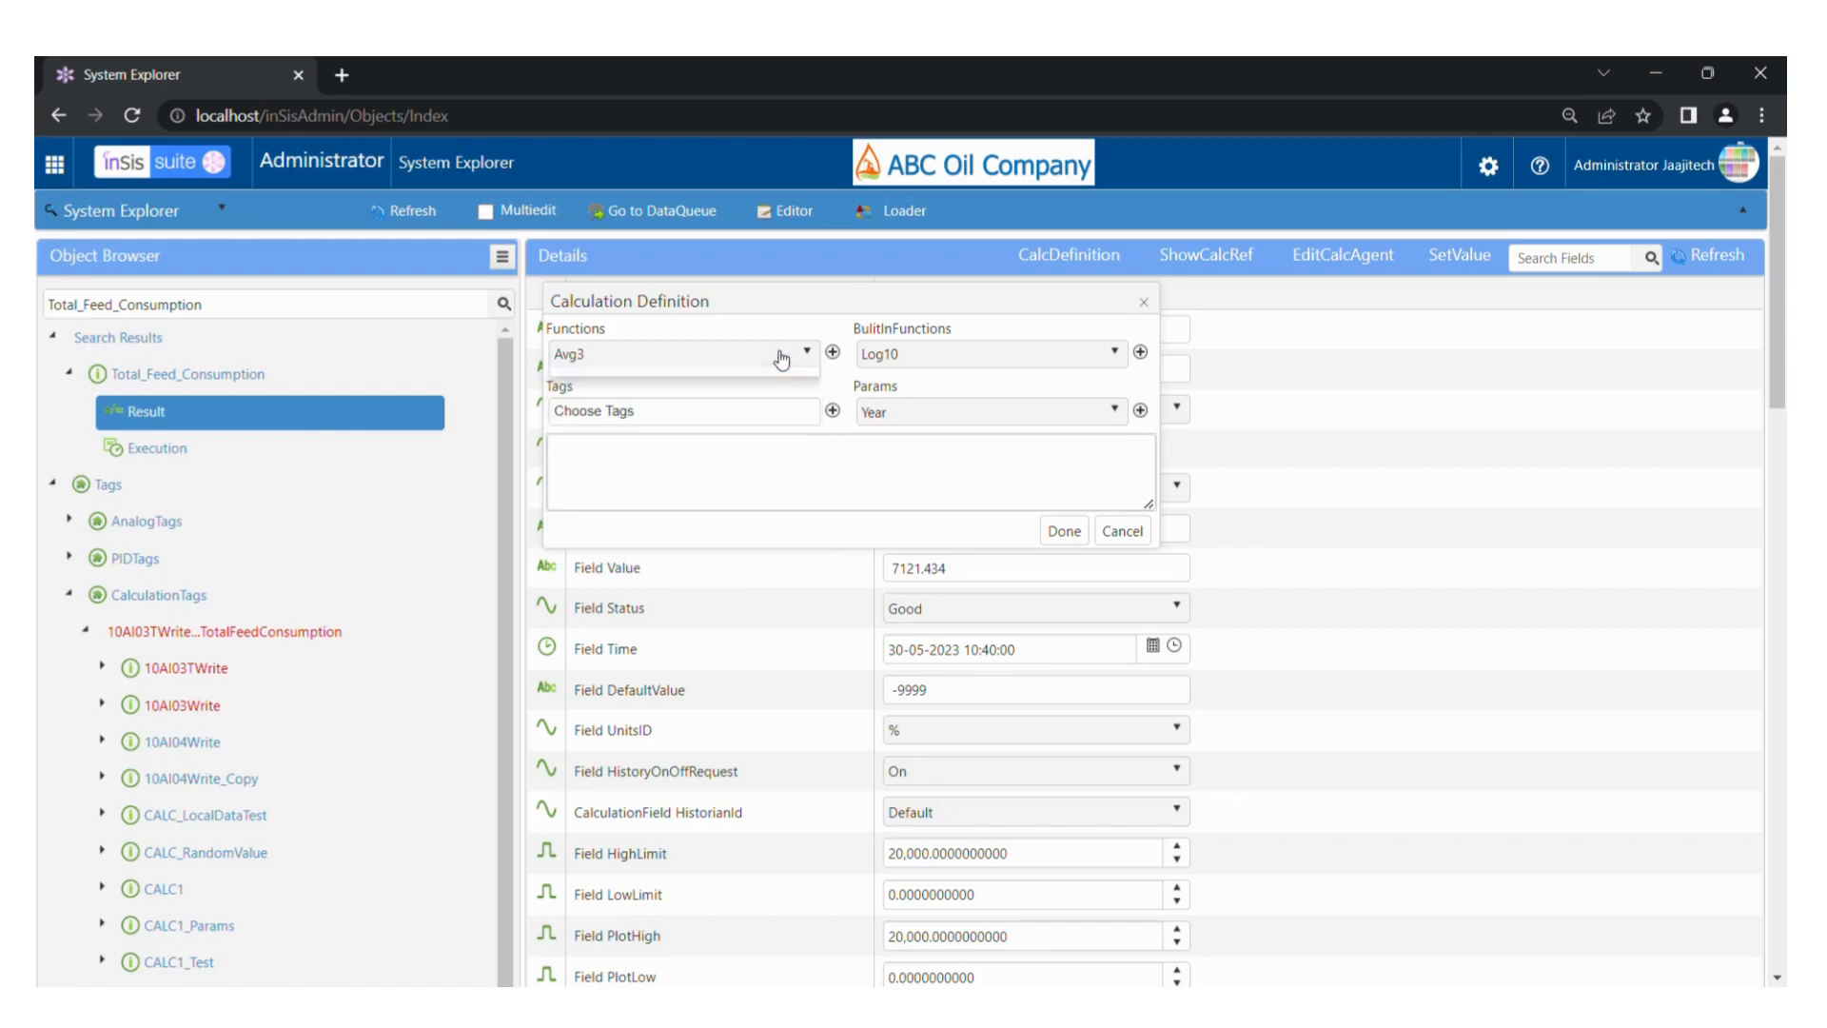
pyautogui.click(936, 358)
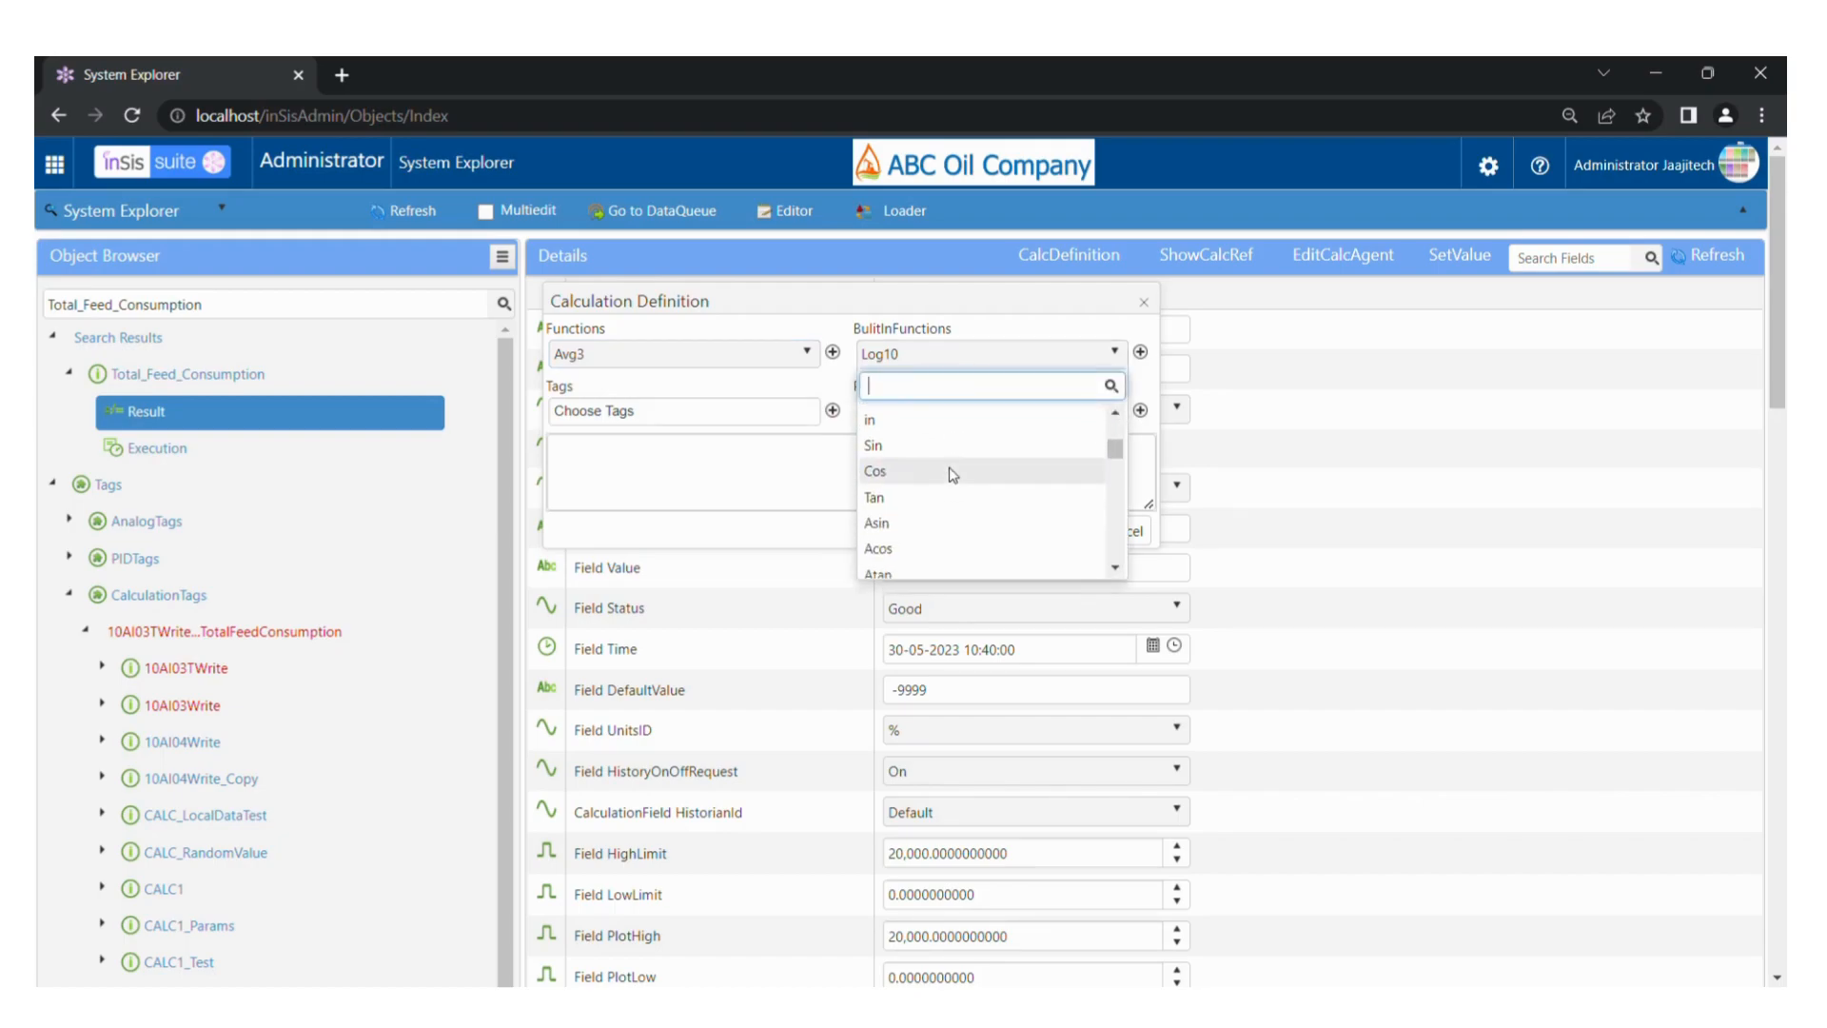
pyautogui.scroll(-3, 952, 448)
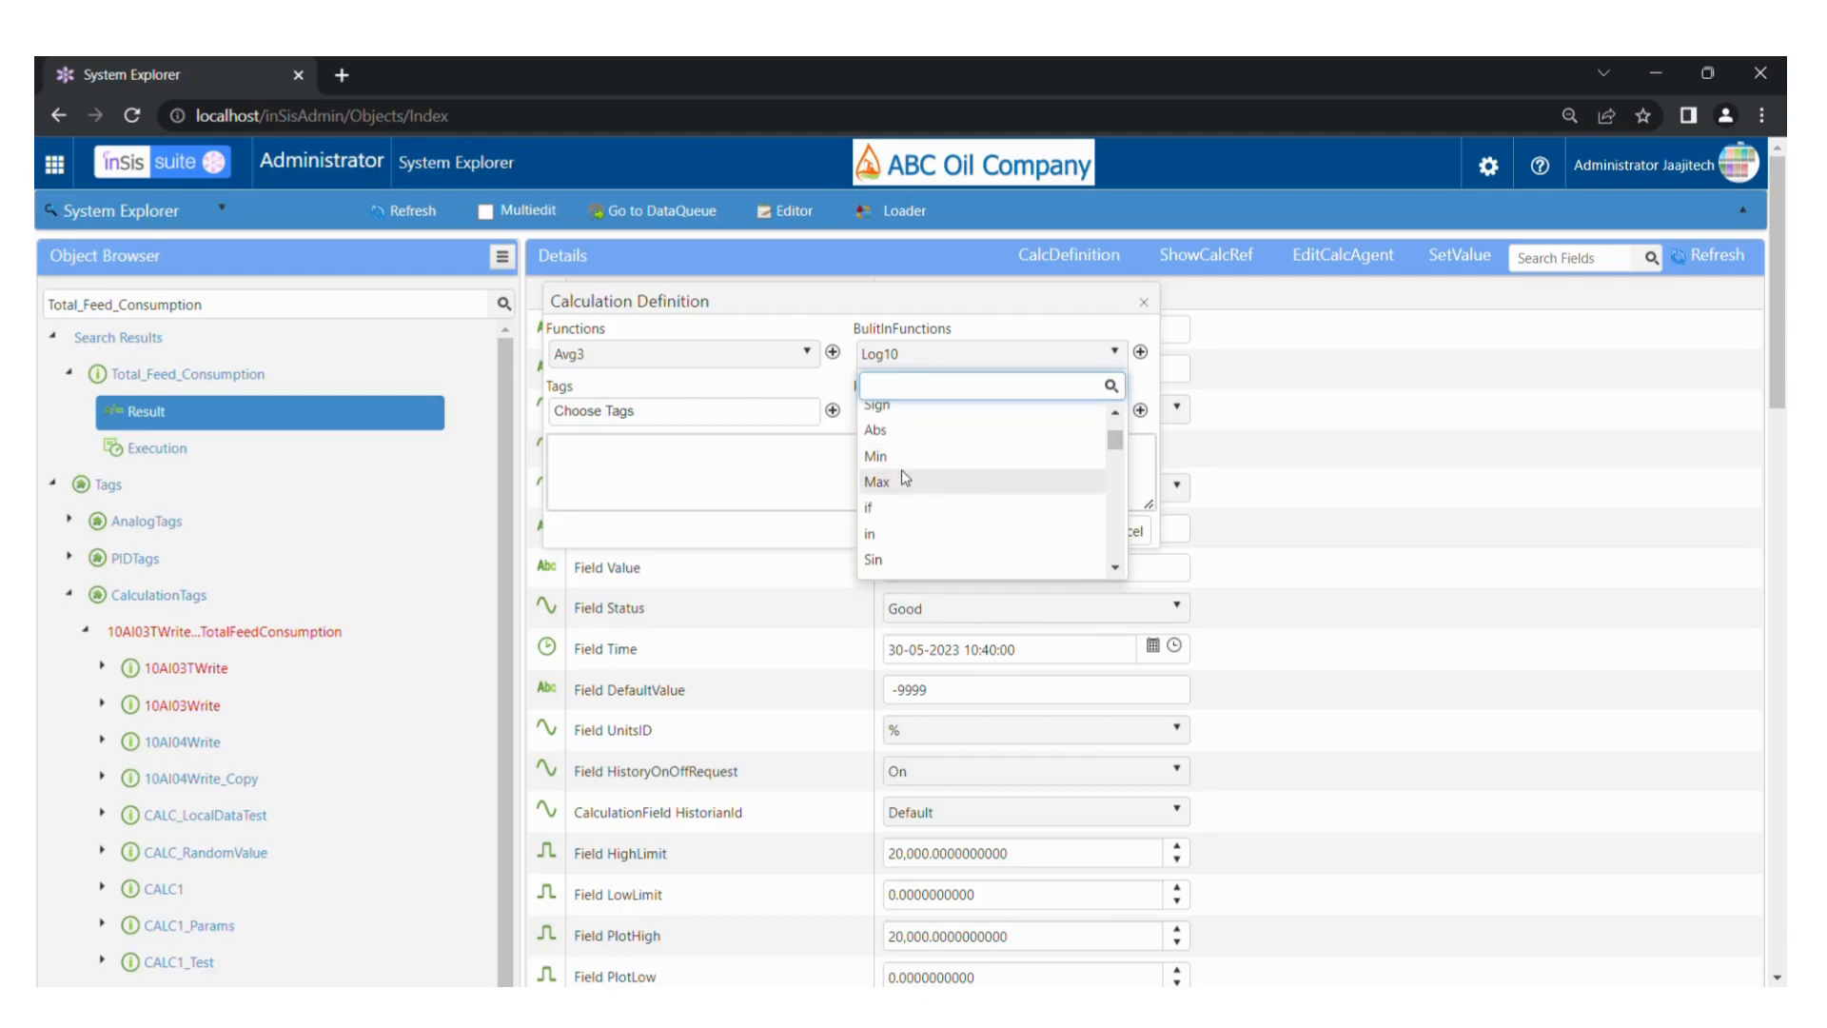
pyautogui.click(751, 493)
pyautogui.click(739, 419)
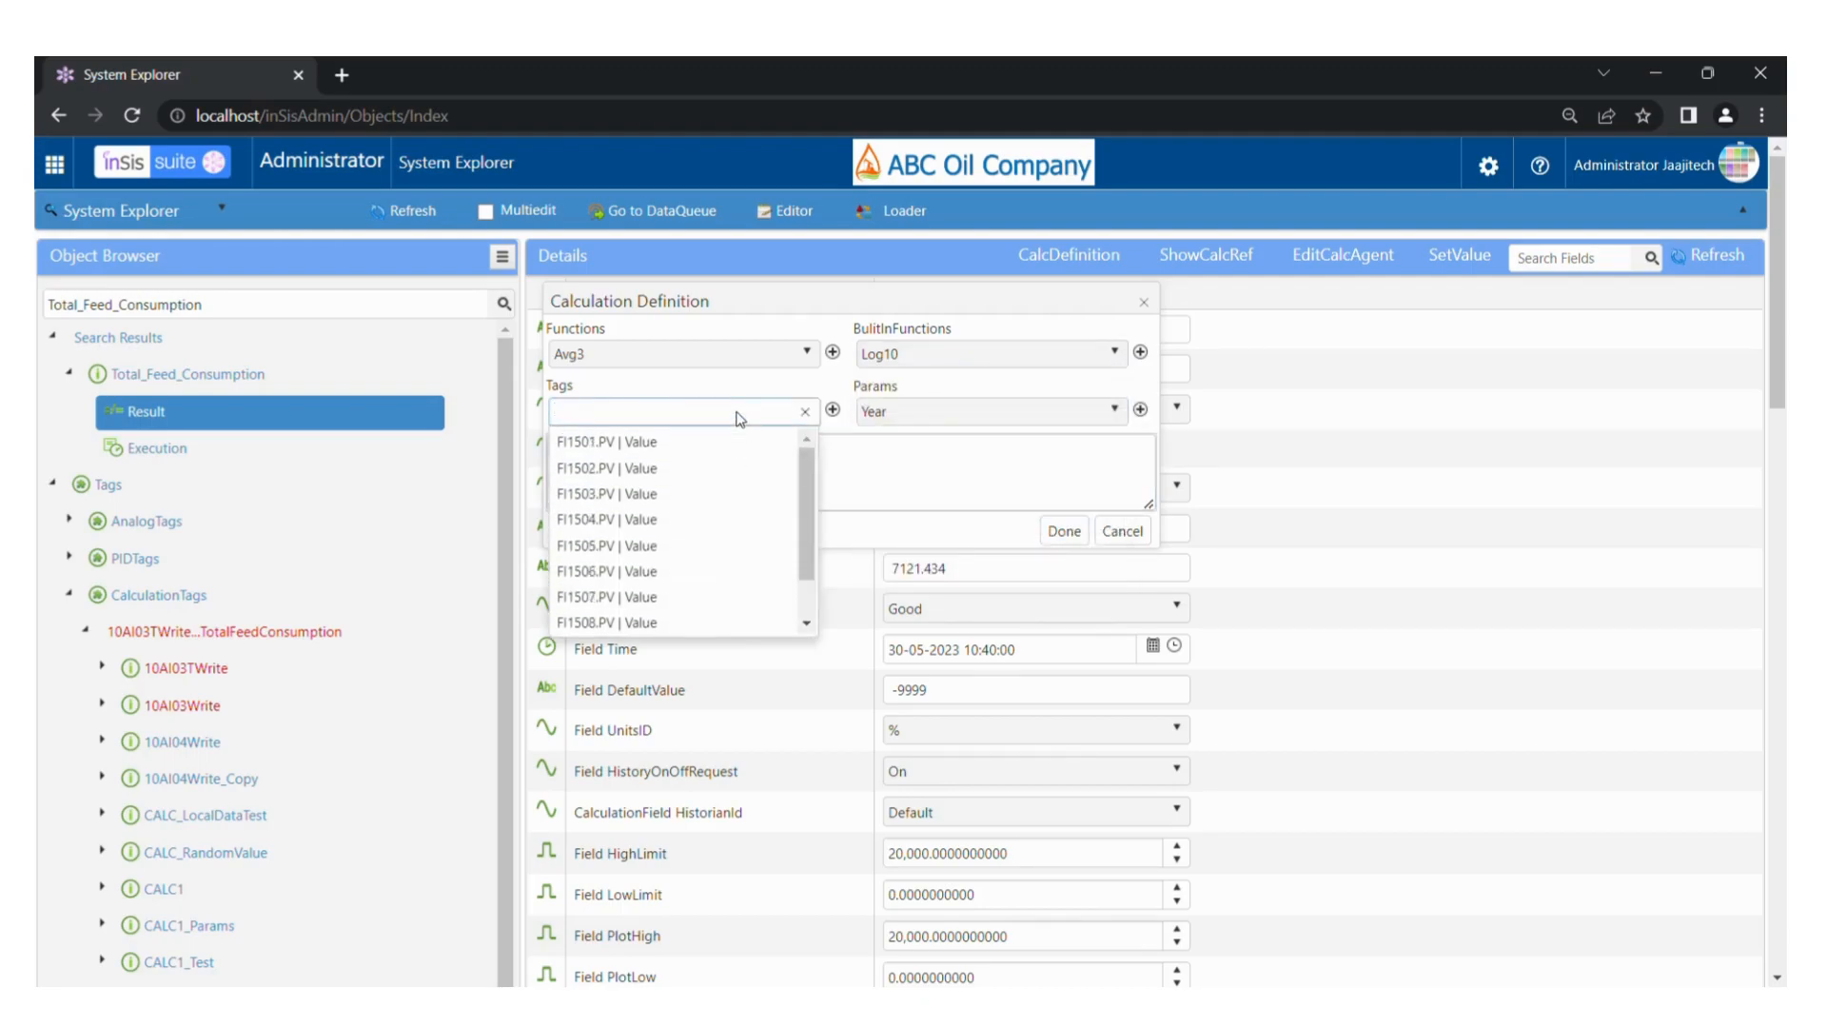
pyautogui.click(866, 438)
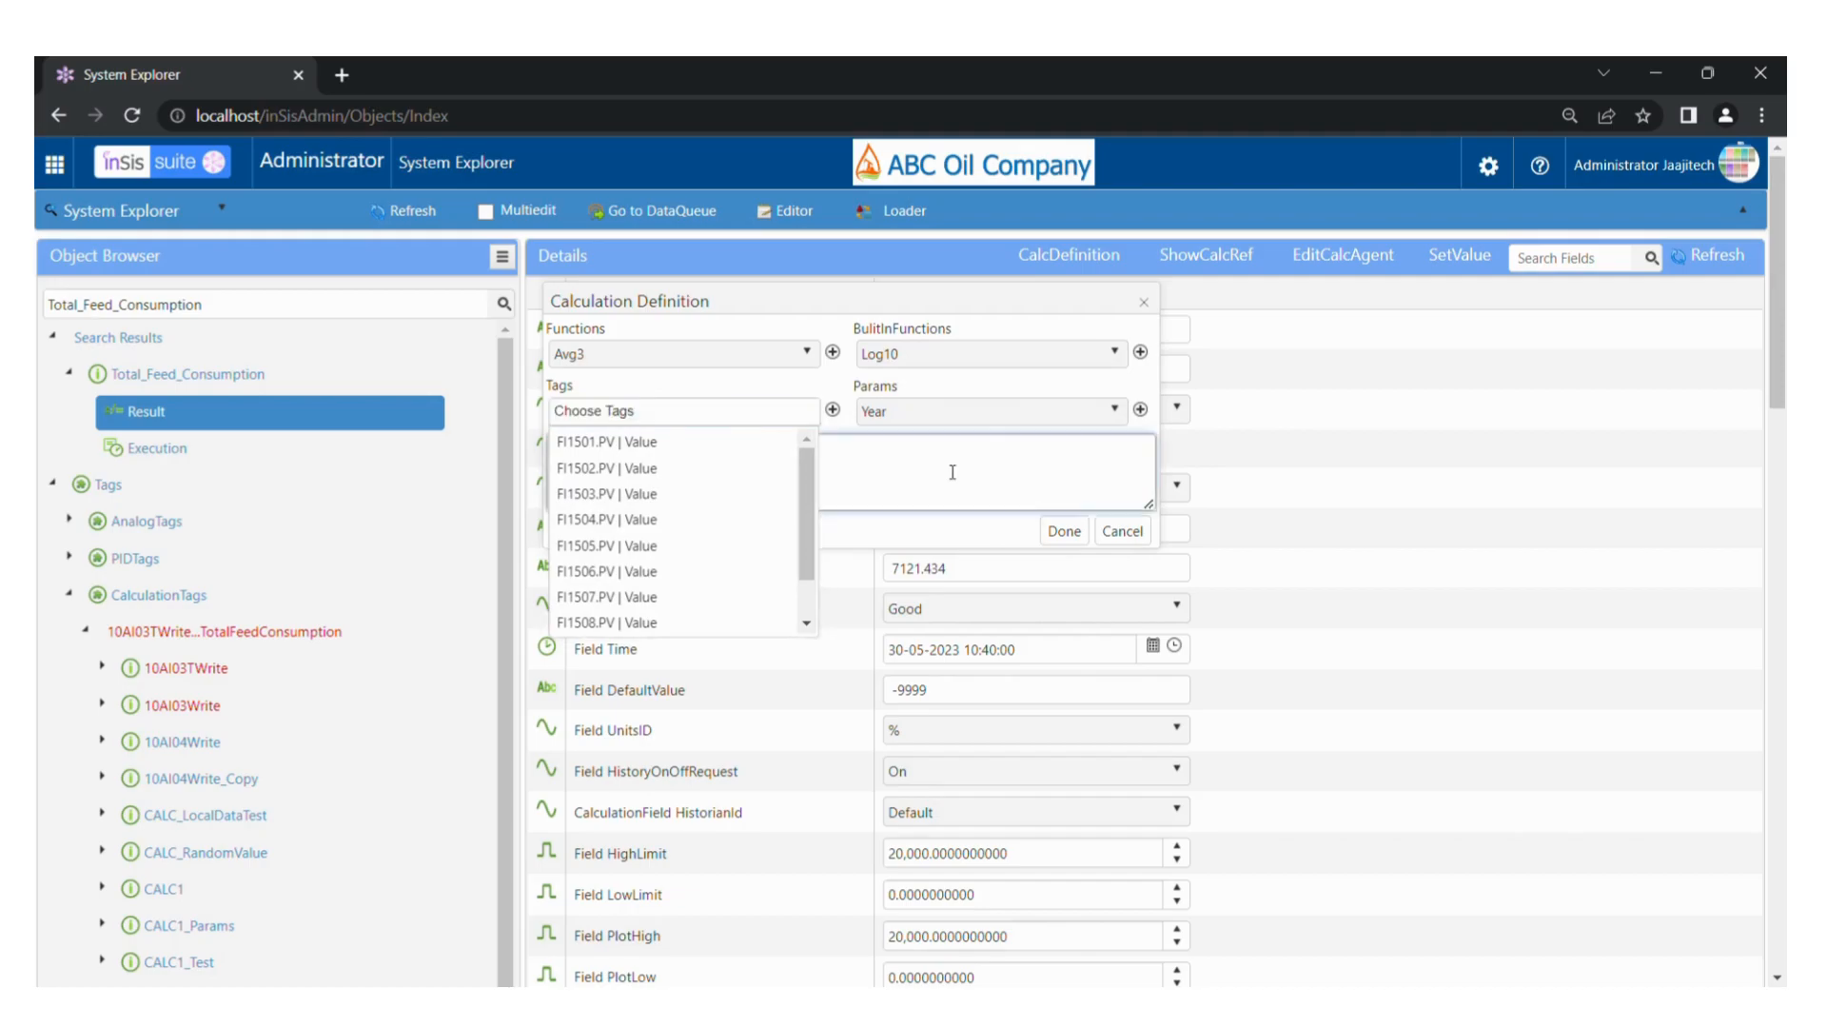
pyautogui.click(1010, 412)
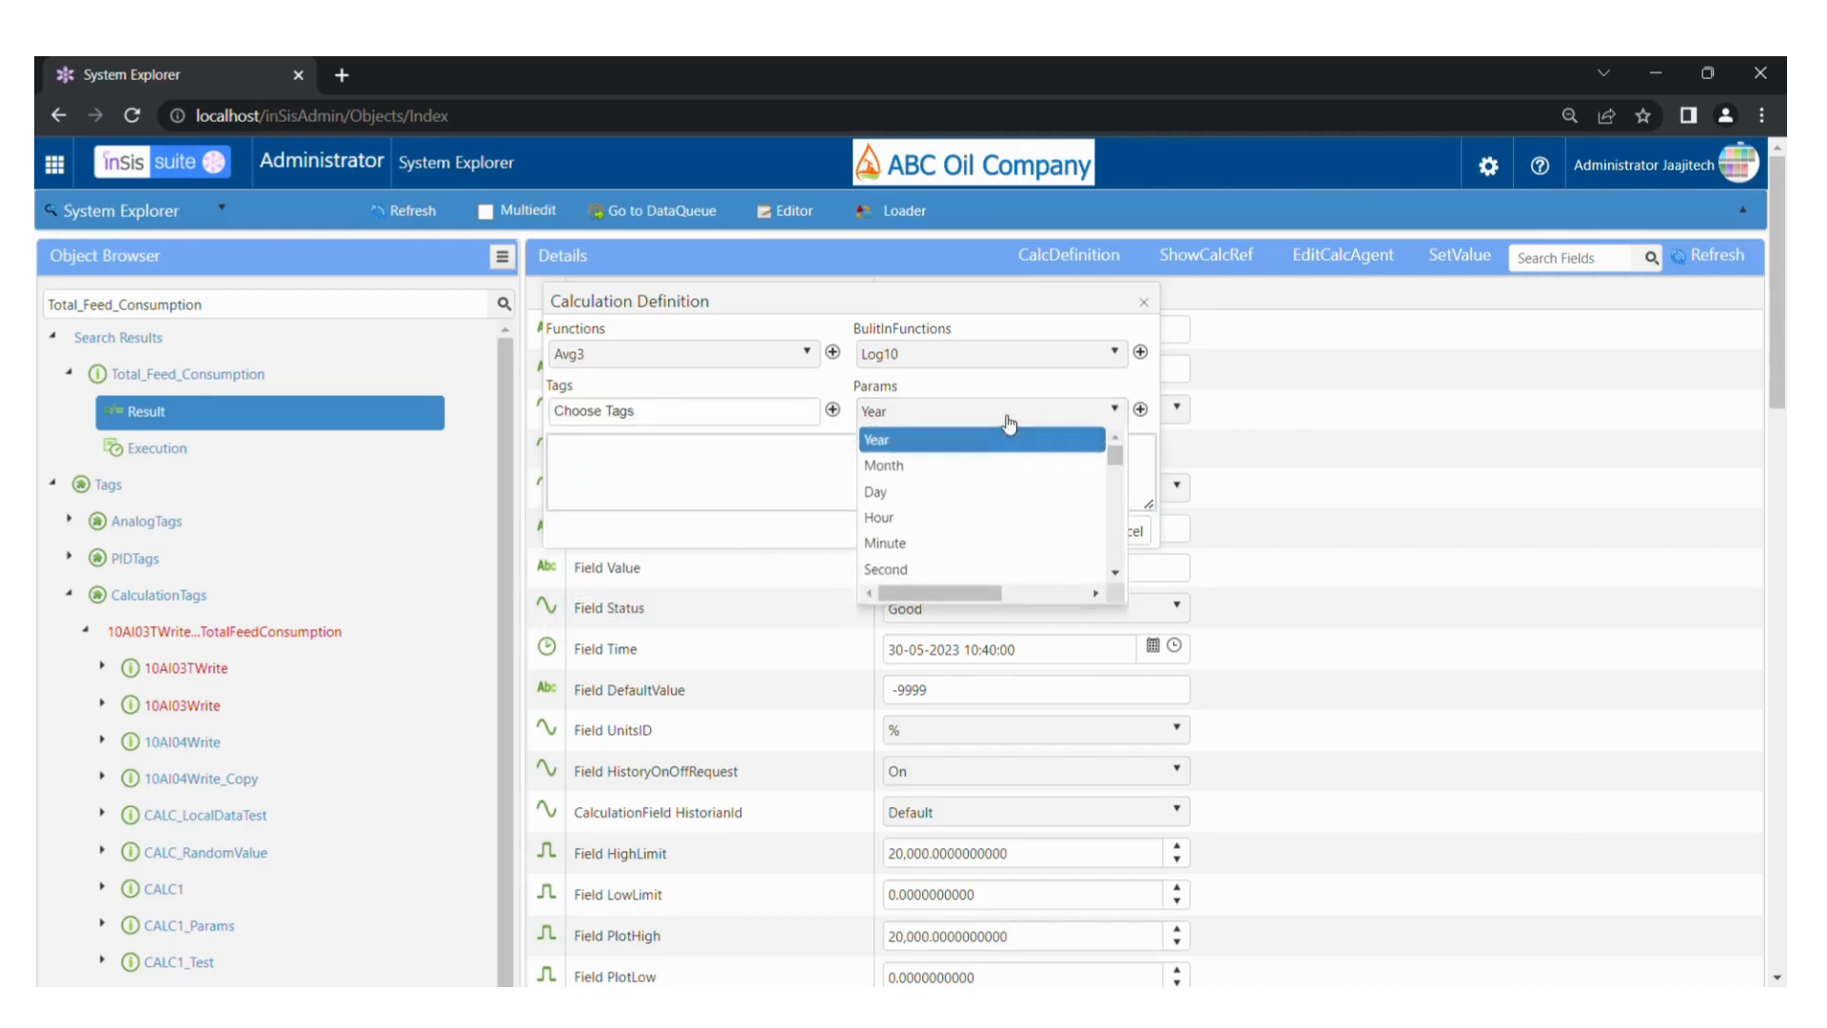
# Enter A=[FI1501.PV.Value]; as the first expression line, inserting FI1501.PV | Value from the available tags
pyautogui.click(780, 487)
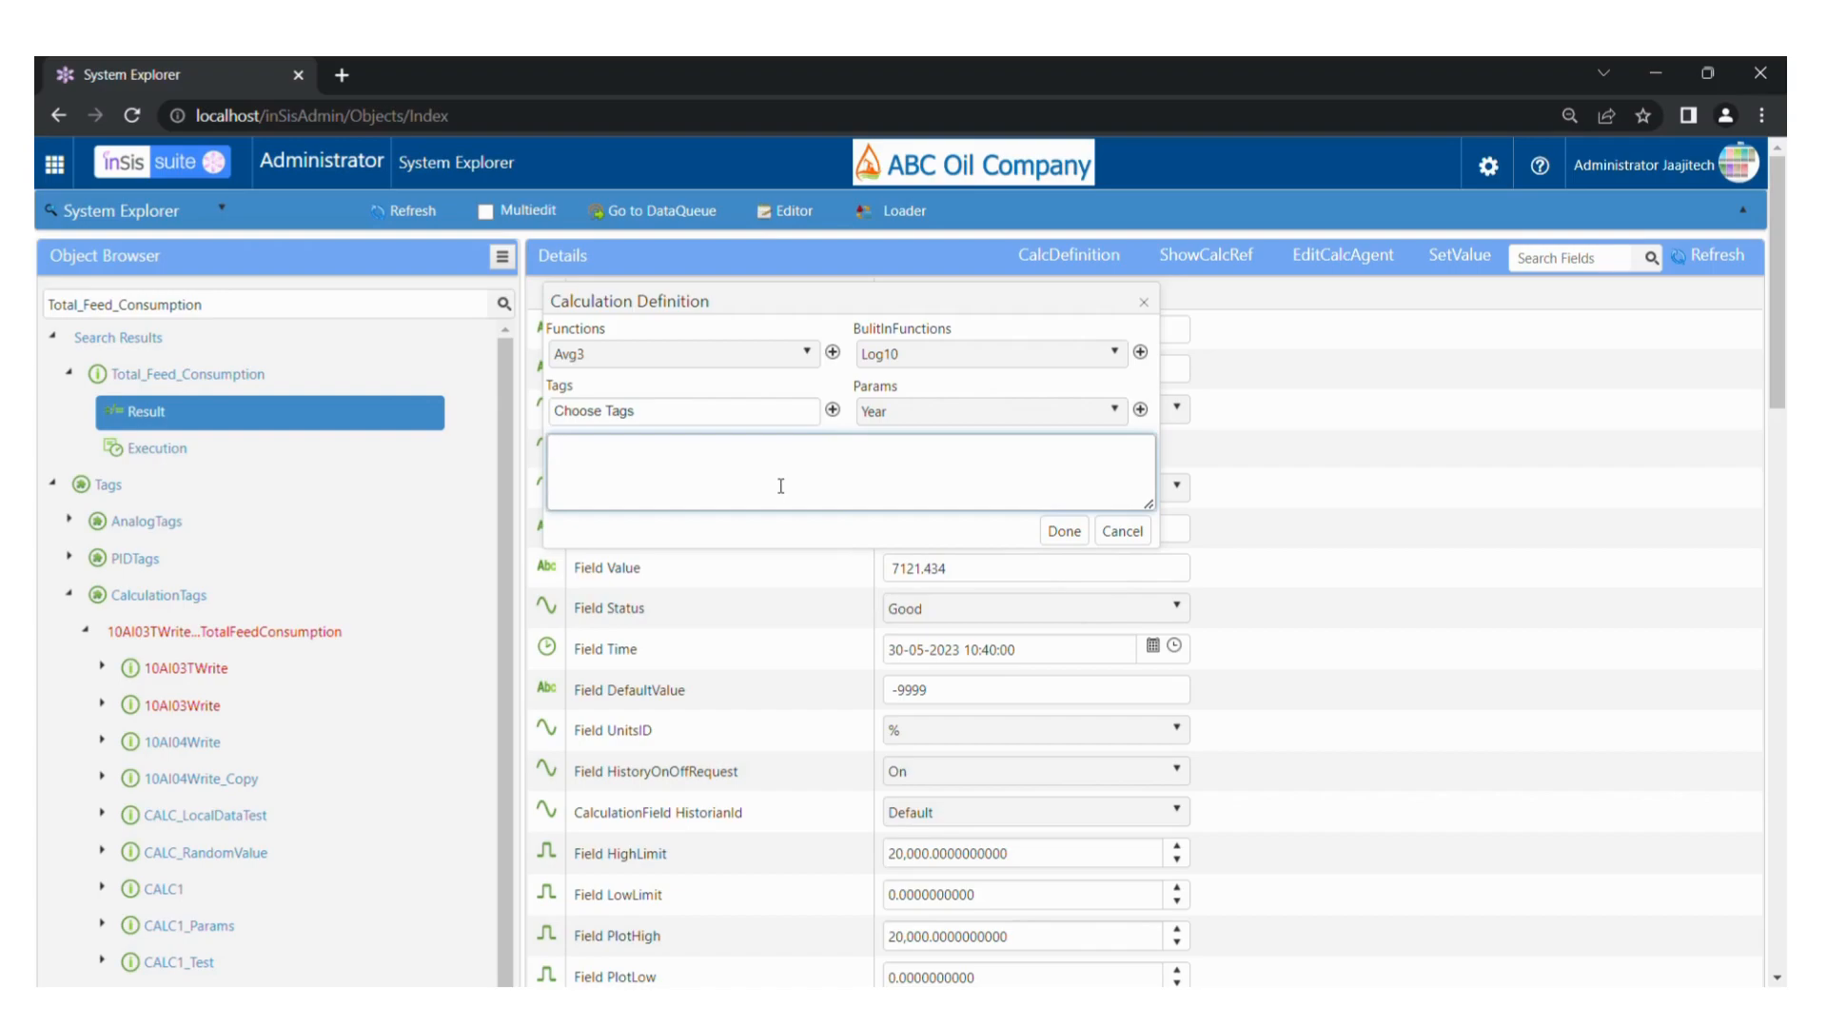
pyautogui.write('A=')
pyautogui.click(748, 415)
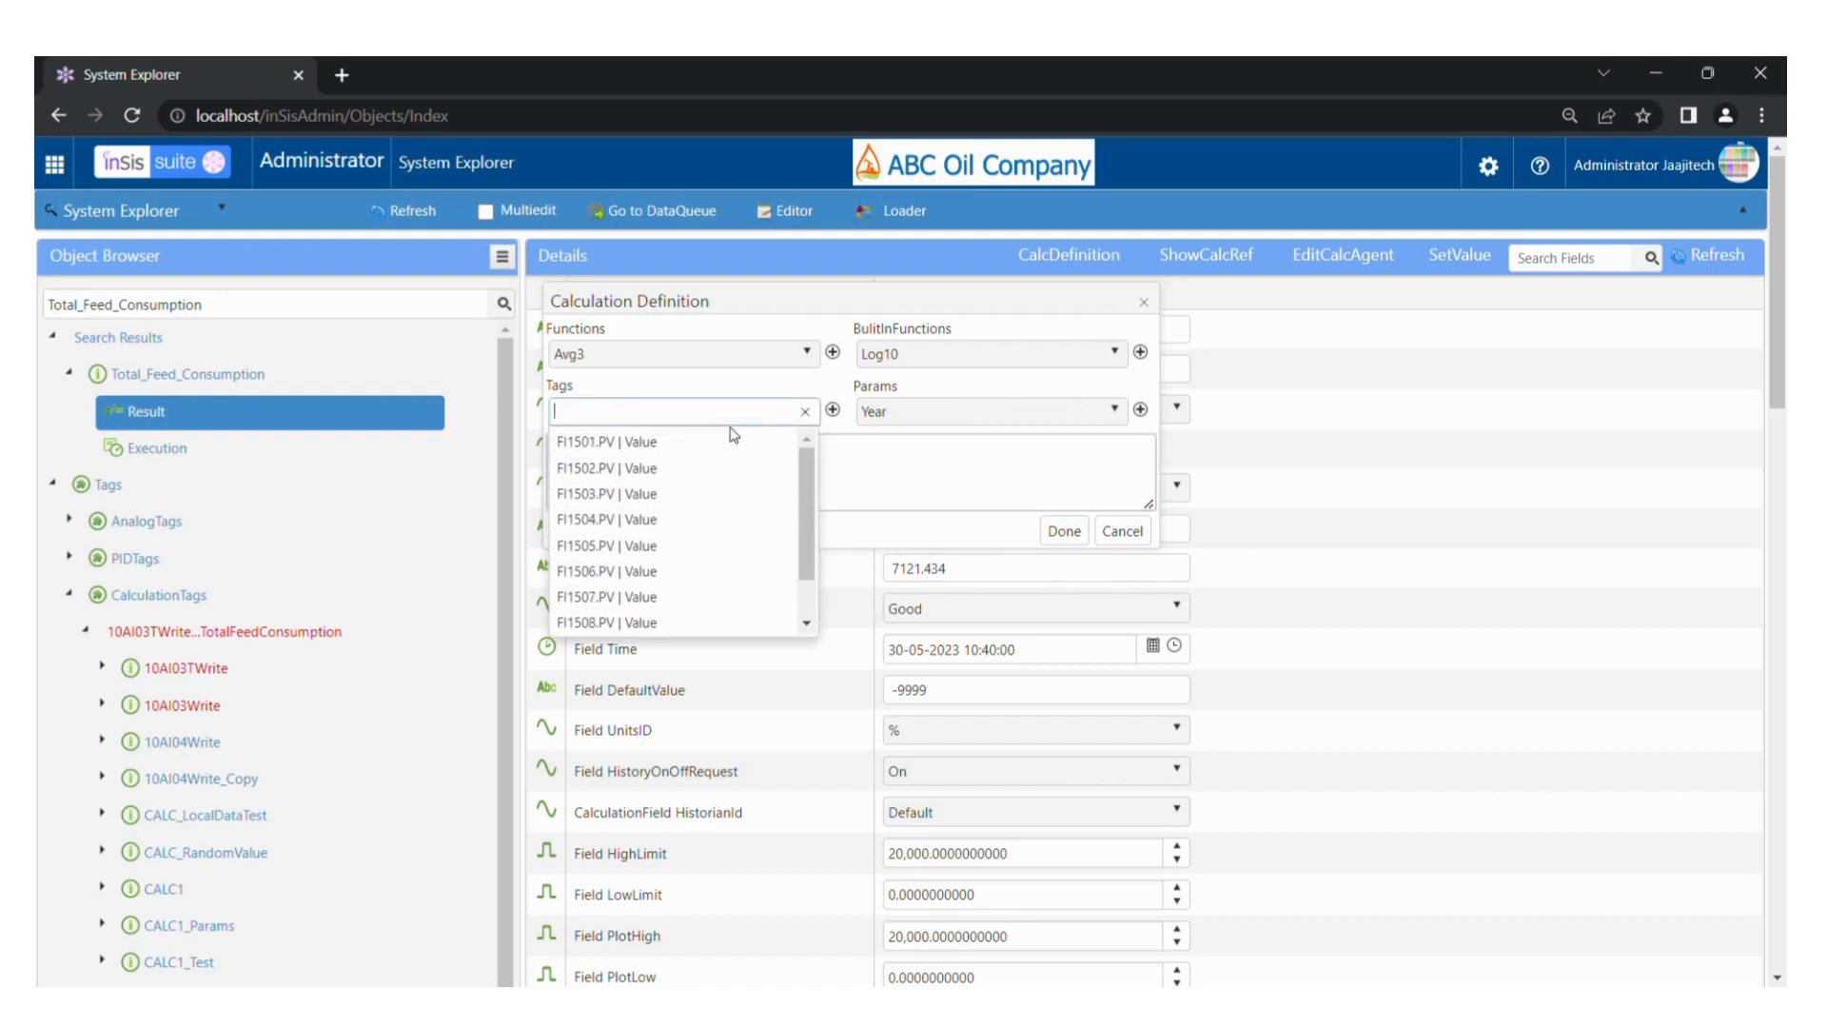
pyautogui.click(681, 449)
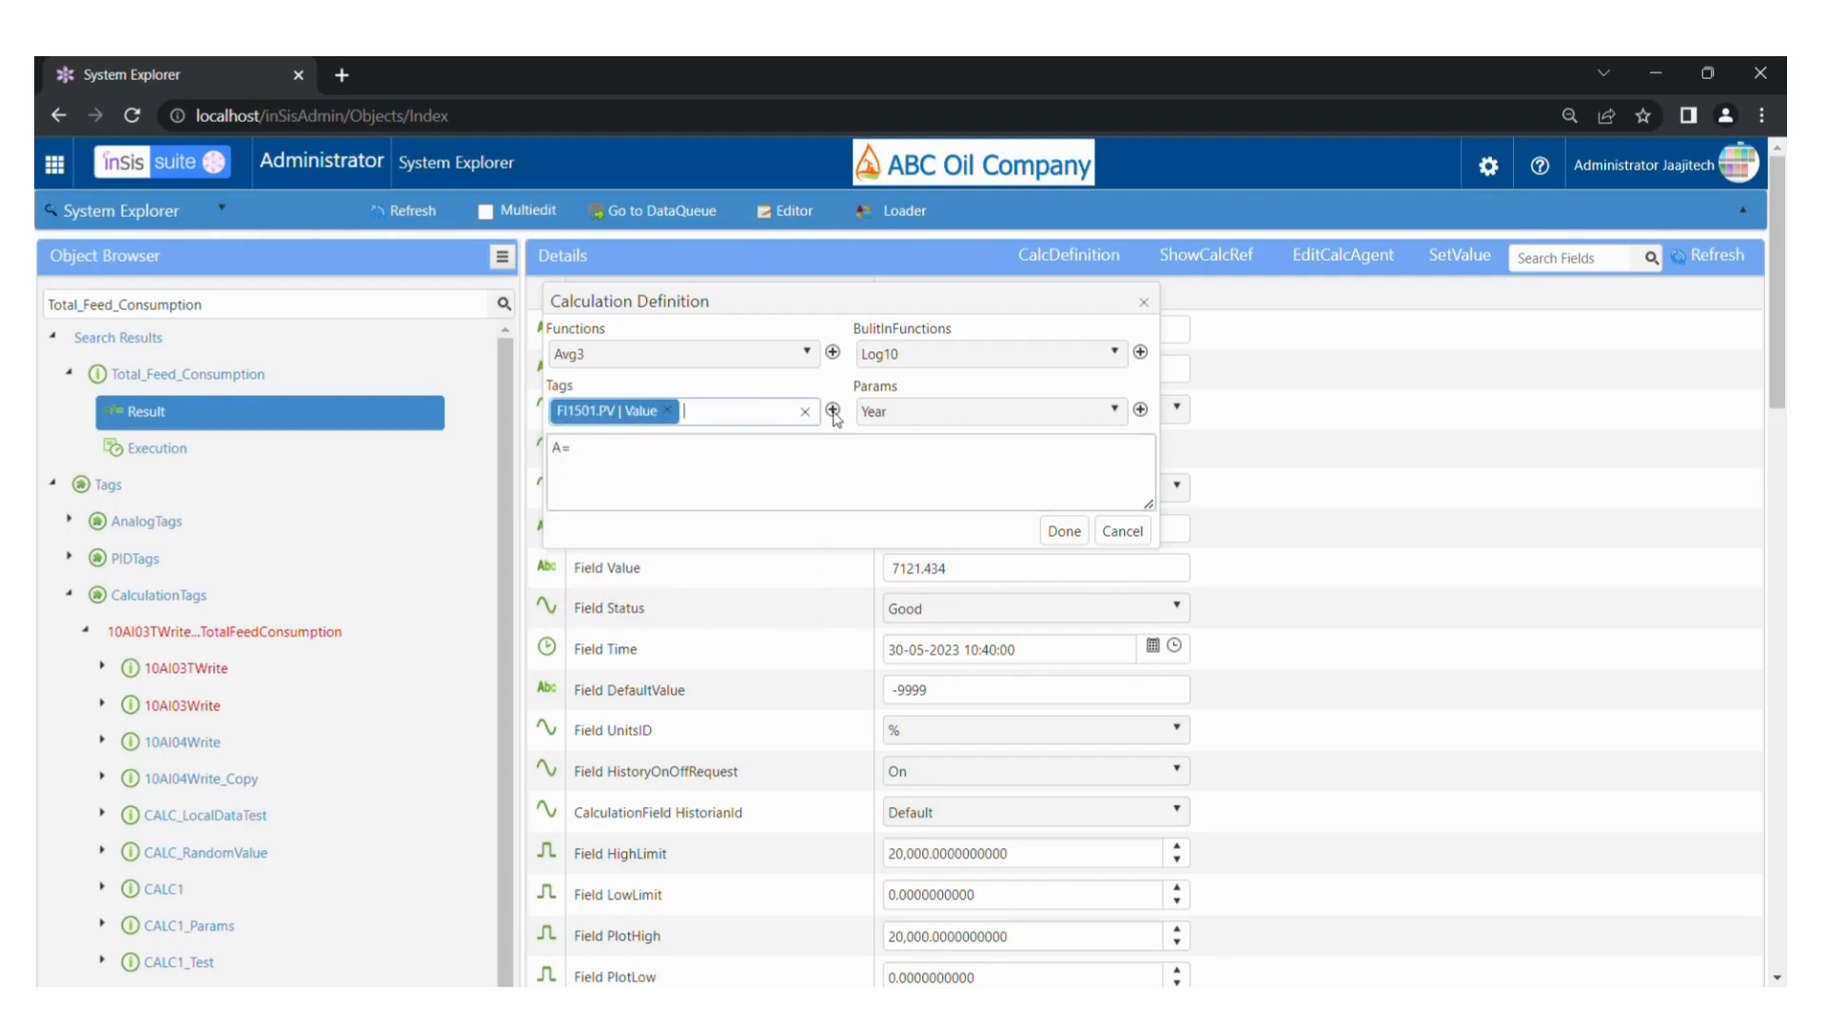
pyautogui.click(834, 411)
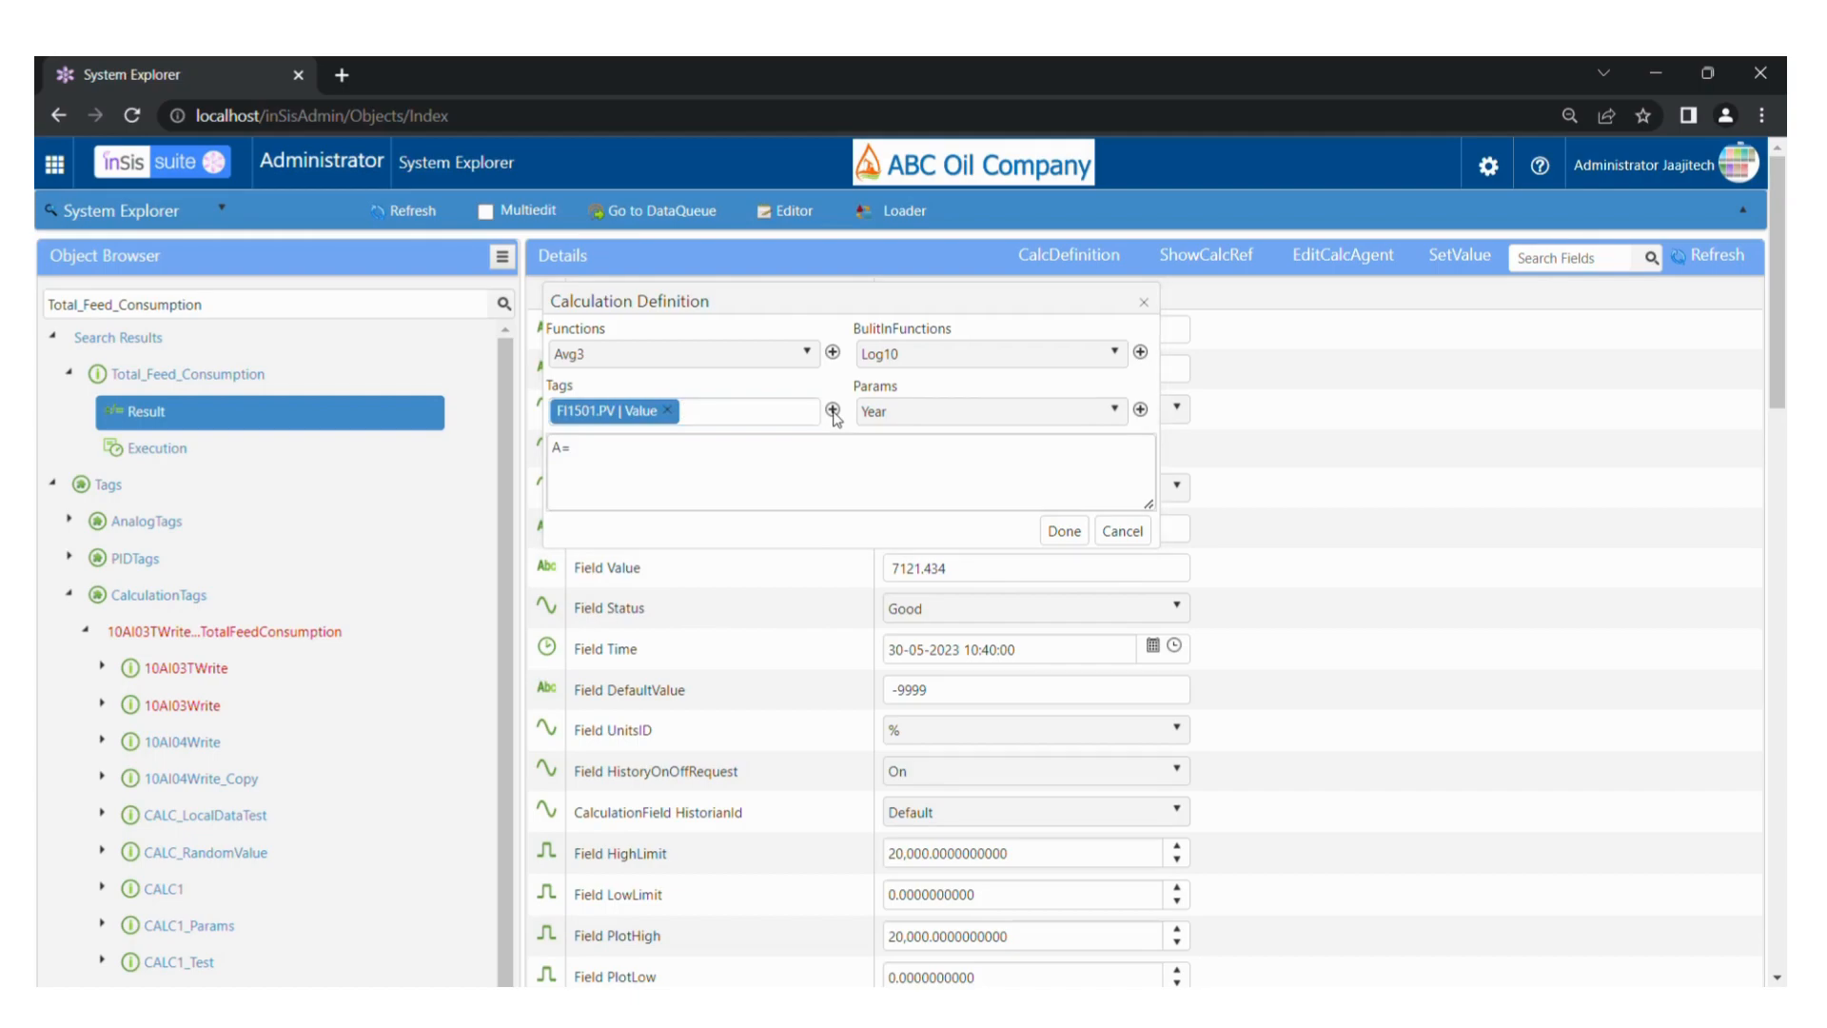
pyautogui.click(816, 459)
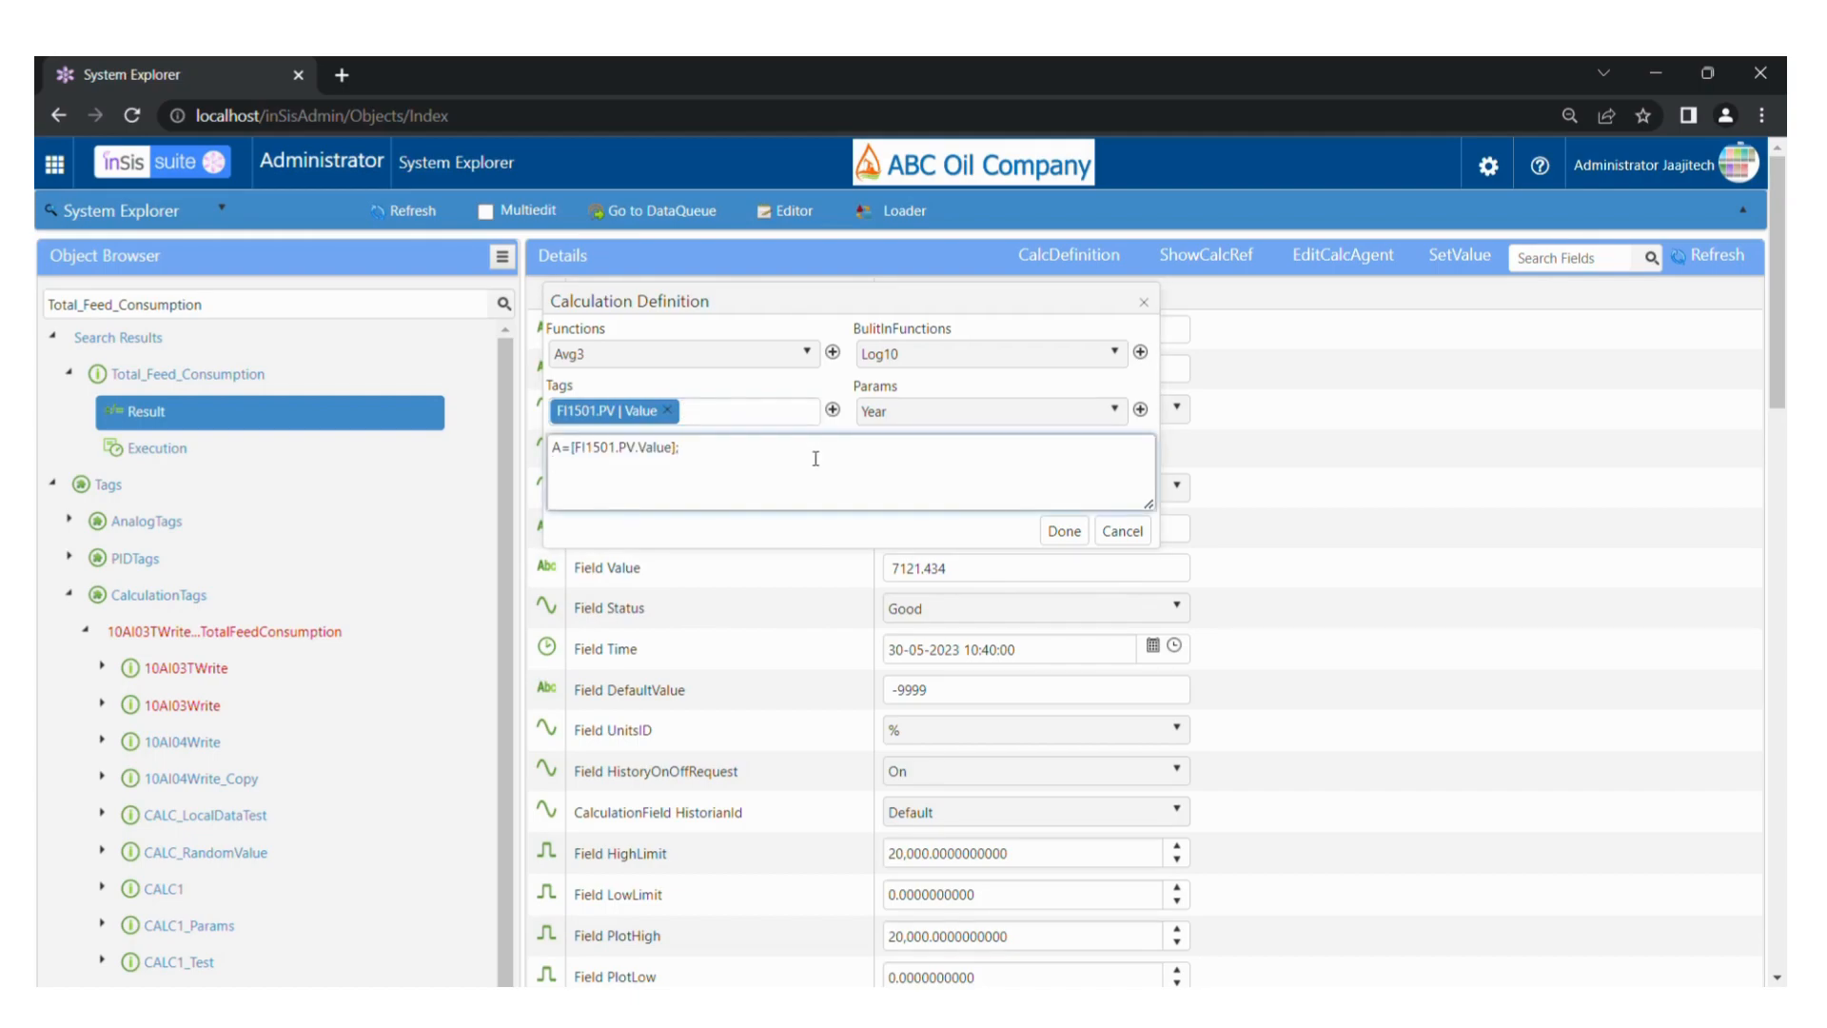
# Start a second expression line with B= and insert the FI1502.PV | Value tag in place of the previous tag selection
pyautogui.write('B=')
pyautogui.click(669, 410)
pyautogui.click(674, 417)
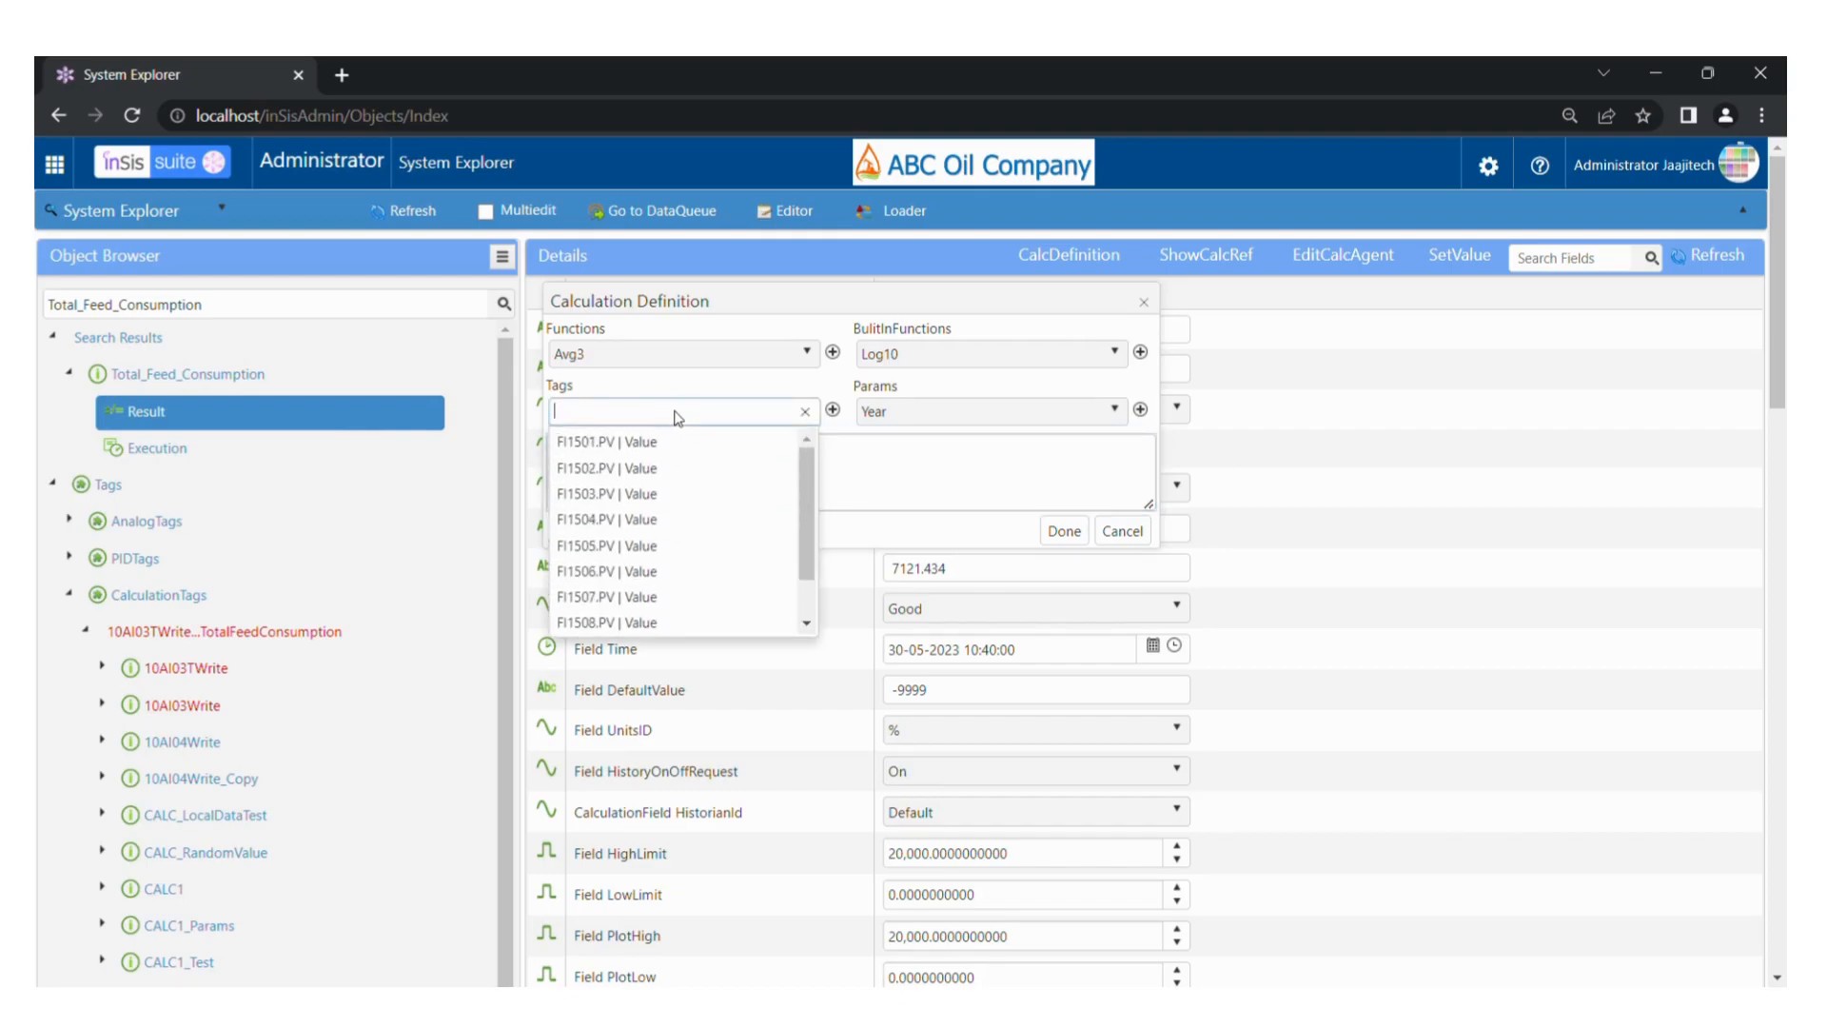
pyautogui.click(678, 476)
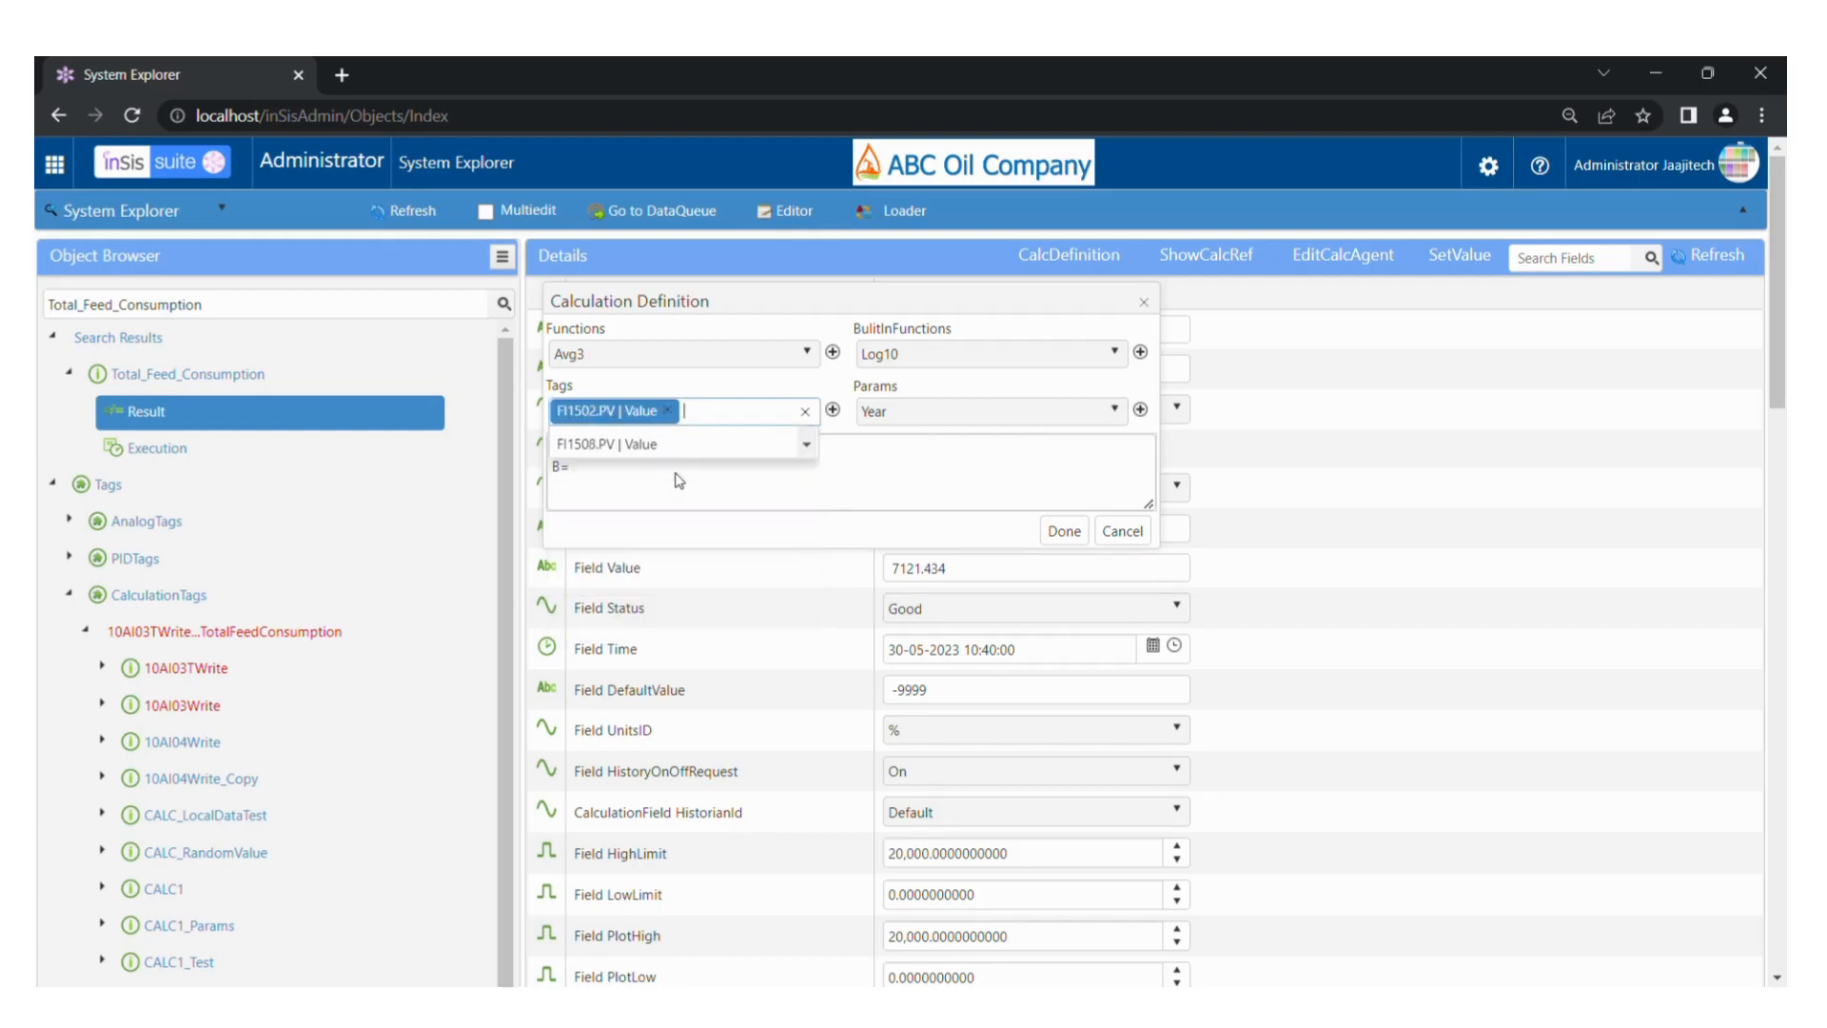
pyautogui.click(834, 410)
# End the B line with a semicolon, add Res=A+B; as the last line, and save the calculation definition
pyautogui.click(754, 478)
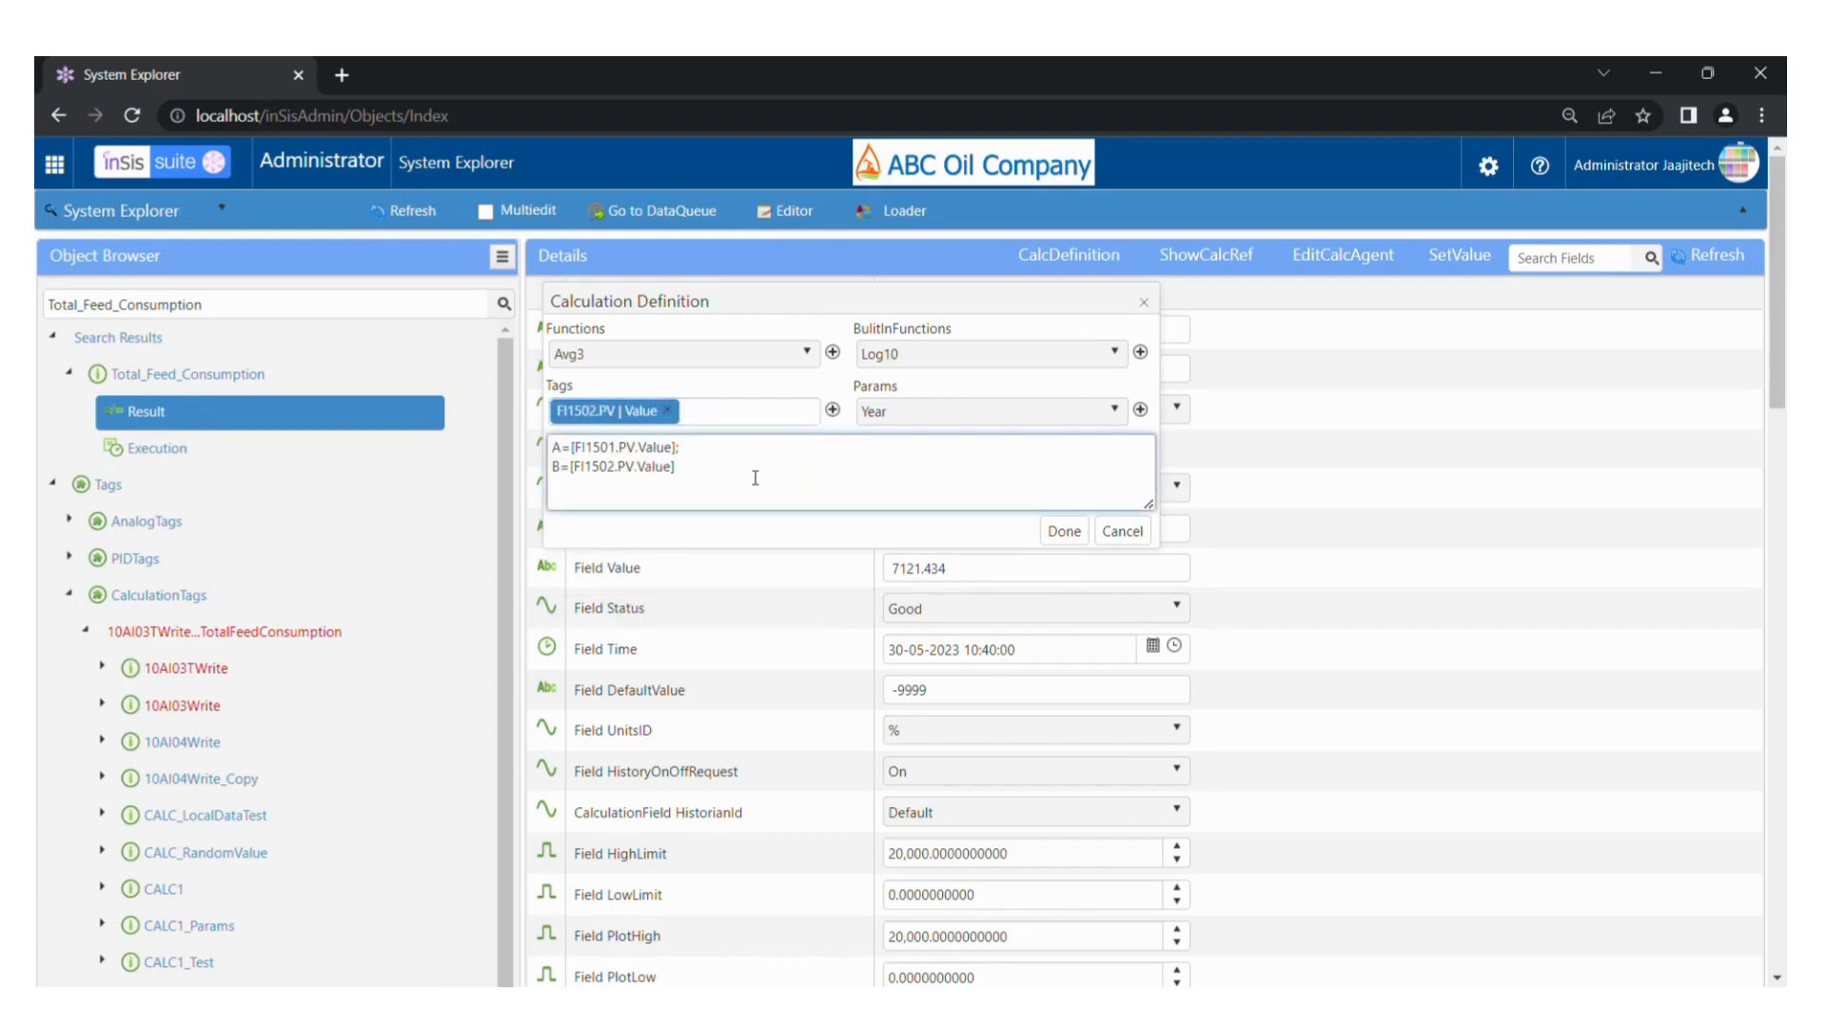
pyautogui.press('Return')
pyautogui.write('Res=A+B;')
pyautogui.click(1064, 531)
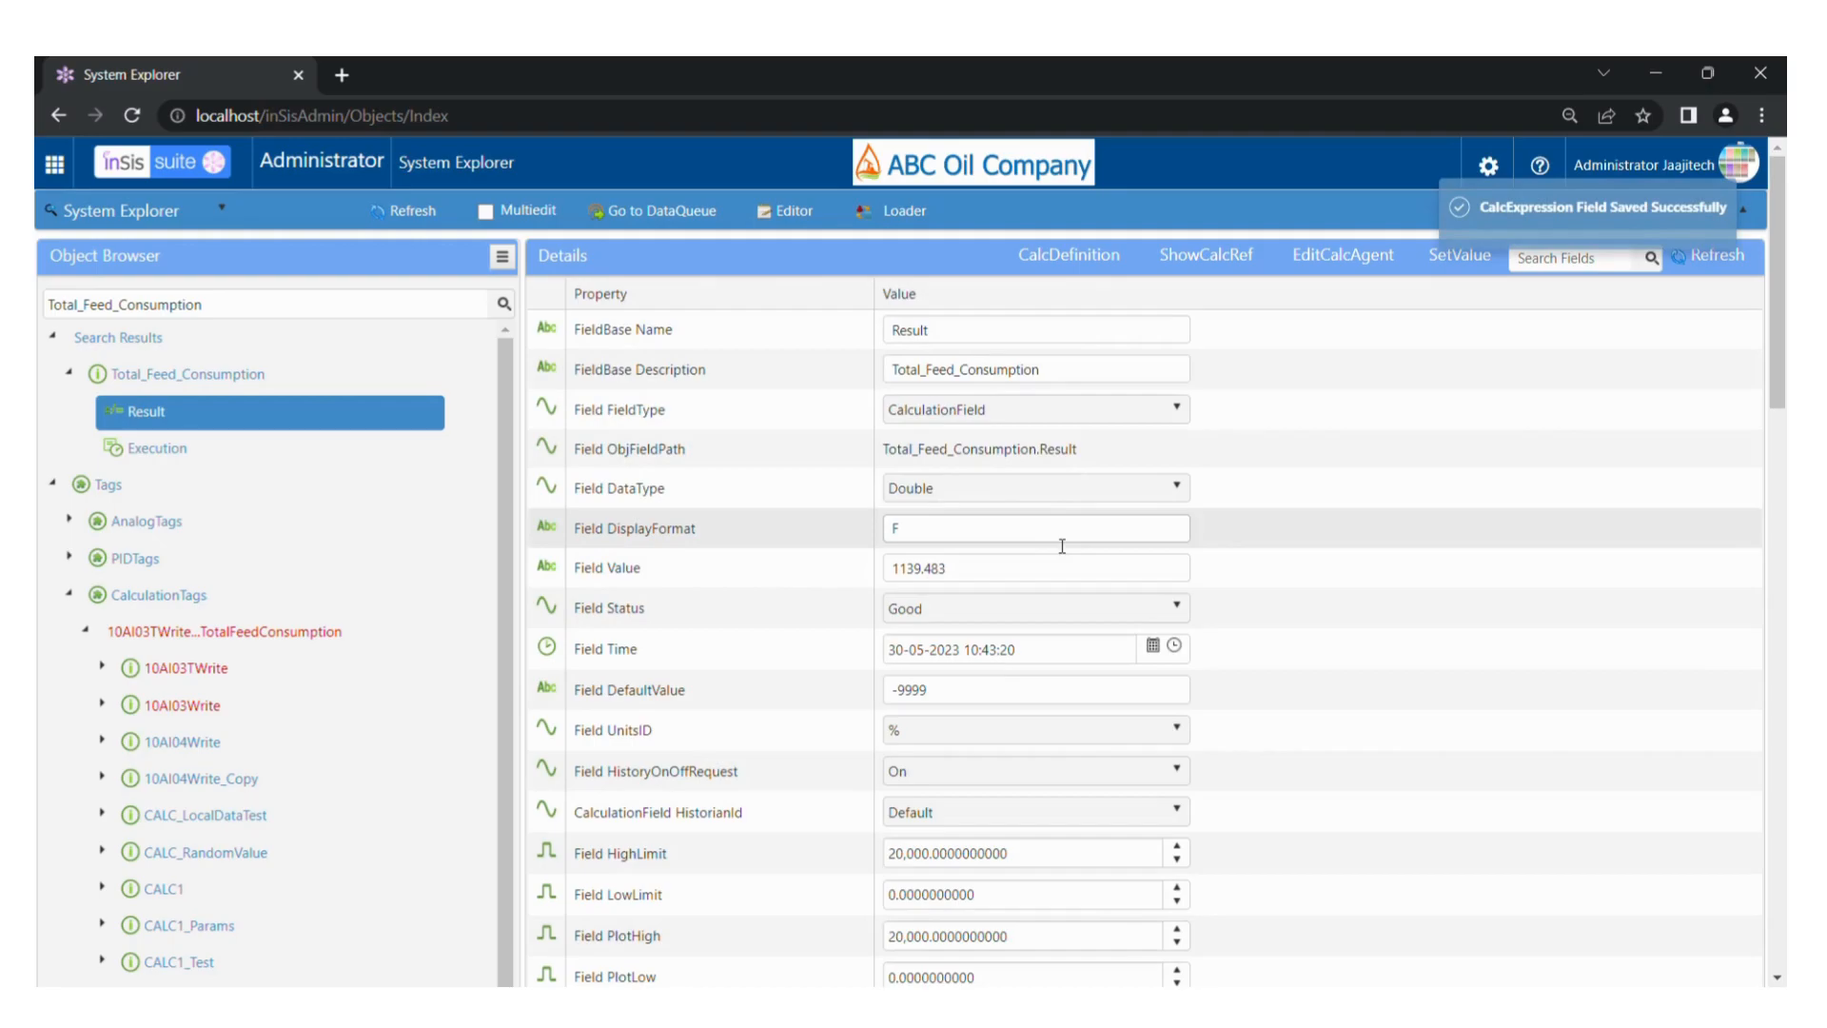
# Check the saved CalculationField Expression in the Result field's properties
pyautogui.scroll(-8, 1085, 400)
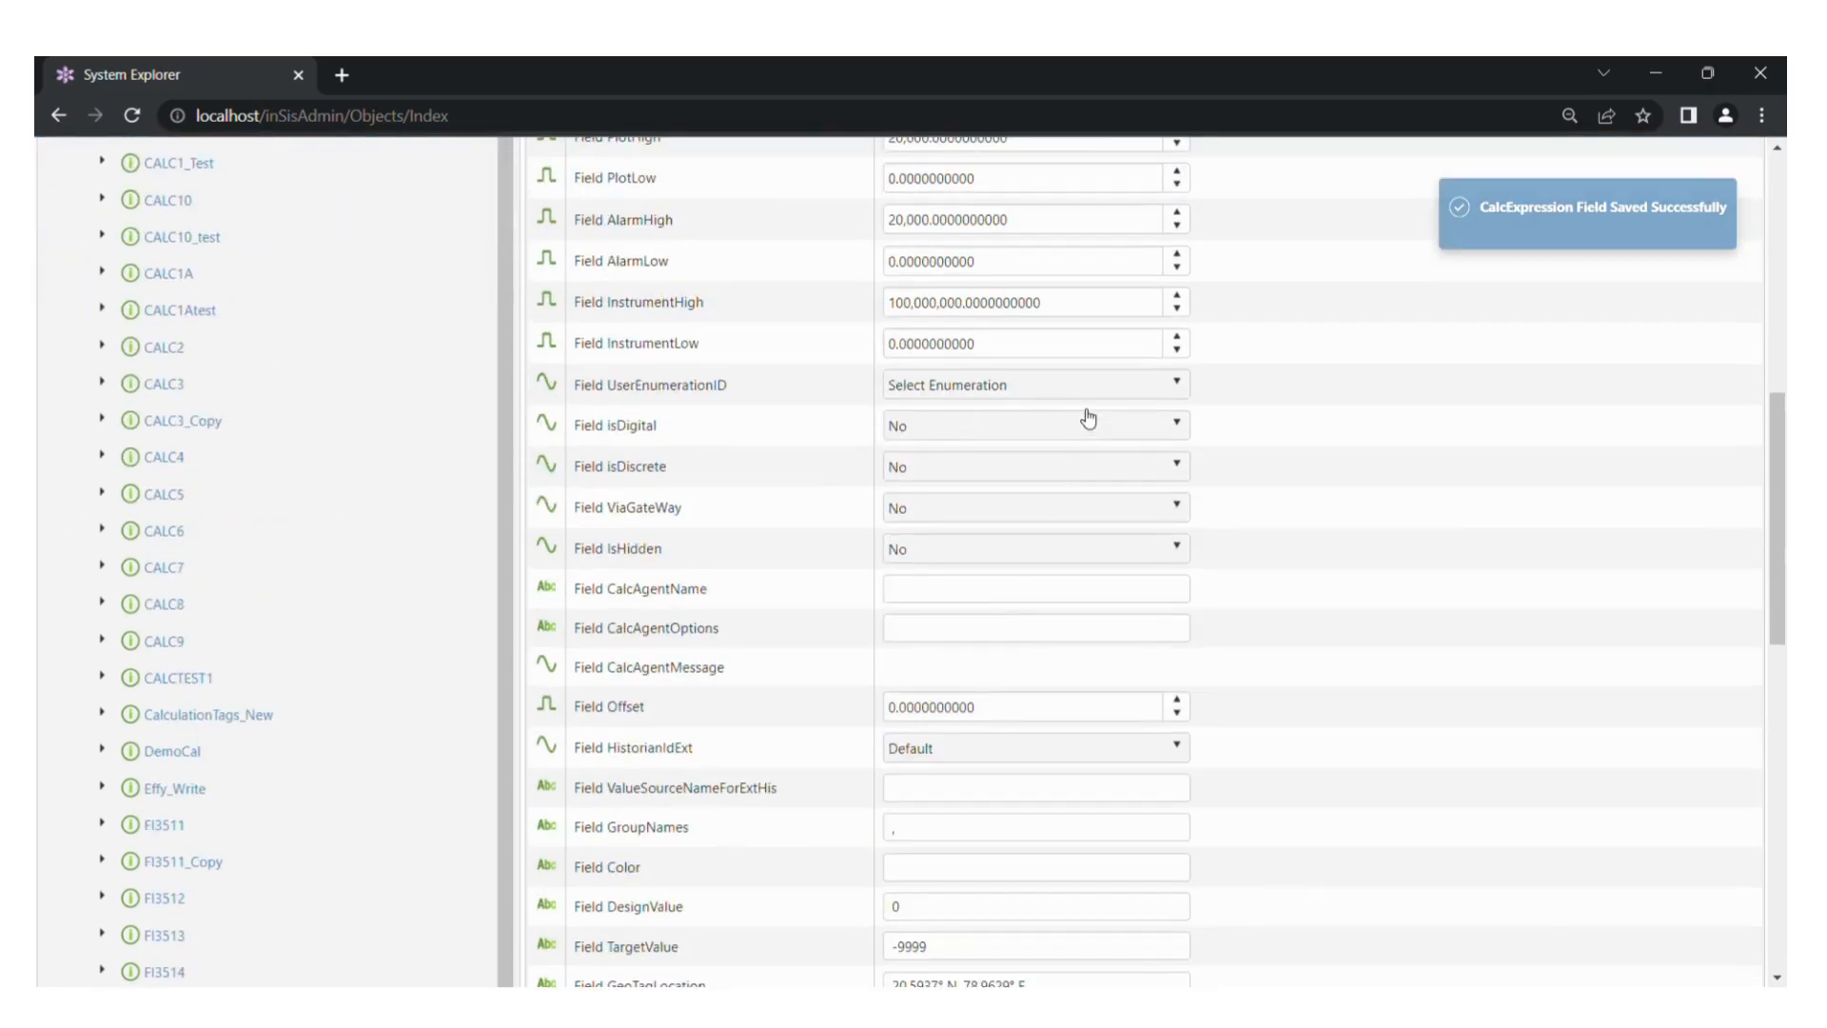
pyautogui.scroll(-7, 1087, 419)
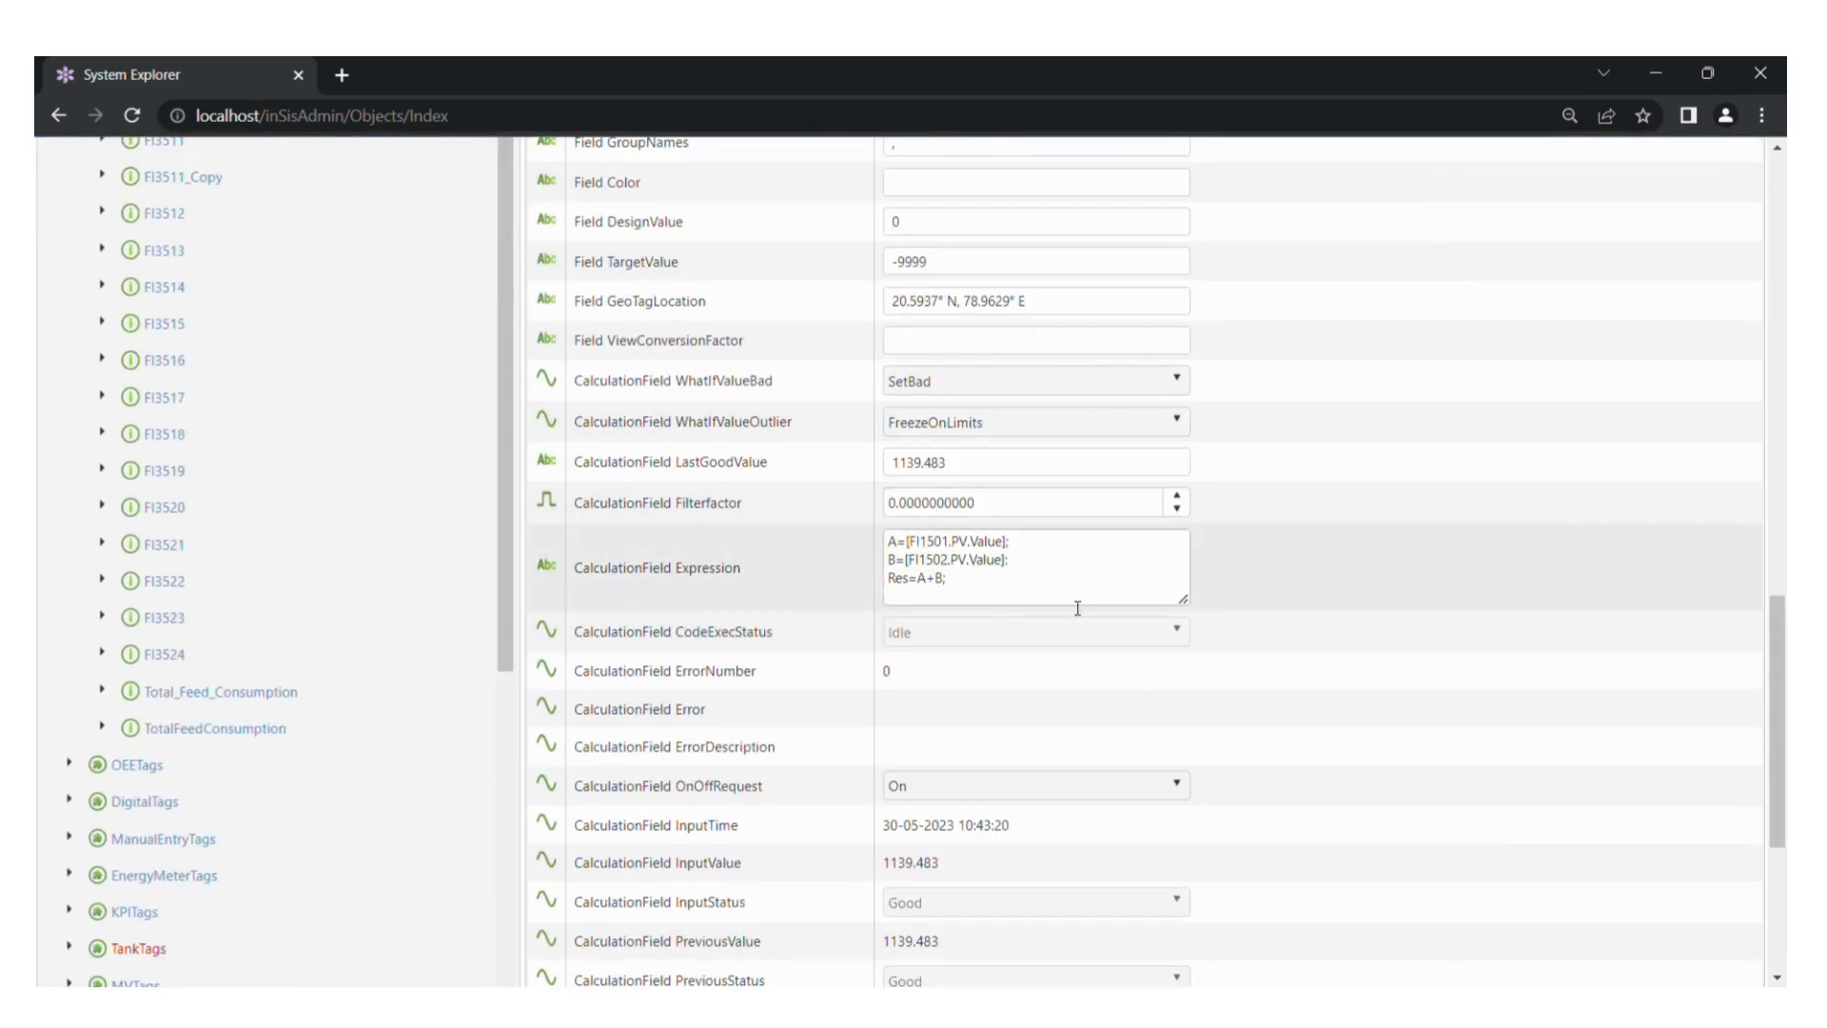
pyautogui.scroll(16, 1413, 543)
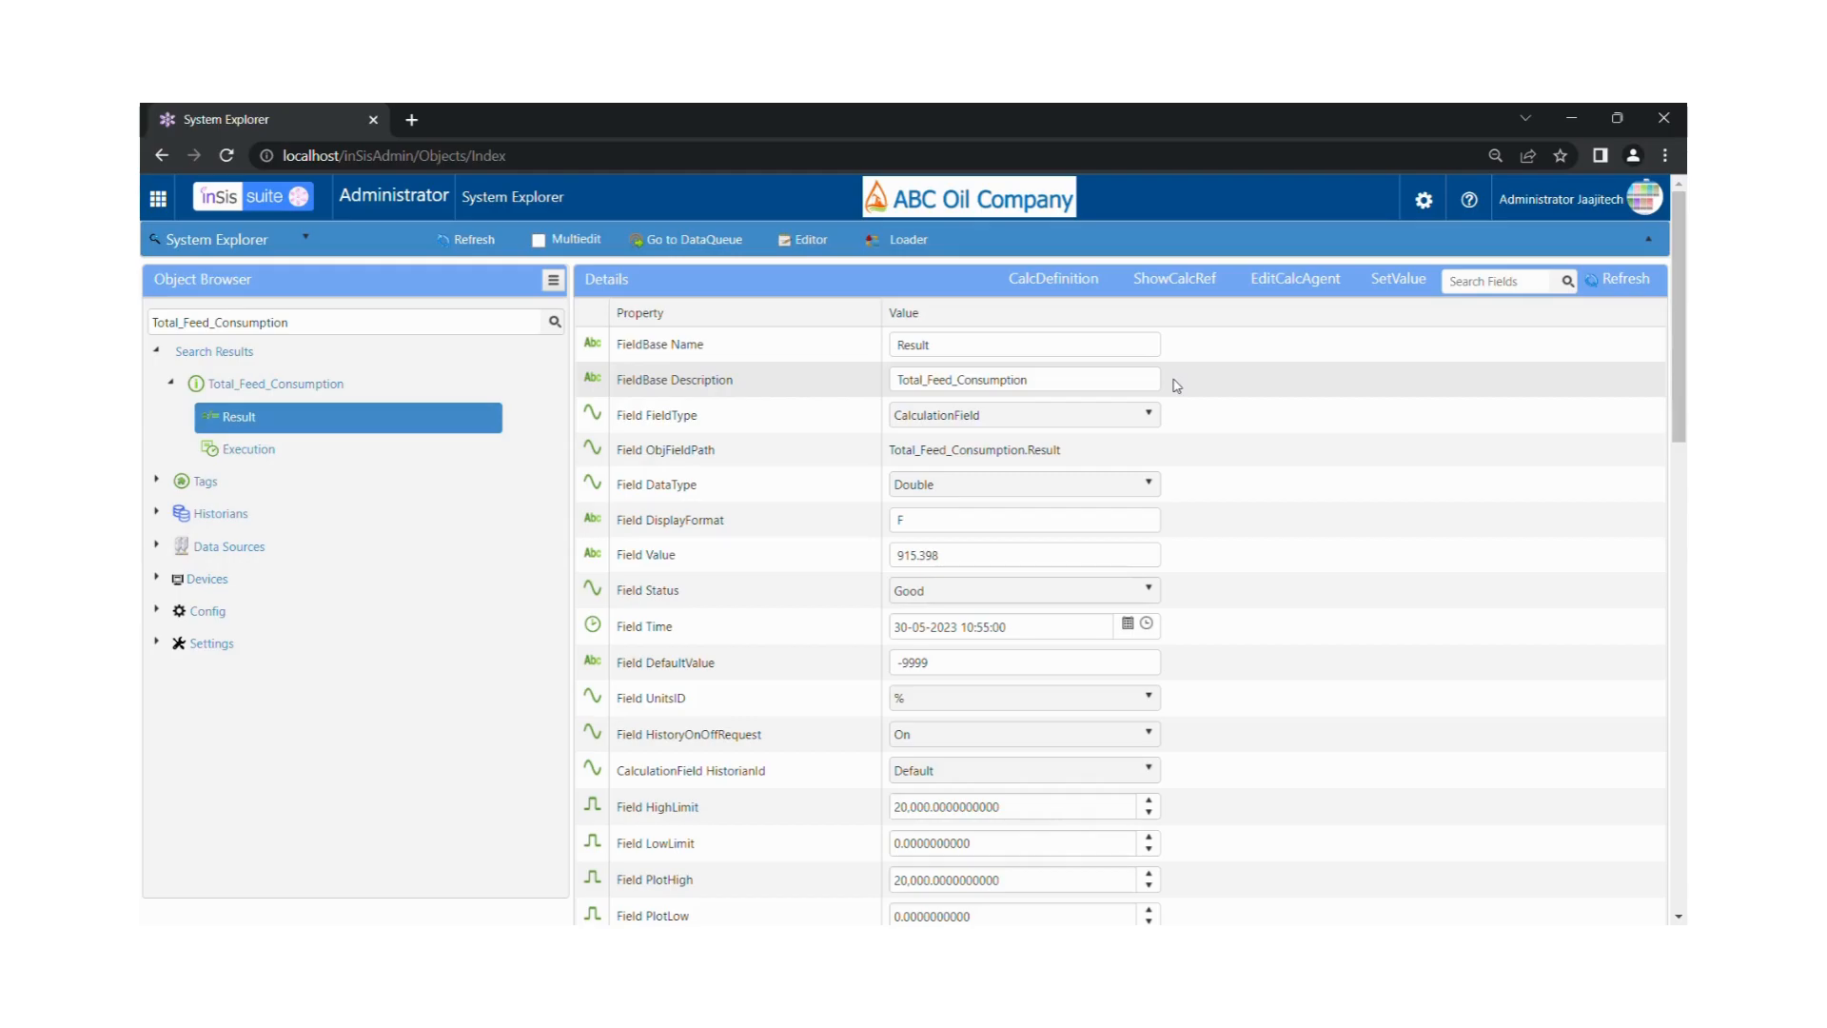
# Examine the Result field's calculation references diagram, including its tag details and line-by-line calculation values, and close it
pyautogui.scroll(-5, 1161, 428)
pyautogui.scroll(5, 1157, 470)
pyautogui.click(1188, 297)
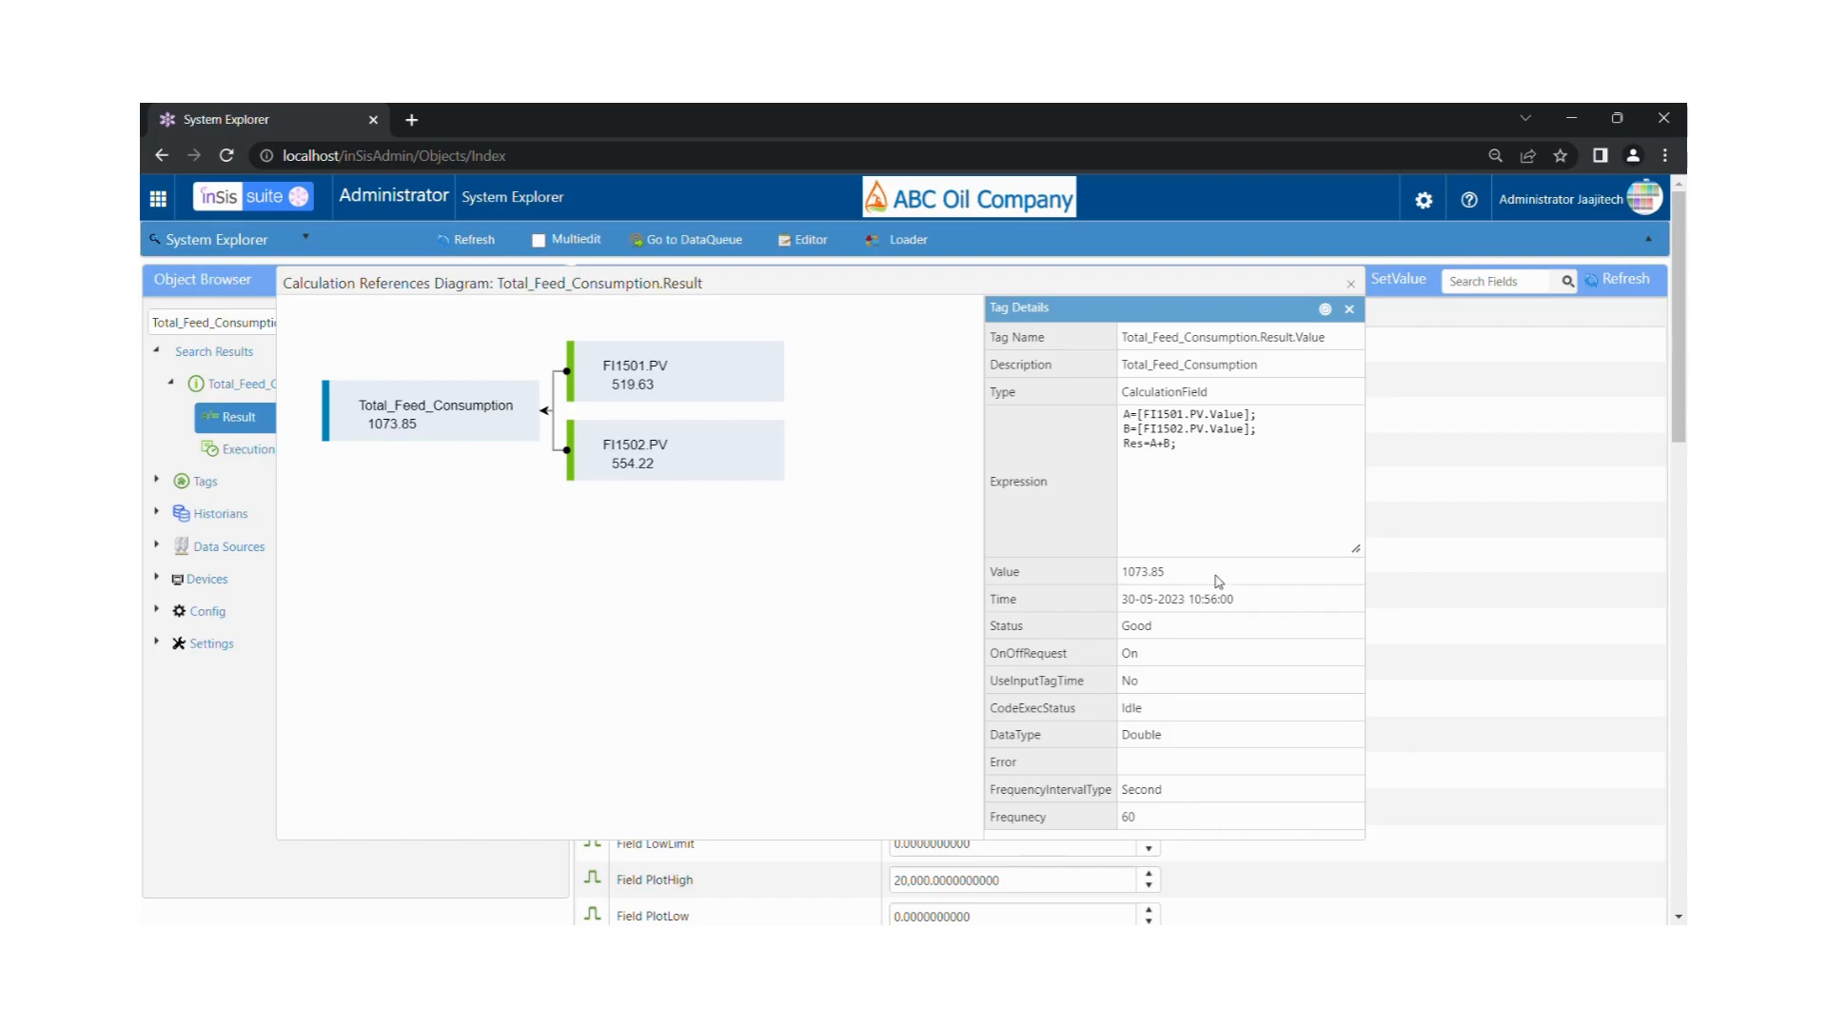
pyautogui.click(1216, 486)
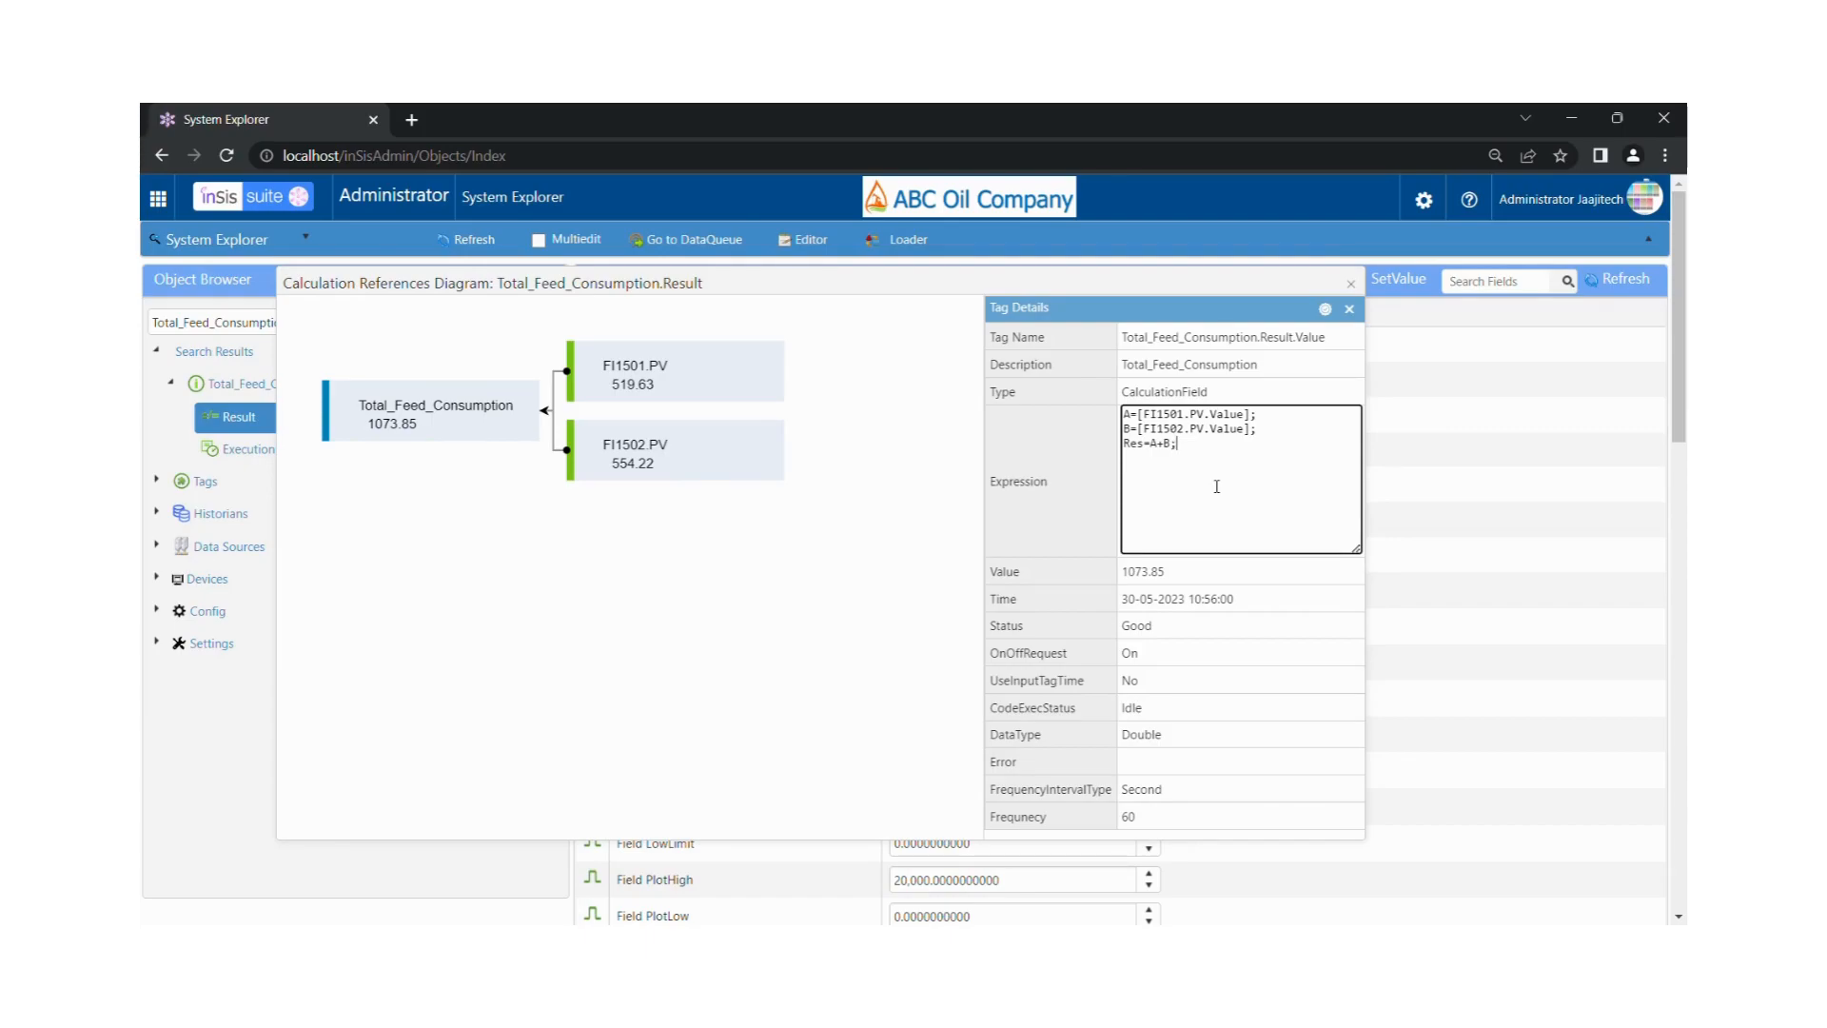
pyautogui.click(1326, 310)
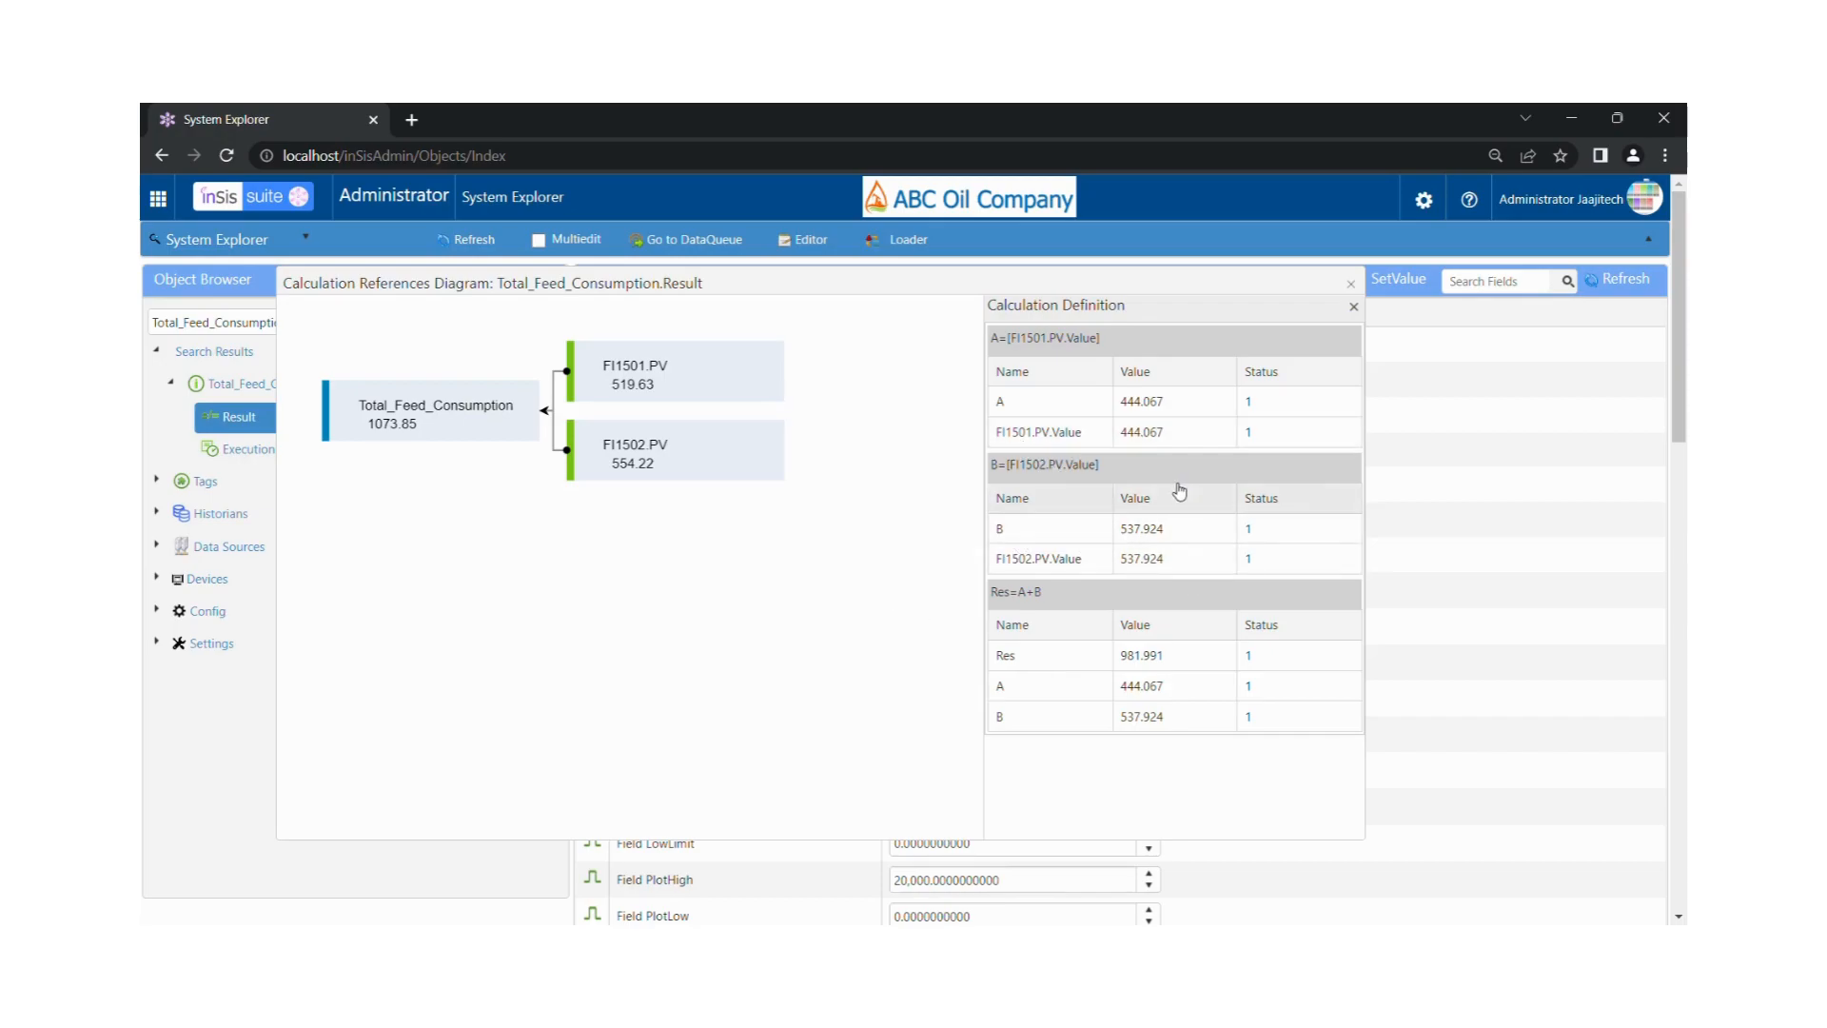
pyautogui.click(1350, 285)
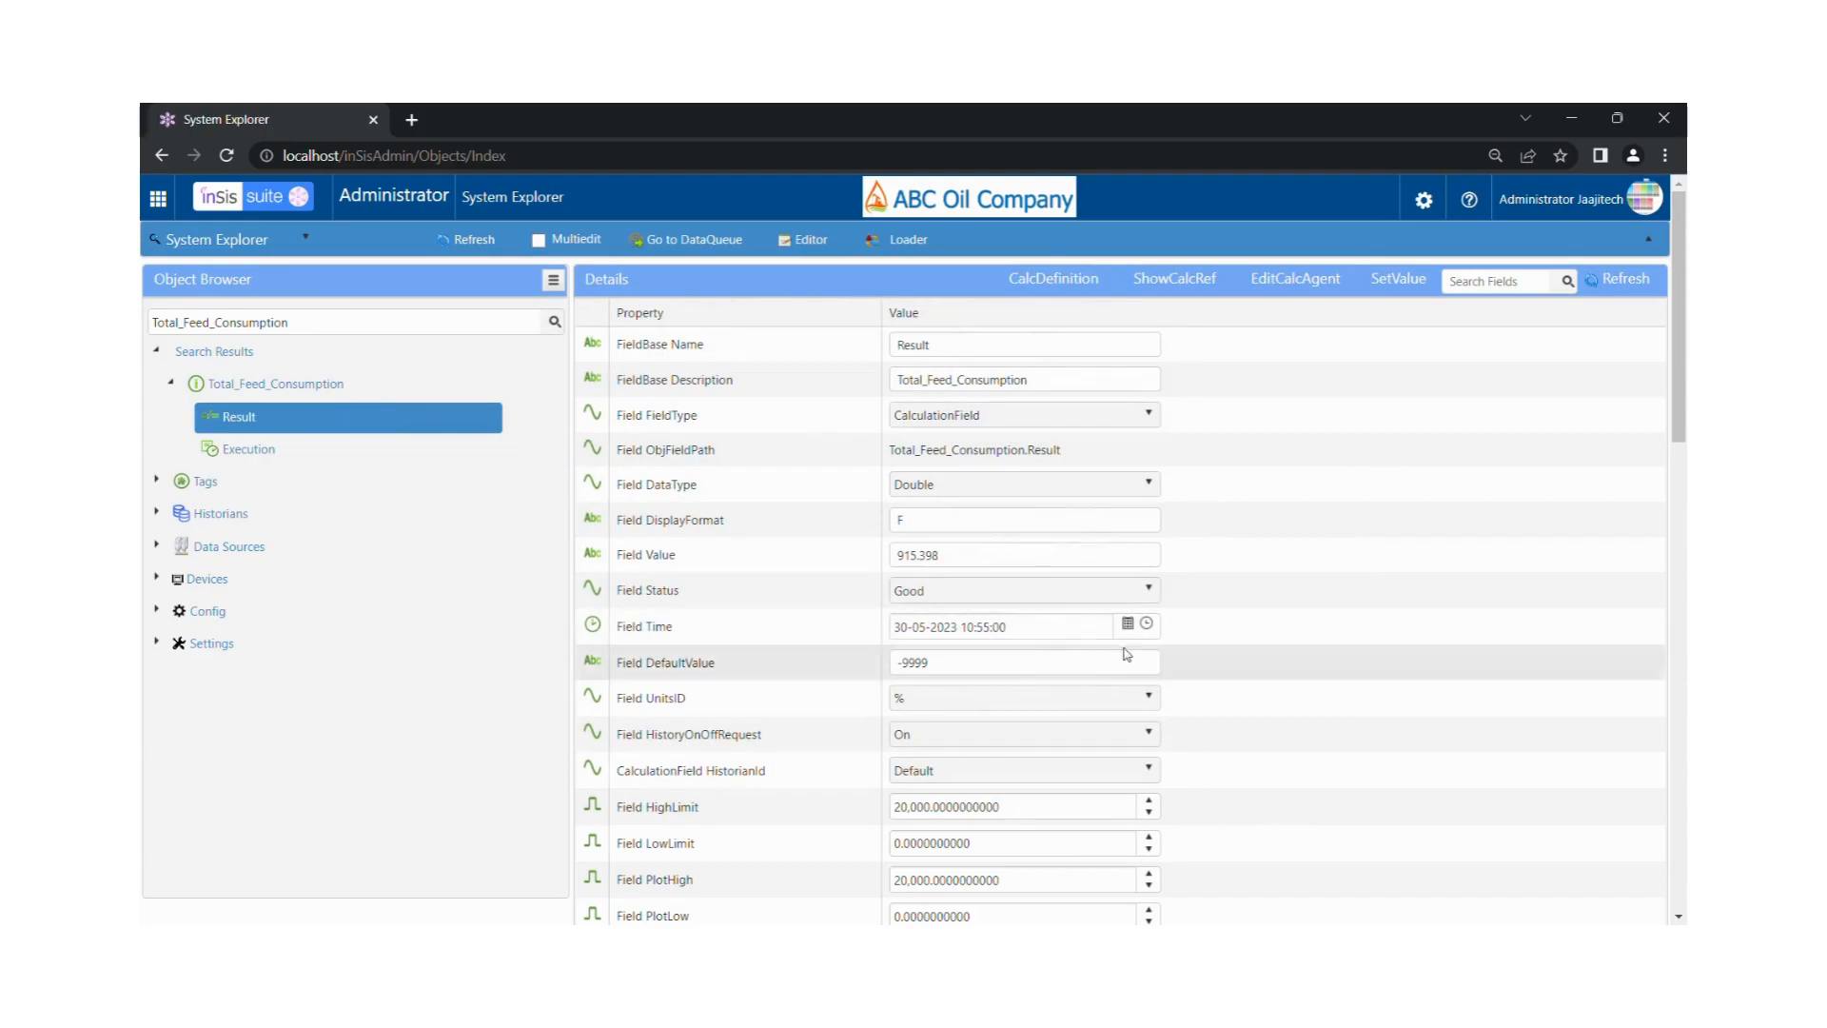
# Open the Result field's data queue in System View, select Total_Feed_Consumption.Result.Value in Core System, and refresh the queues
pyautogui.click(705, 243)
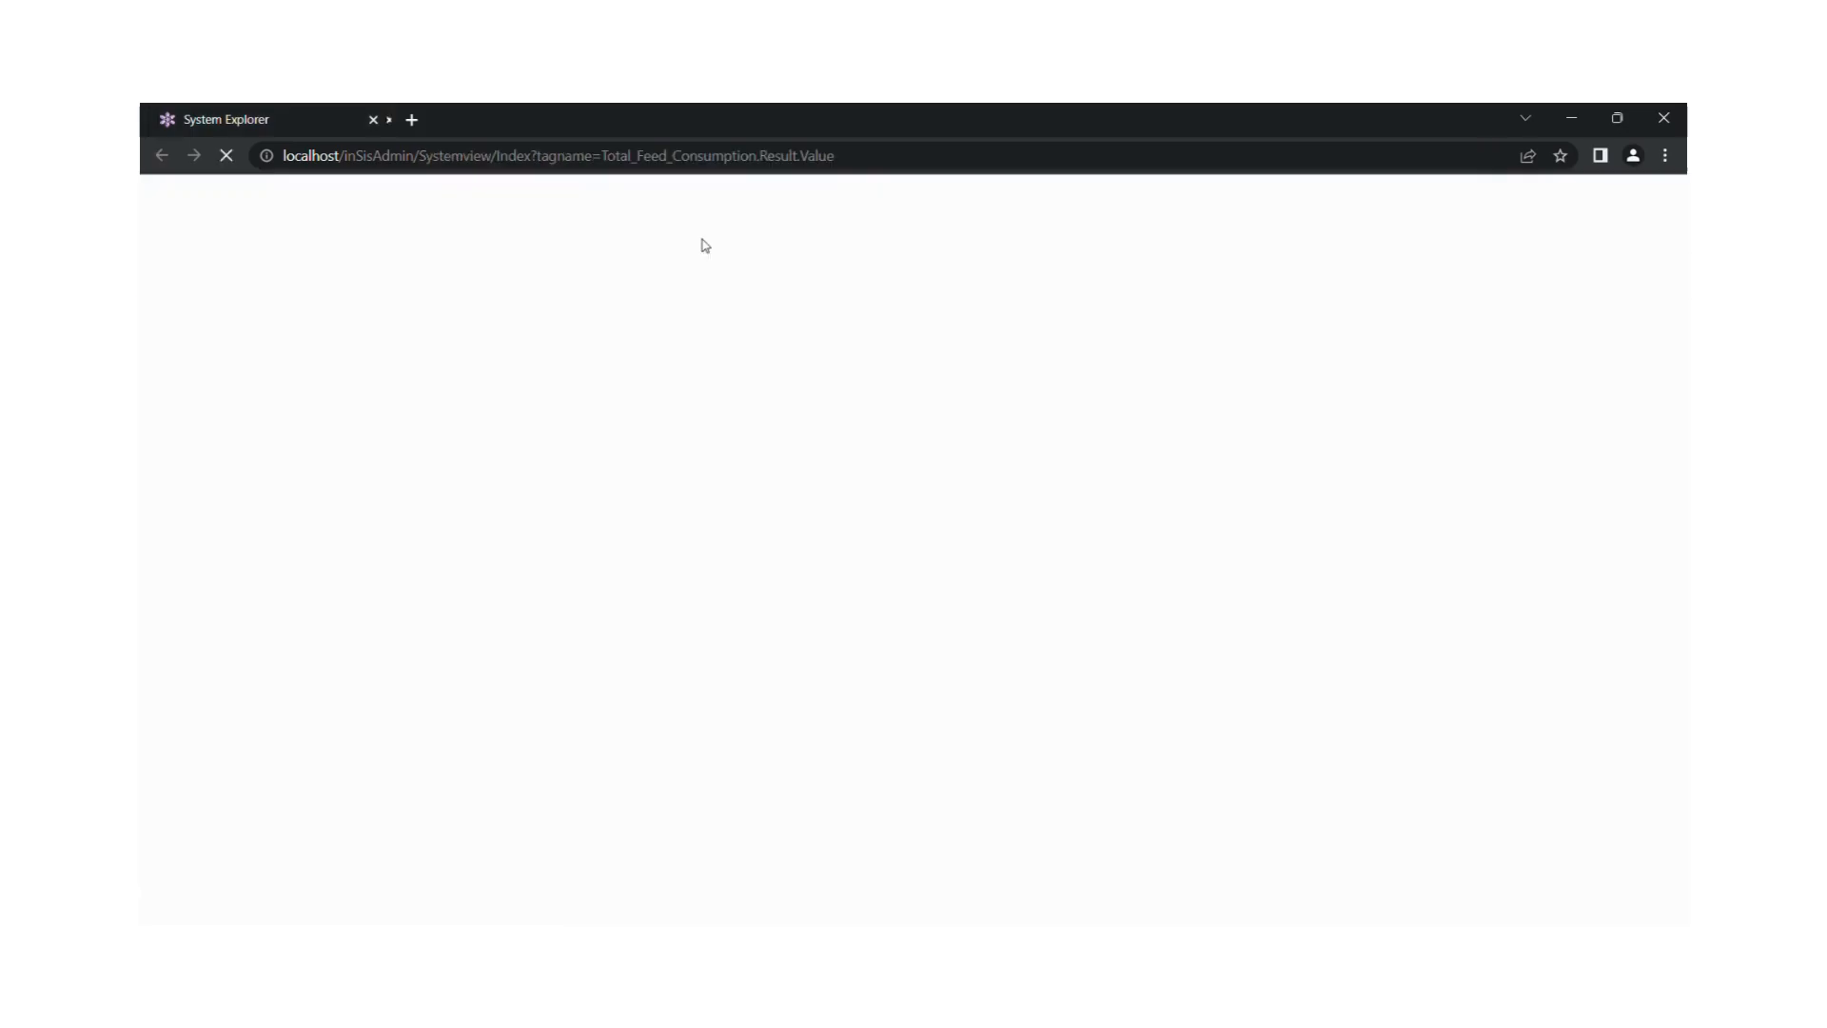
pyautogui.click(784, 377)
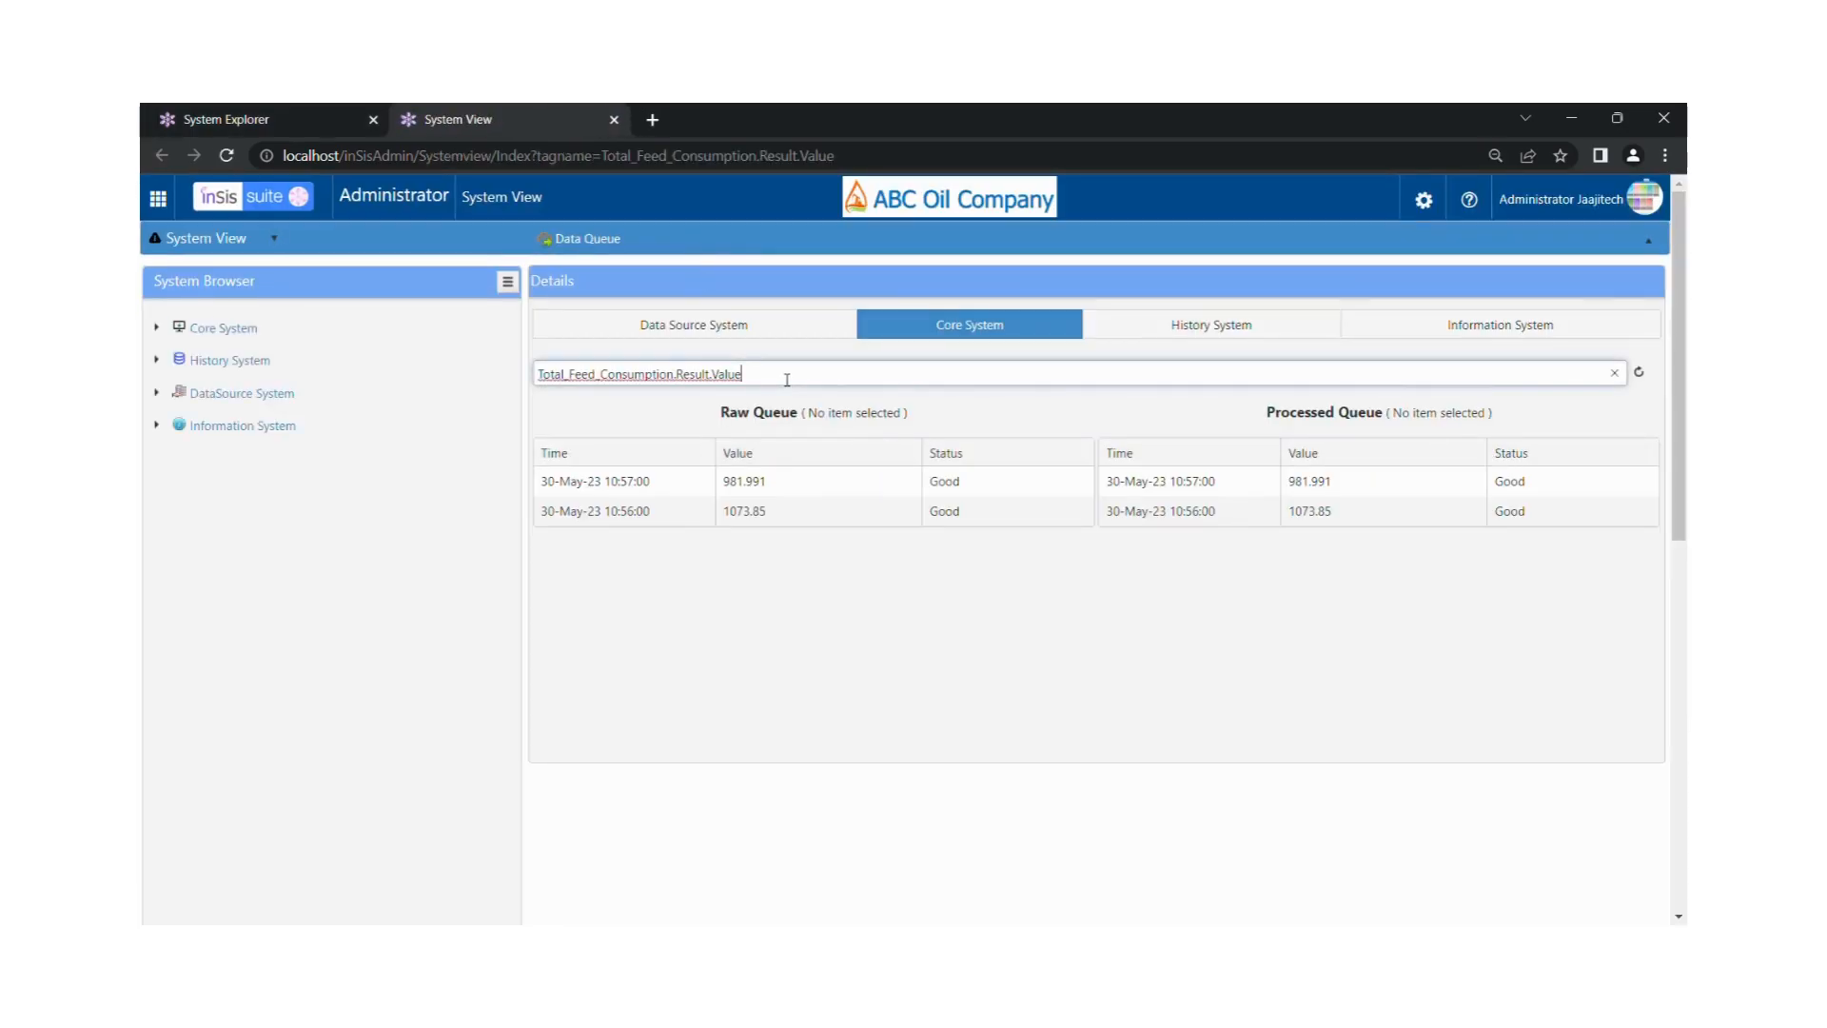
pyautogui.hotkey('ctrl', 'a')
pyautogui.write('Total_Feed_Consumption')
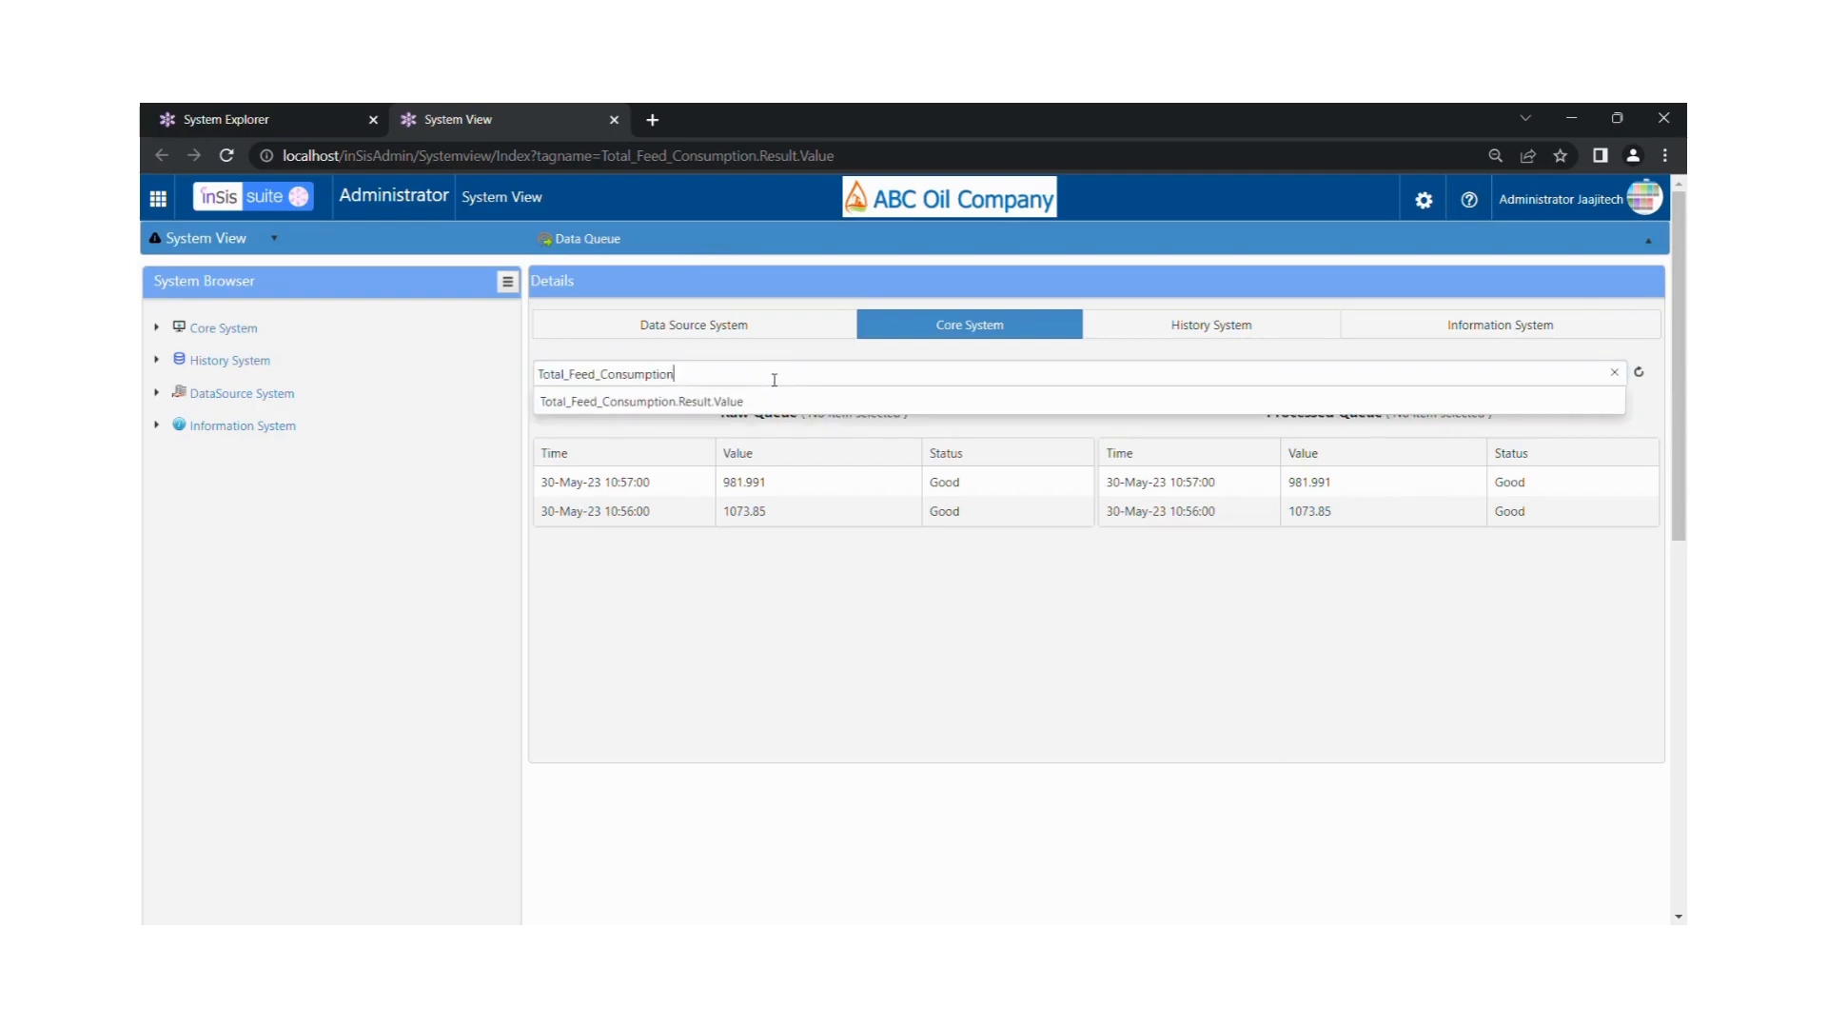
pyautogui.click(730, 402)
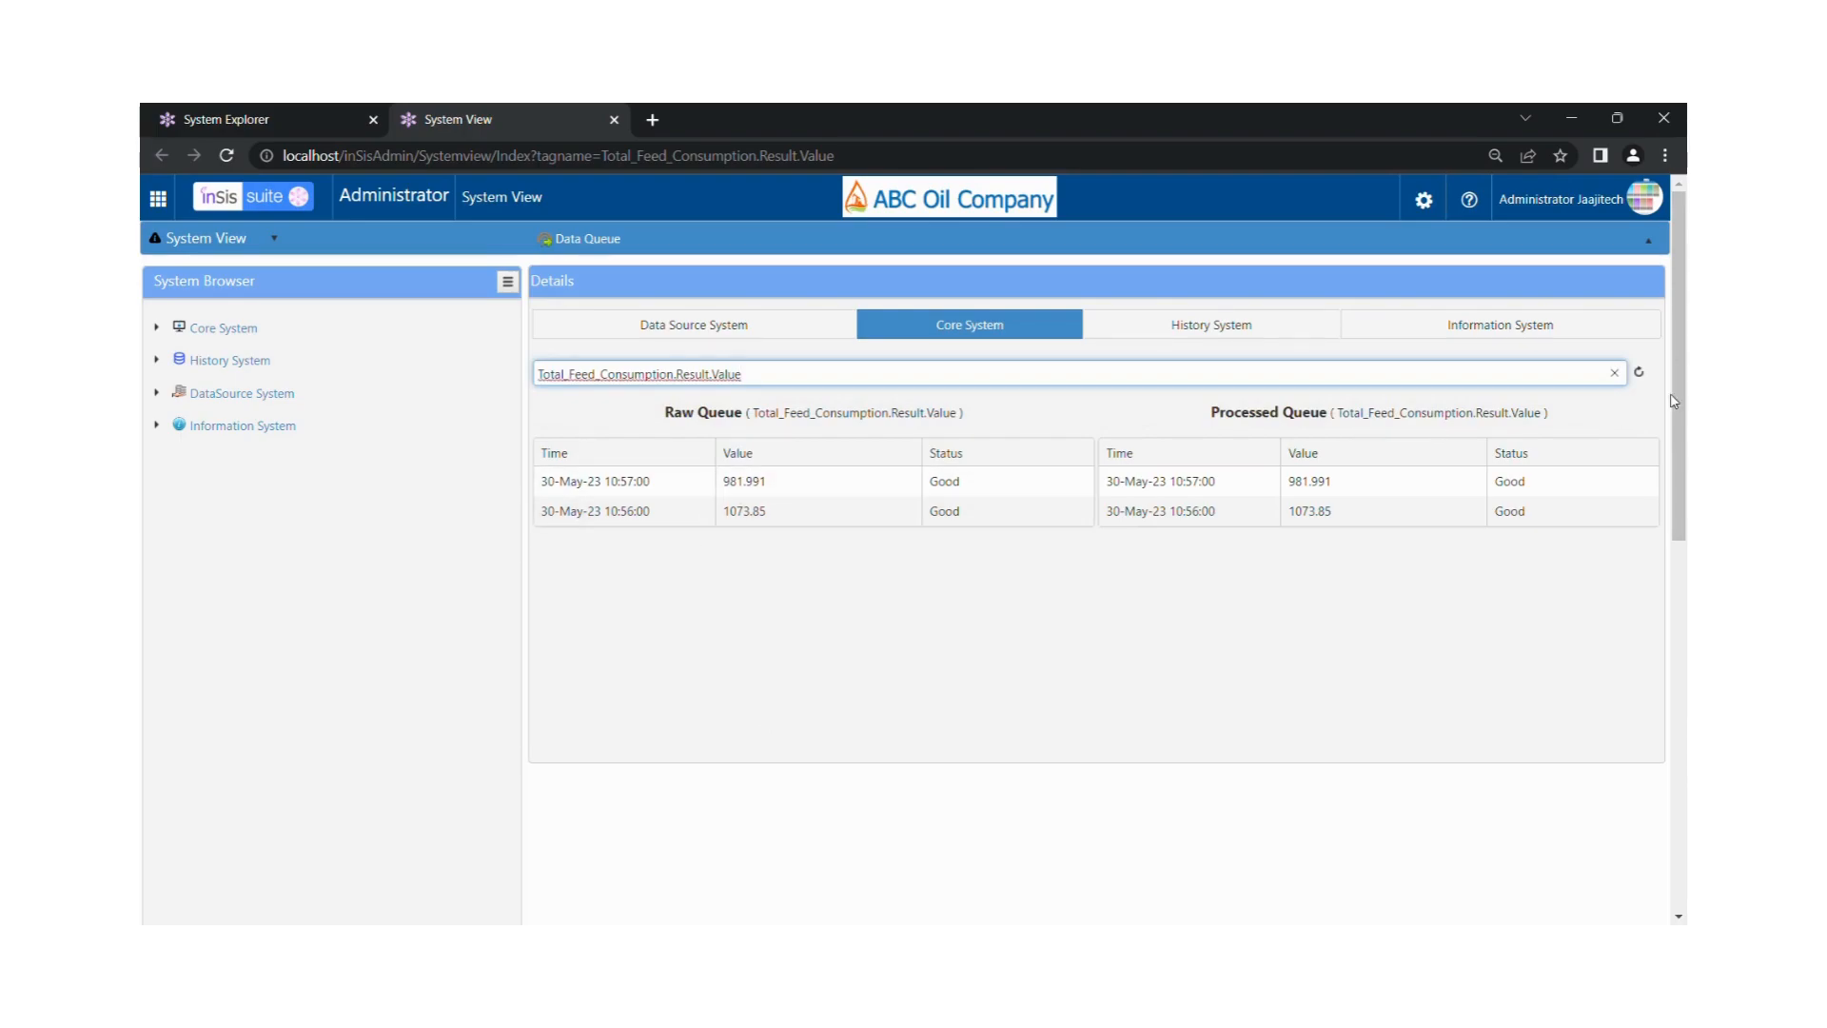
pyautogui.click(1643, 374)
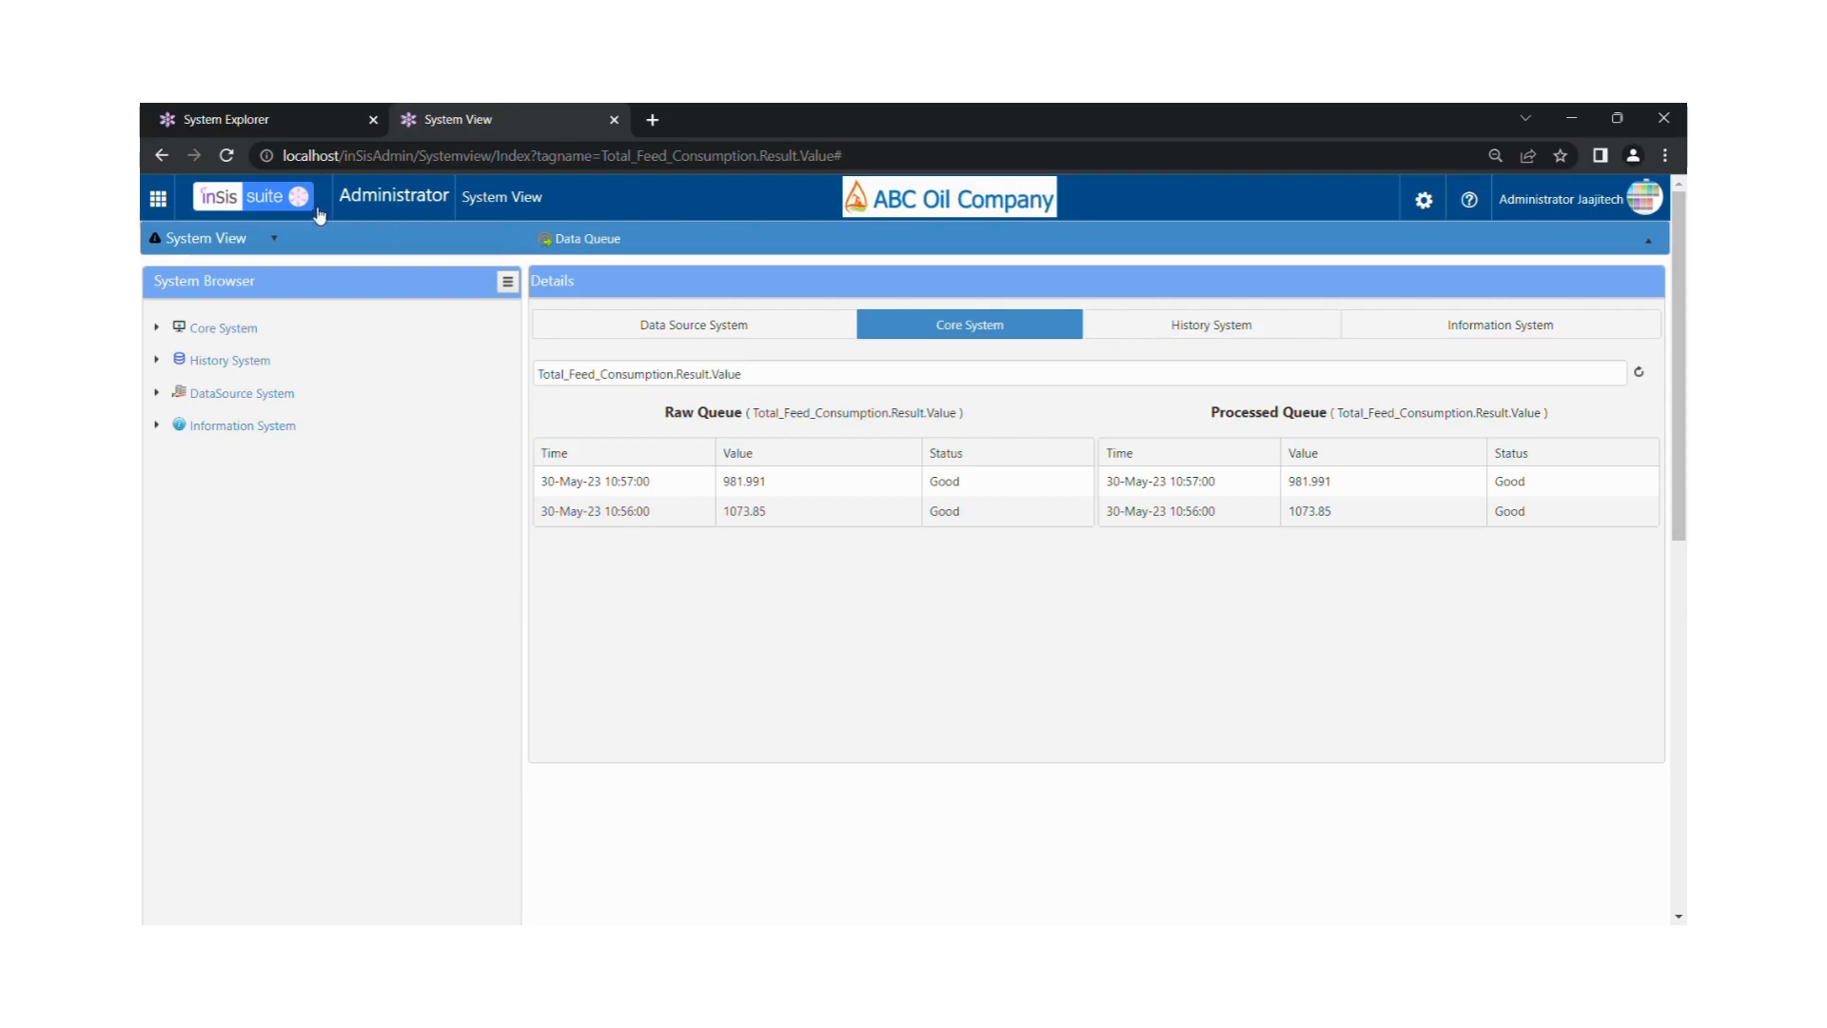
# Return to System Explorer, open Total_Feed_Consumption's Execution field, and examine its FrequencyIntervalType options
pyautogui.click(304, 118)
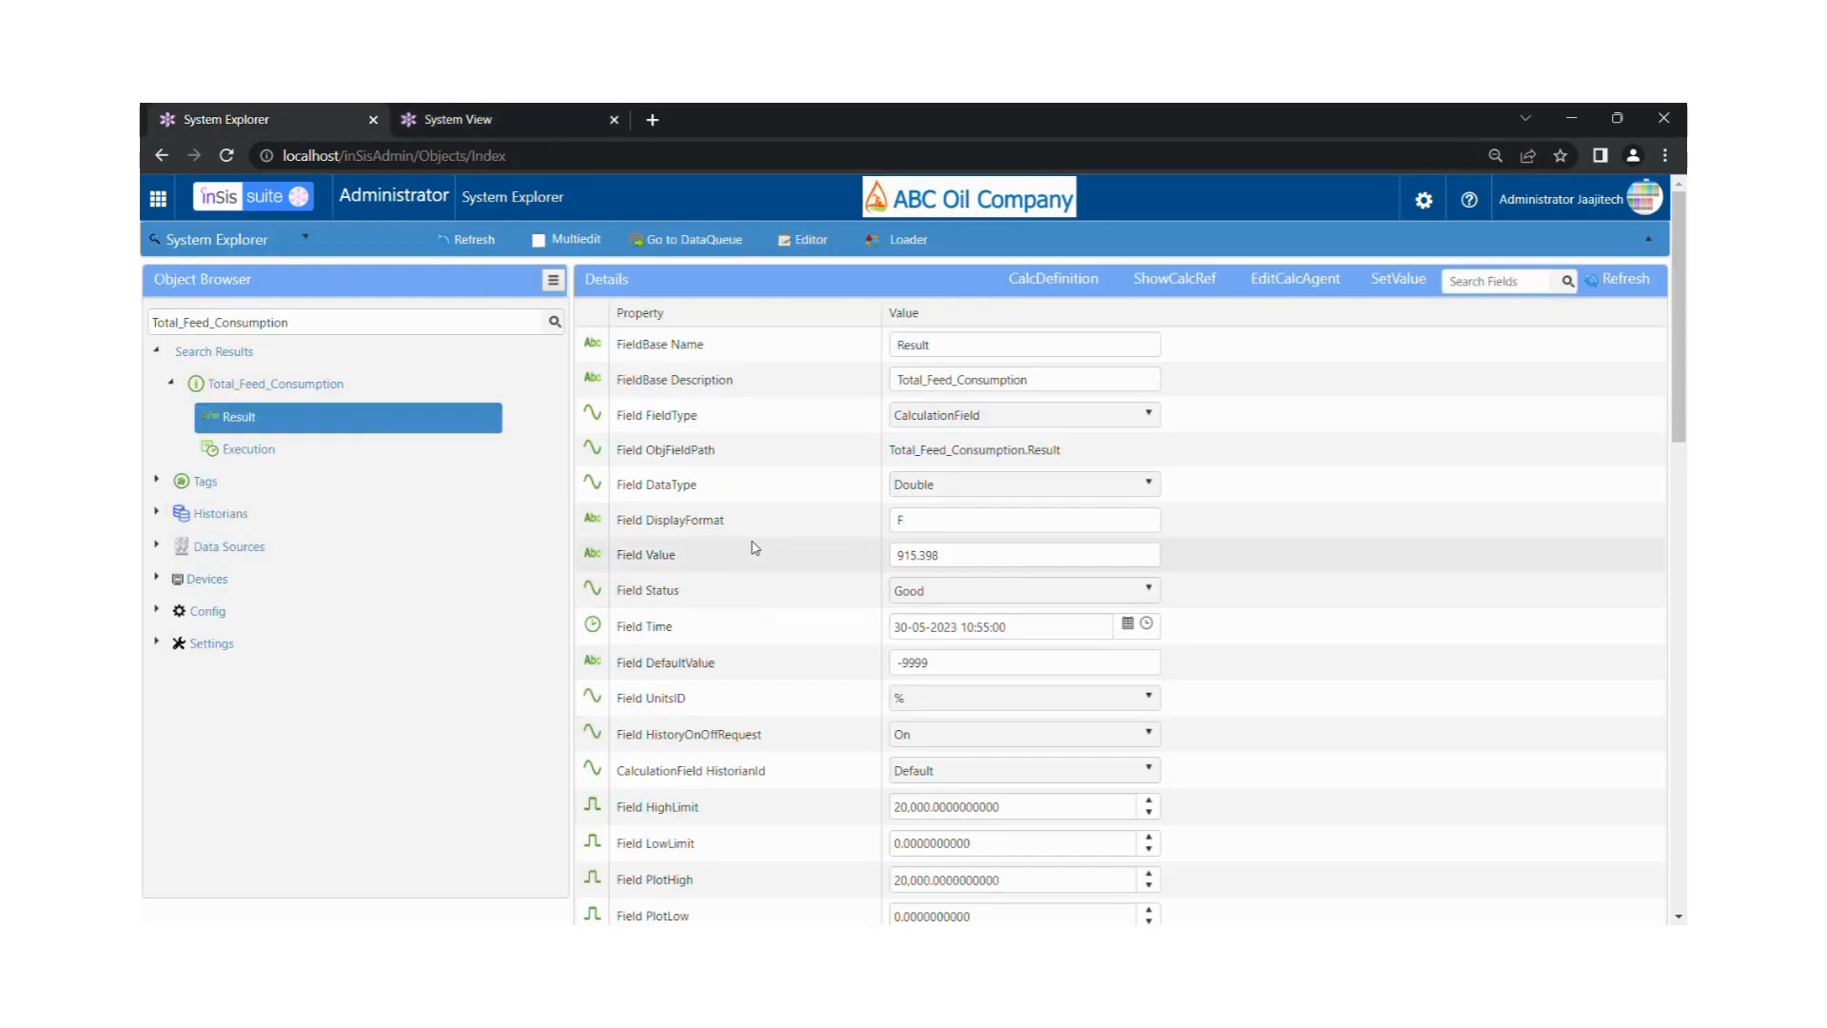
pyautogui.click(237, 457)
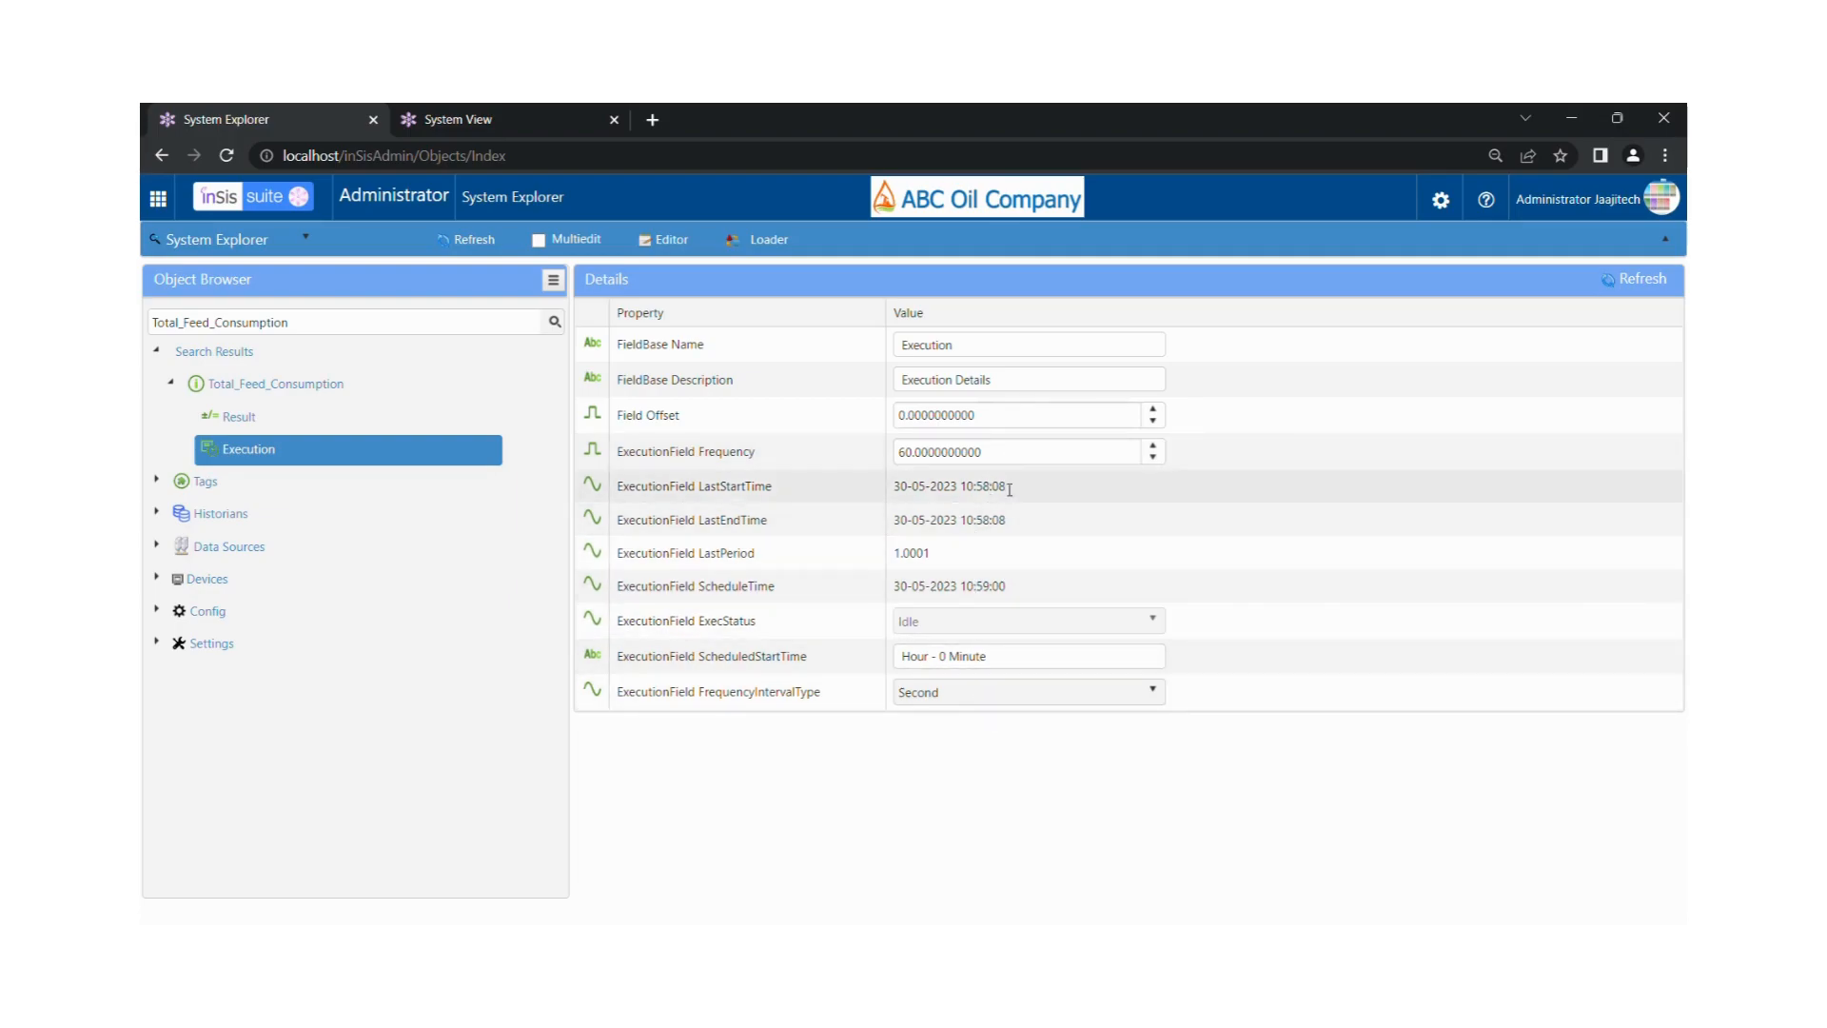
pyautogui.click(1104, 700)
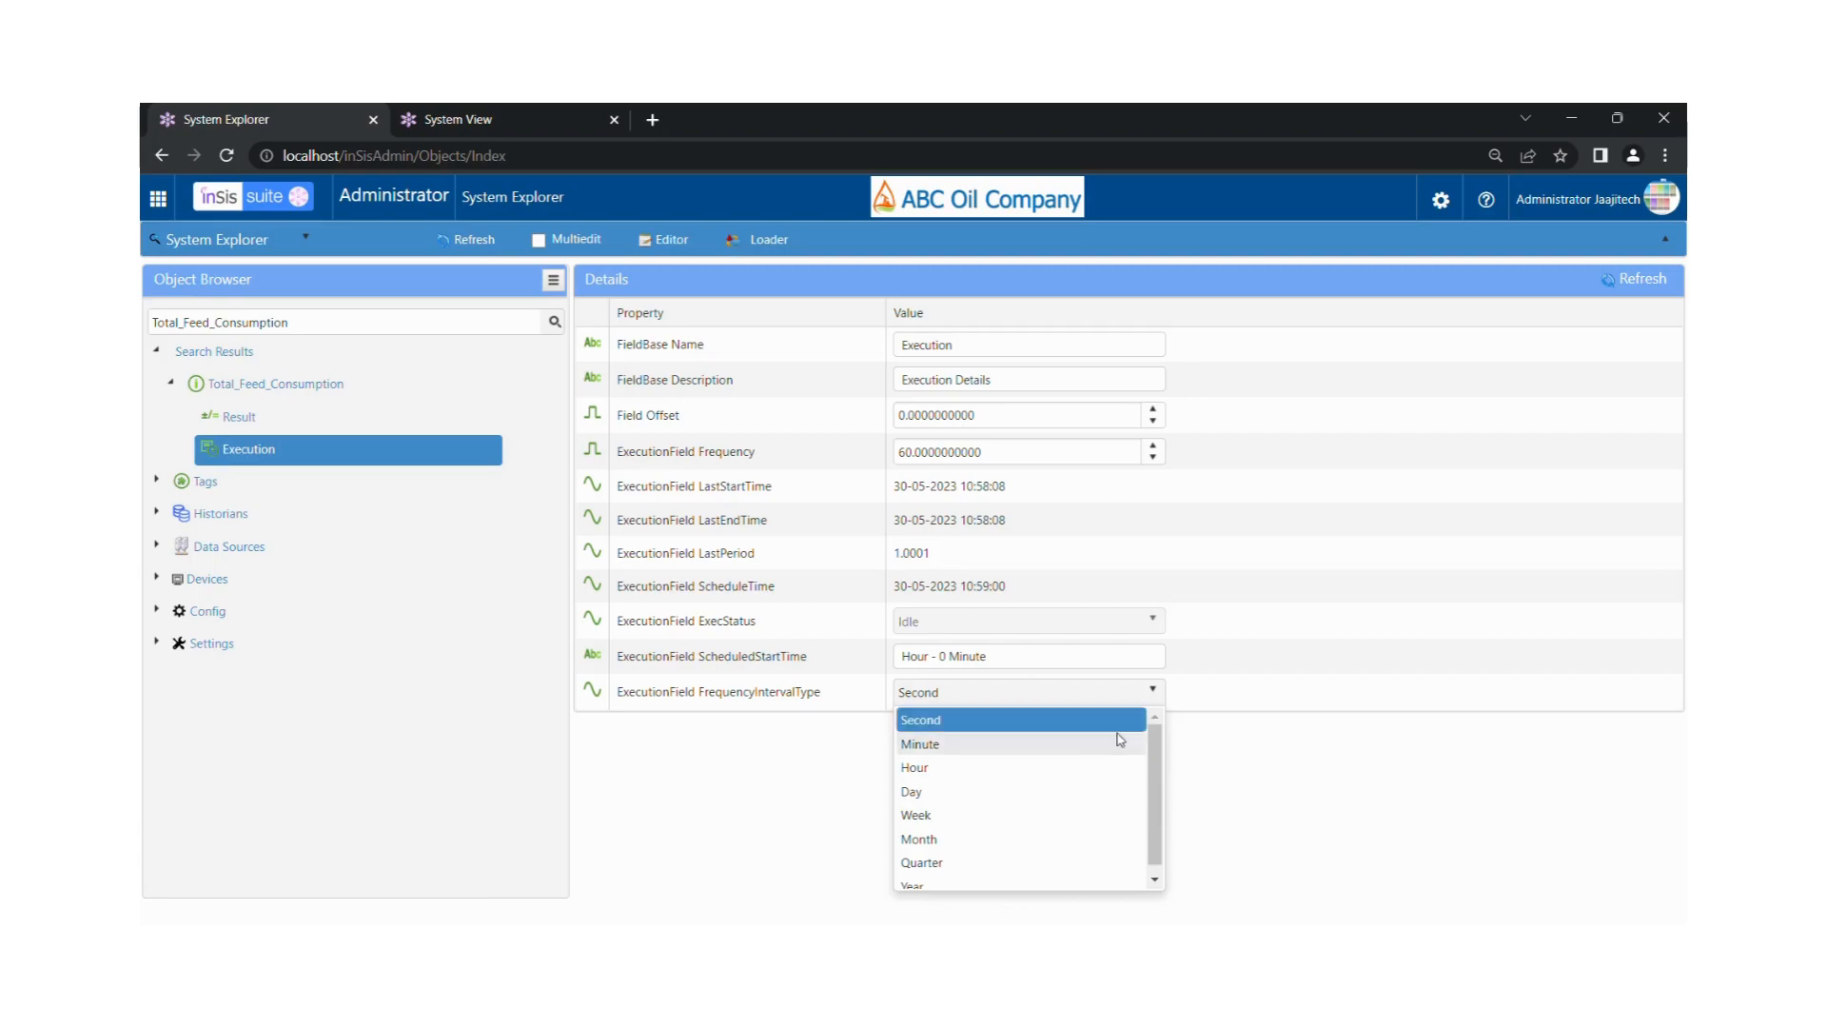
pyautogui.click(1237, 763)
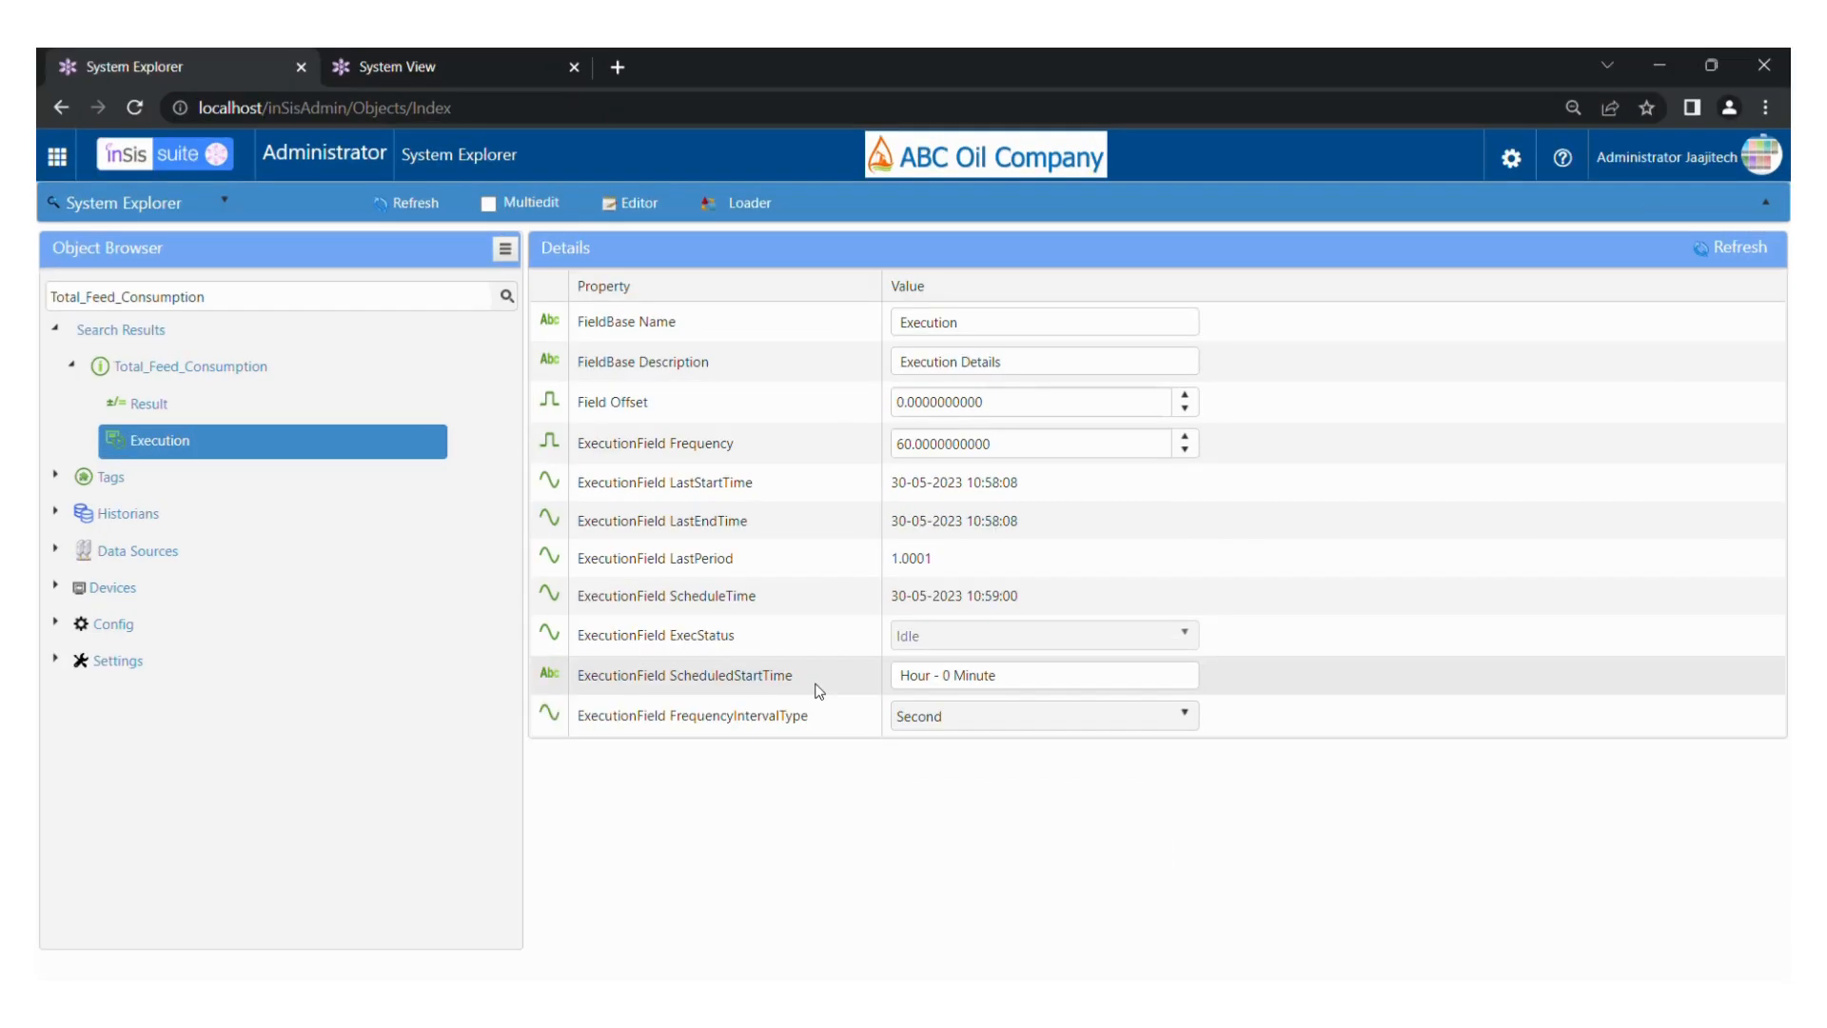